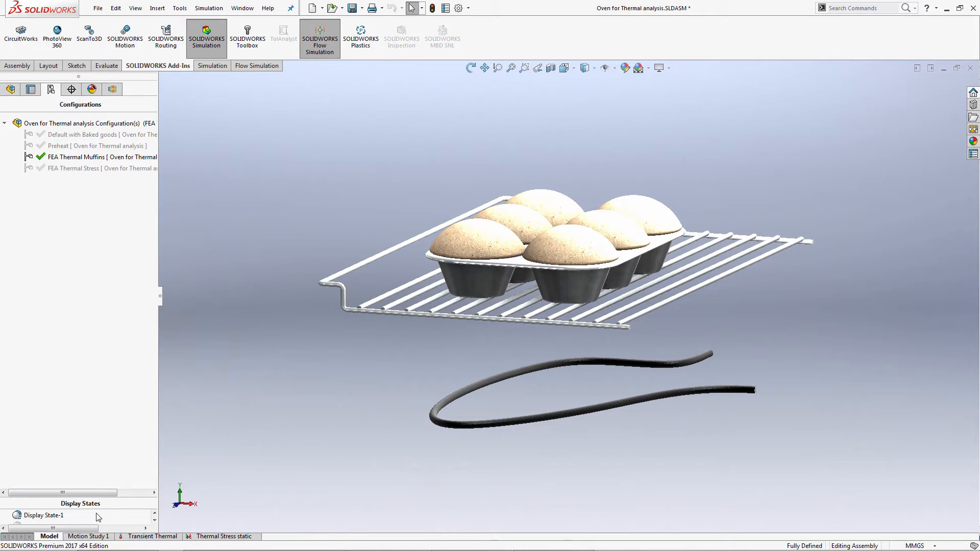
Open the Transient Thermal study and look at the Thermal type for a new study, without creating one.
{"action": "left_click", "coordinate": [137, 537]}
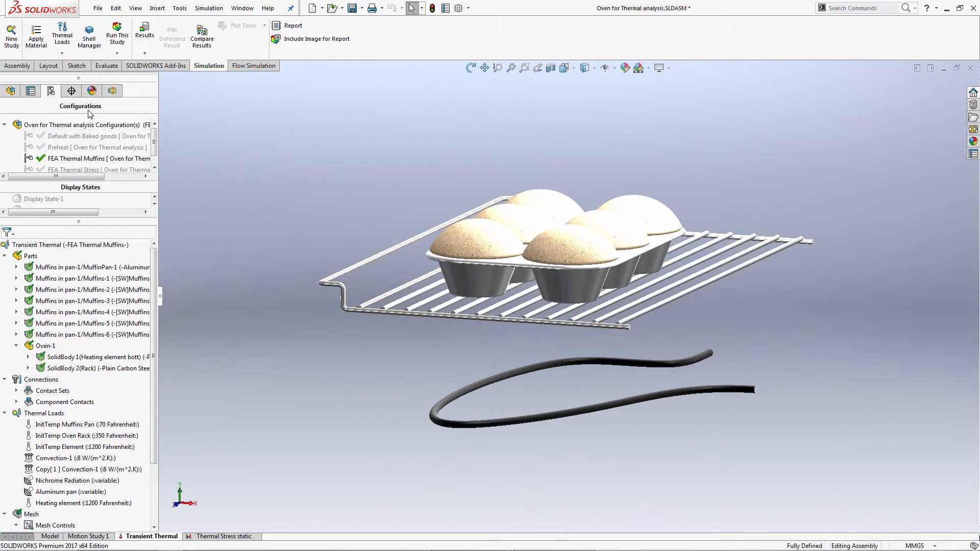
{"action": "left_click", "coordinate": [12, 40]}
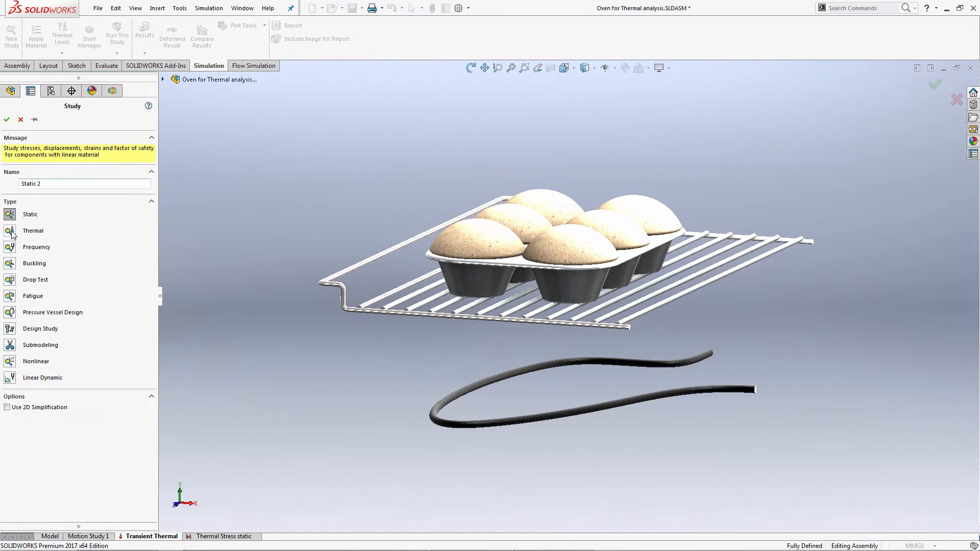
{"action": "left_click", "coordinate": [28, 235]}
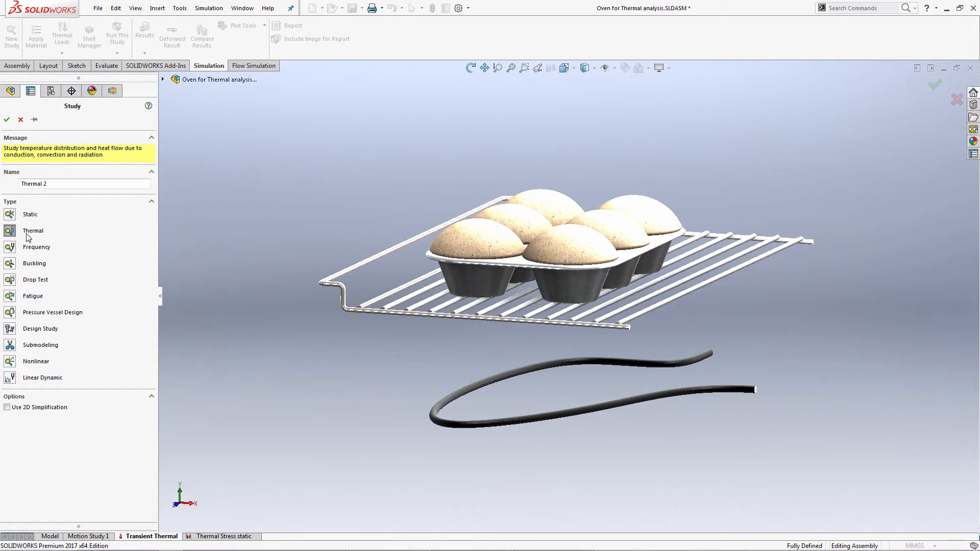
{"action": "left_click", "coordinate": [20, 120]}
Review the Transient Thermal study's properties, including the option to take initial temperatures from a thermal study, and cancel without changes.
{"action": "right_click", "coordinate": [58, 246]}
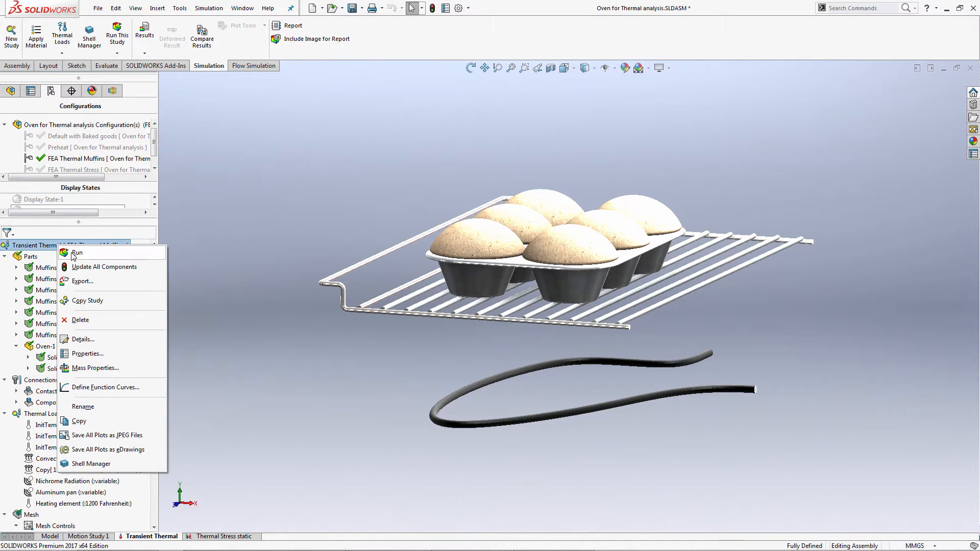
{"action": "left_click", "coordinate": [86, 353]}
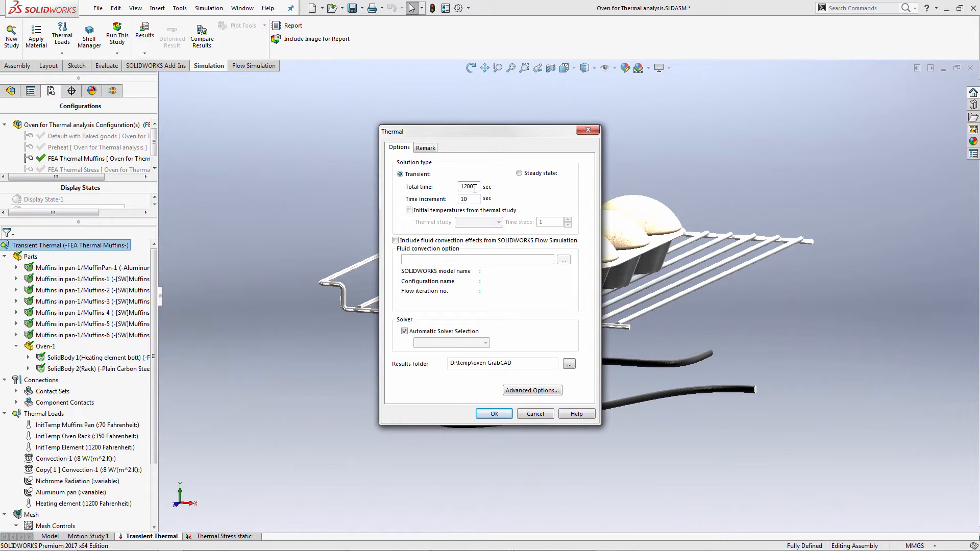
{"action": "left_click", "coordinate": [430, 216]}
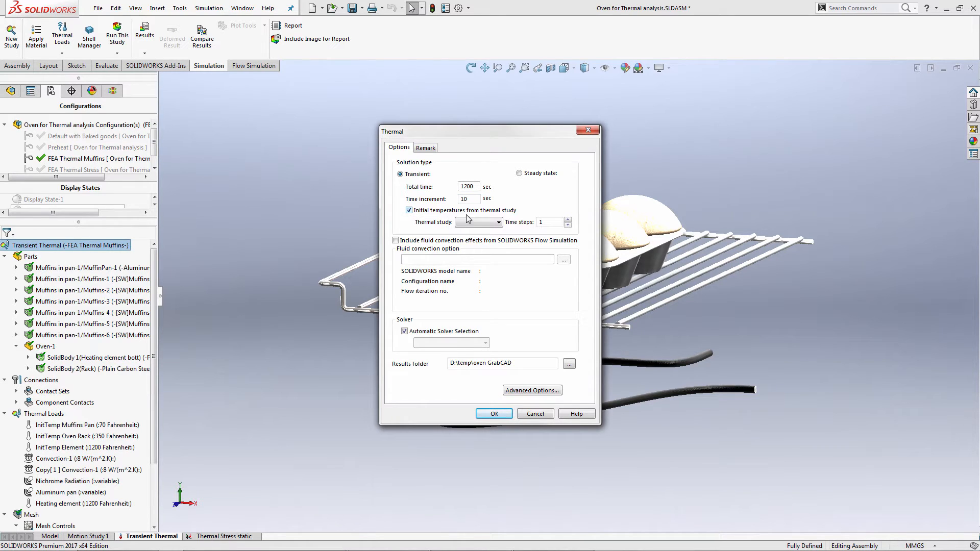
{"action": "left_click", "coordinate": [488, 223]}
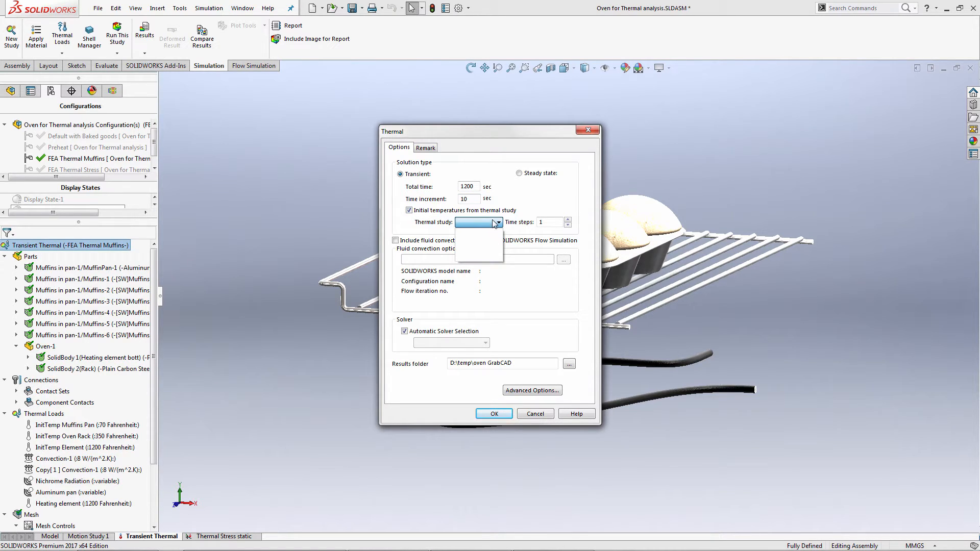
{"action": "left_click", "coordinate": [484, 213]}
{"action": "left_click", "coordinate": [483, 213]}
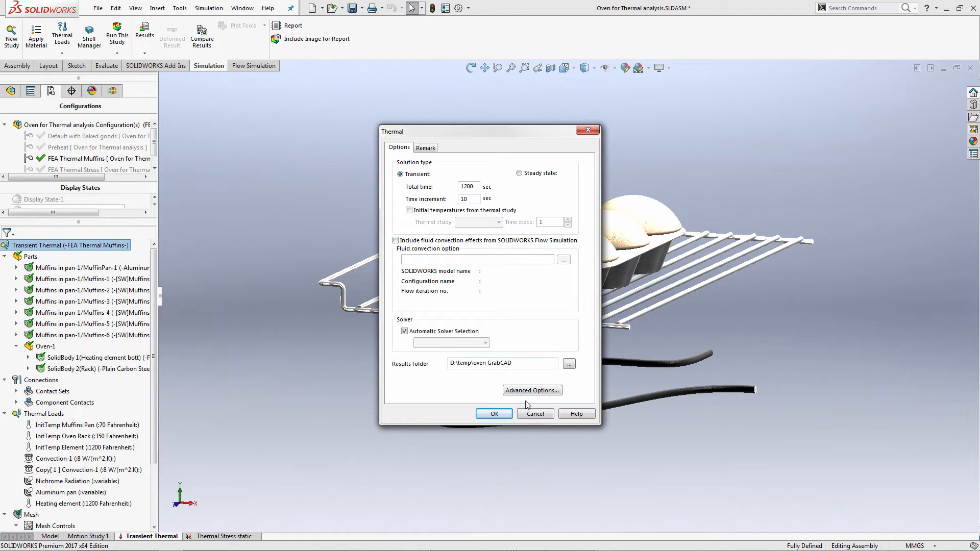
{"action": "left_click", "coordinate": [534, 413]}
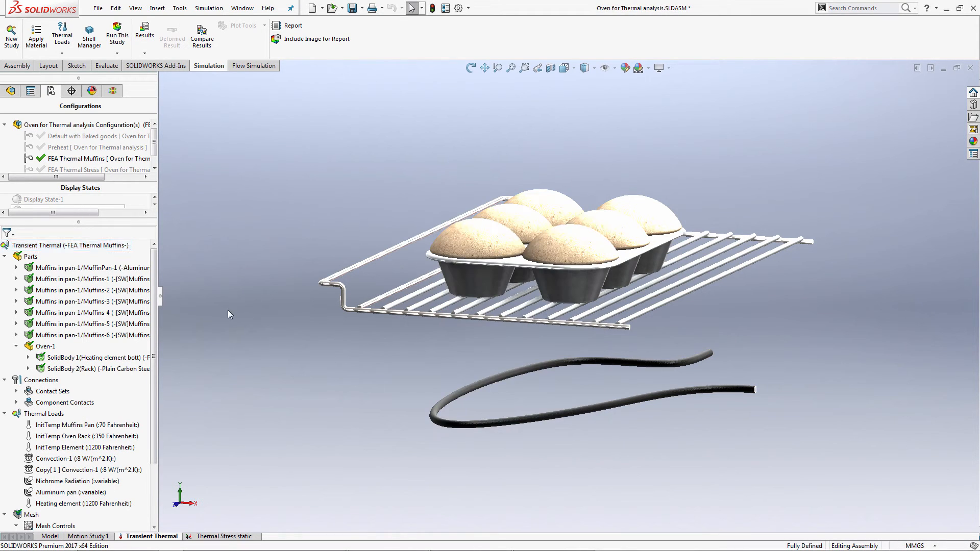
Open the muffin pan's material definition and inspect its thermal properties and the available input options for specific heat.
{"action": "left_click_drag", "start_coordinate": [159, 306], "coordinate": [210, 297]}
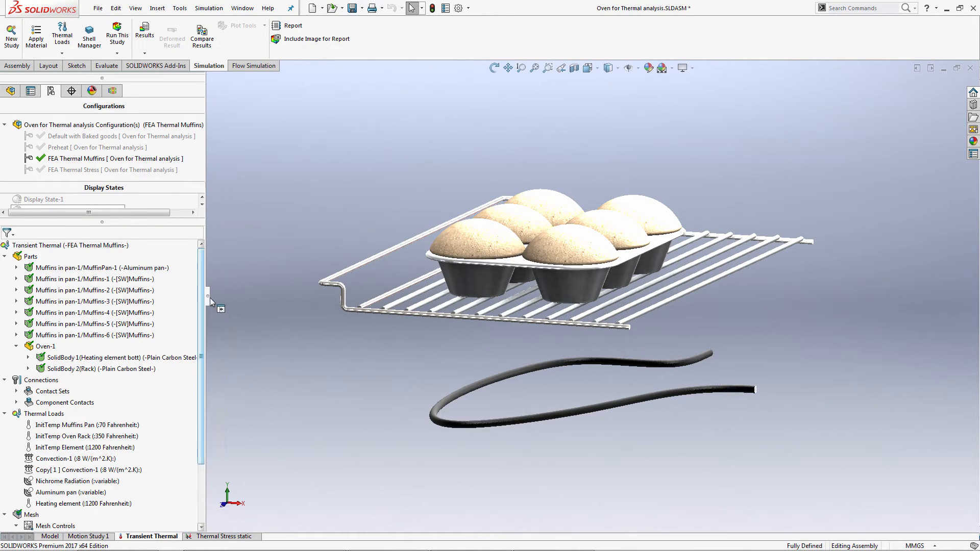
{"action": "right_click", "coordinate": [156, 268]}
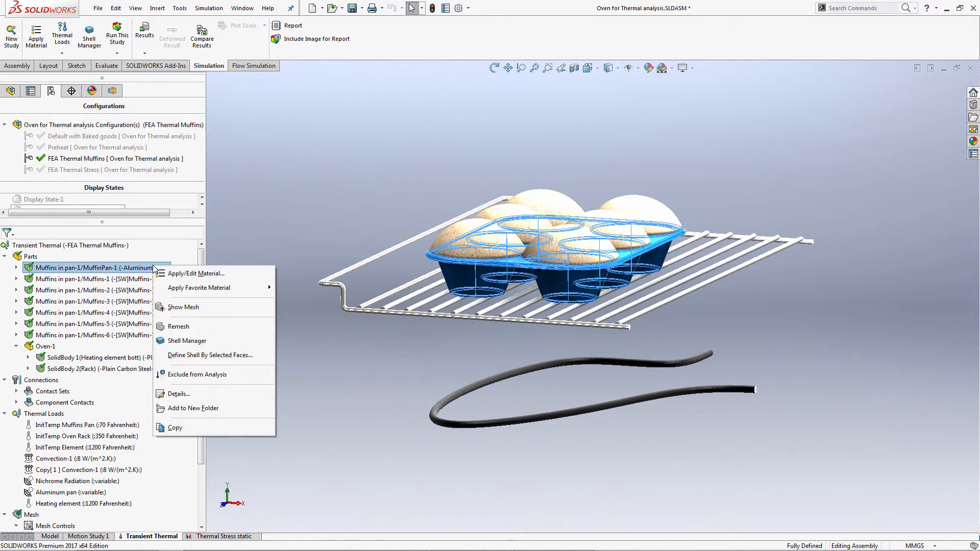
{"action": "left_click", "coordinate": [193, 274]}
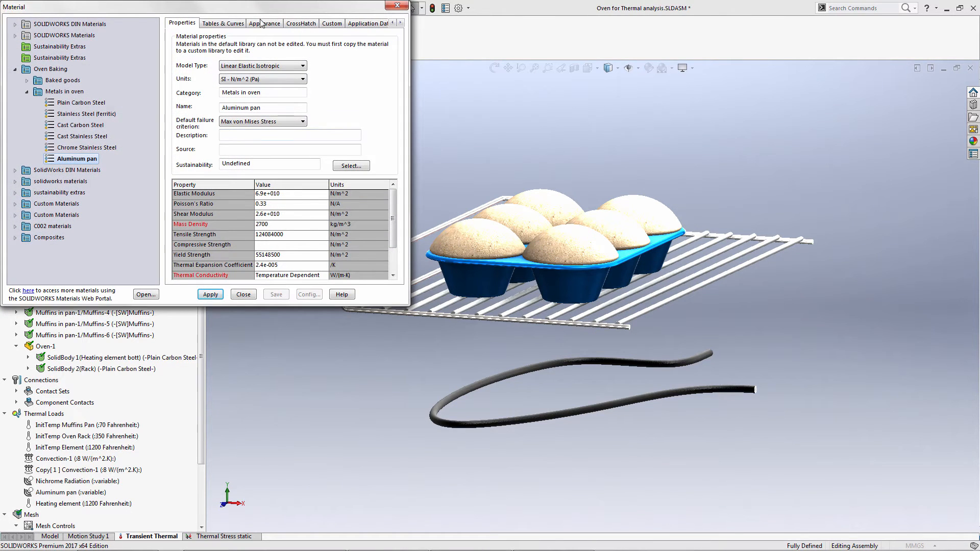
{"action": "left_click_drag", "start_coordinate": [230, 8], "coordinate": [295, 54]}
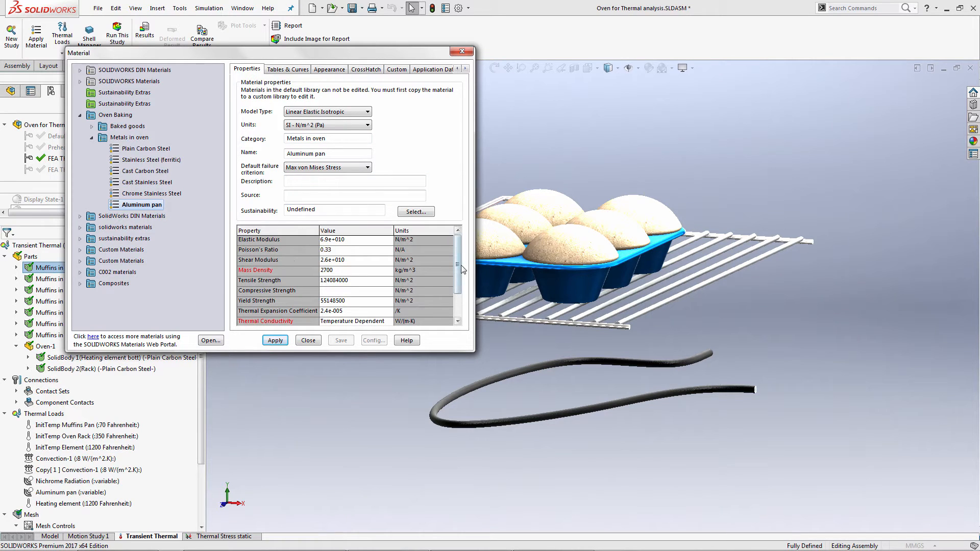
{"action": "left_click_drag", "start_coordinate": [463, 269], "coordinate": [461, 282]}
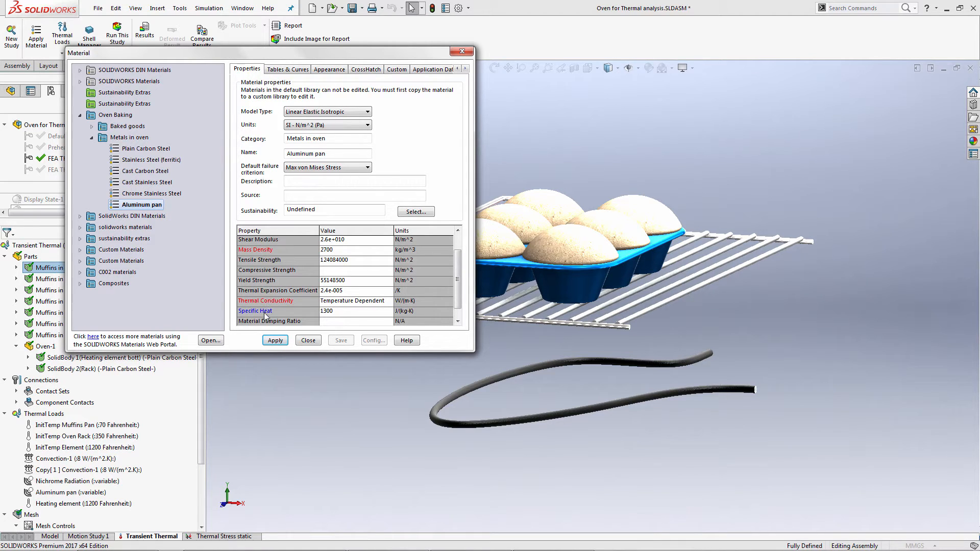
{"action": "left_click", "coordinate": [358, 315]}
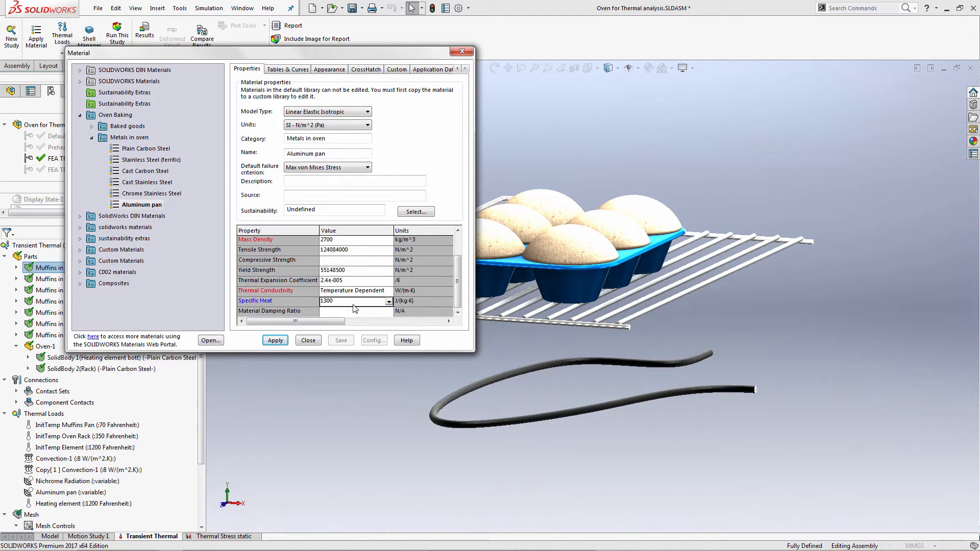
{"action": "left_click", "coordinate": [389, 301]}
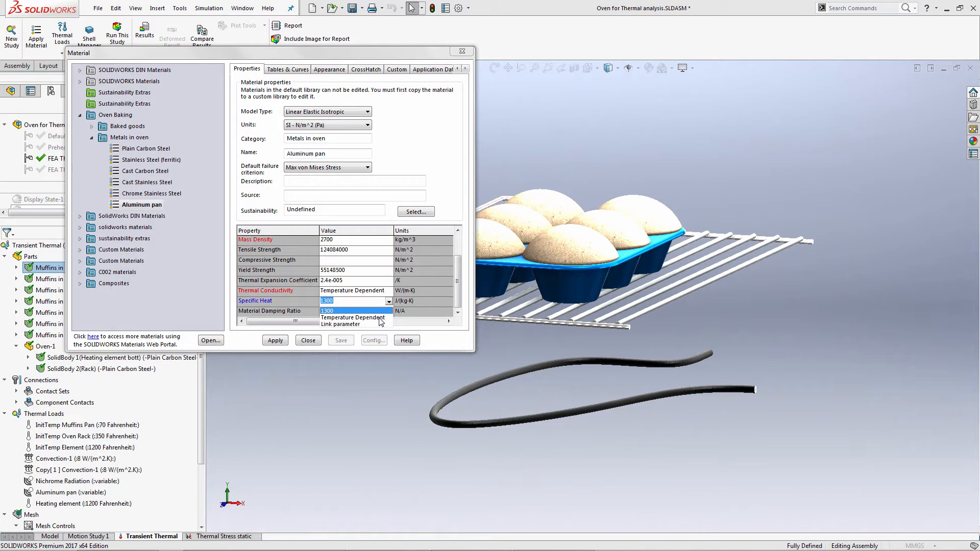
{"action": "left_click", "coordinate": [379, 299]}
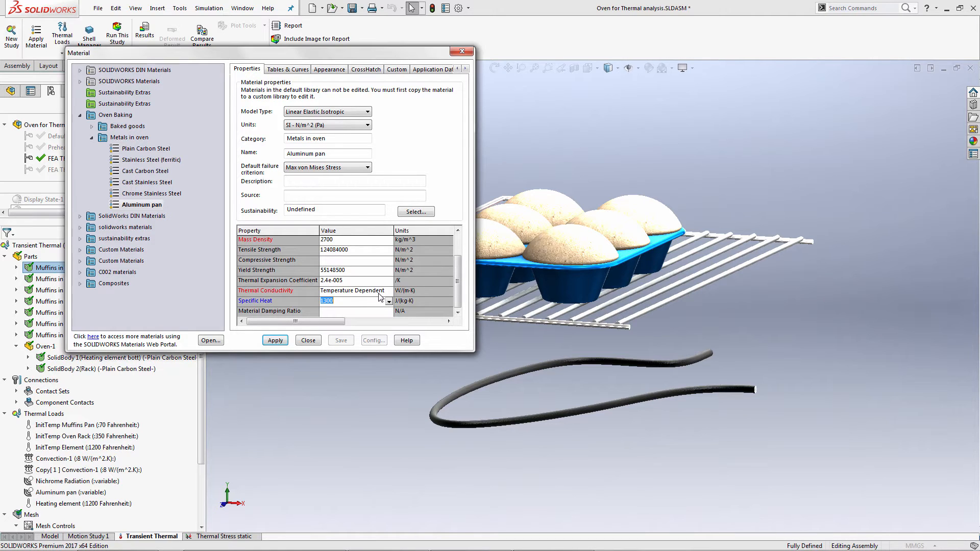
Examine the Aluminum pan material's temperature-dependent thermal conductivity table and view its curve as a graph.
{"action": "left_click", "coordinate": [382, 292]}
{"action": "left_click", "coordinate": [388, 292]}
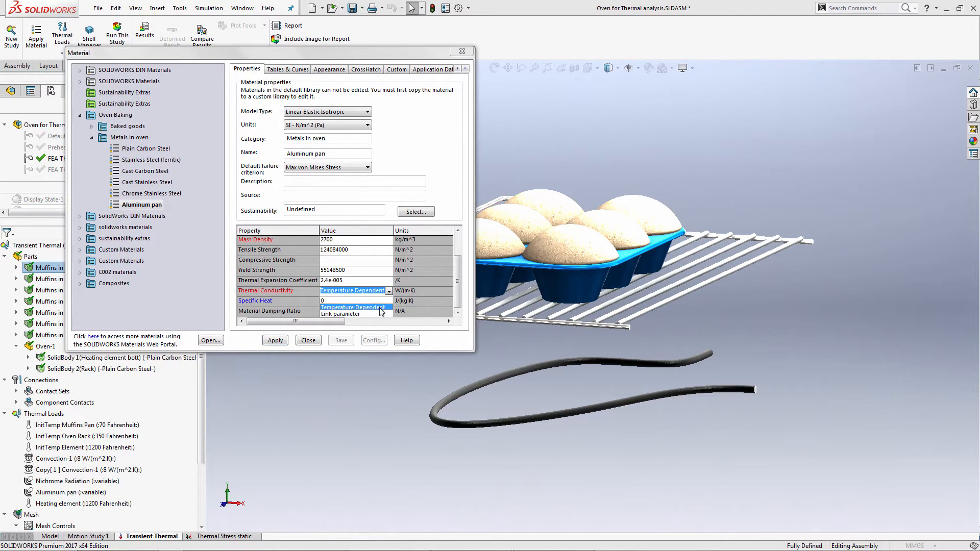
{"action": "left_click", "coordinate": [380, 307]}
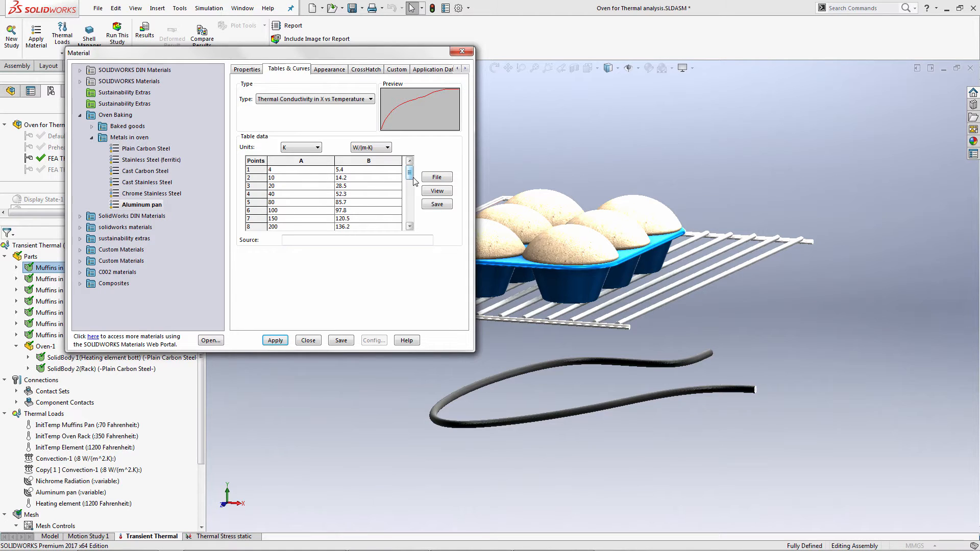
{"action": "scroll", "coordinate": [409, 189], "scroll_direction": "down", "scroll_amount": 4}
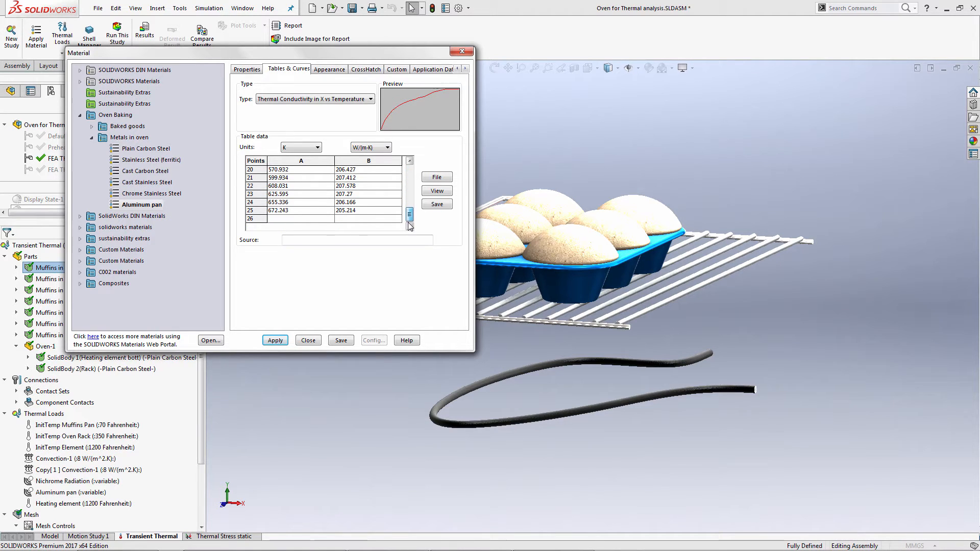
{"action": "scroll", "coordinate": [407, 198], "scroll_direction": "up", "scroll_amount": 3}
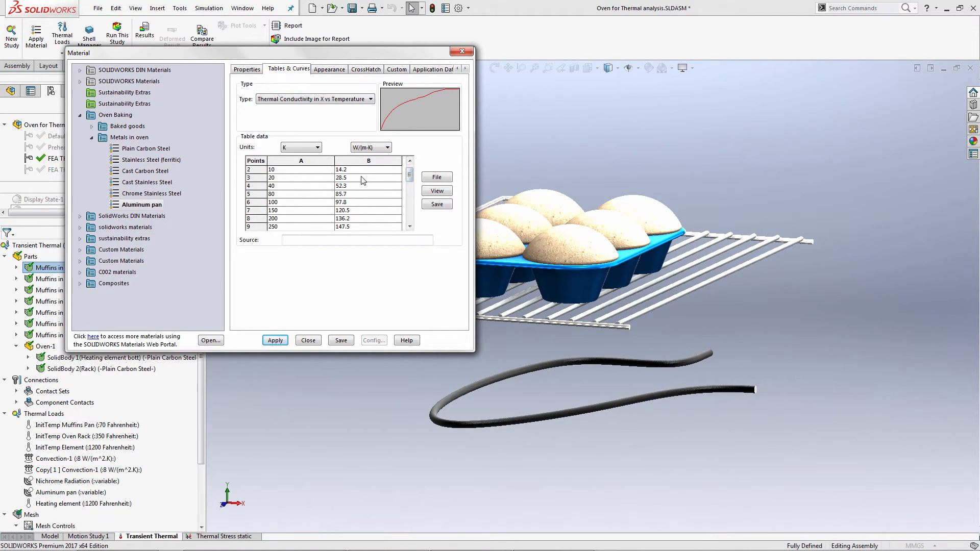
{"action": "left_click", "coordinate": [430, 193]}
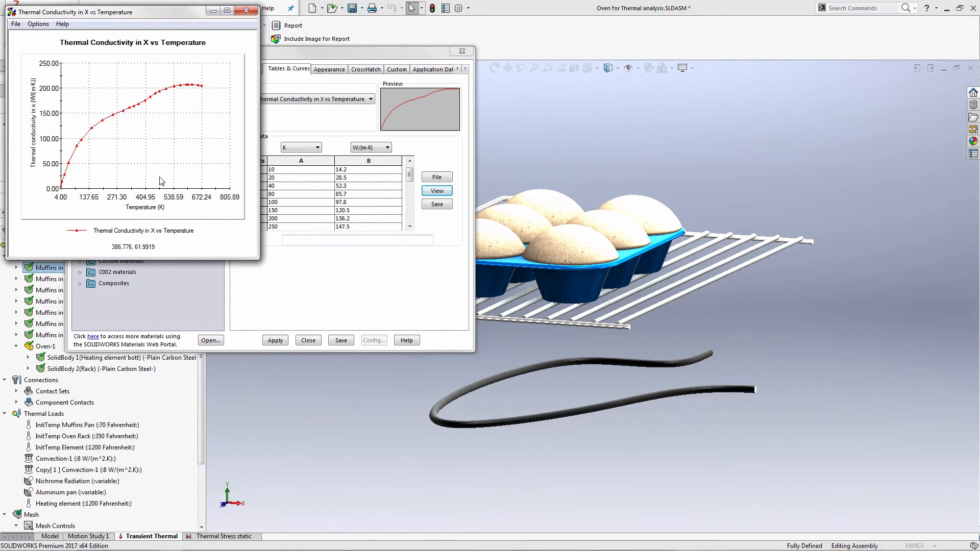
{"action": "left_click", "coordinate": [246, 10]}
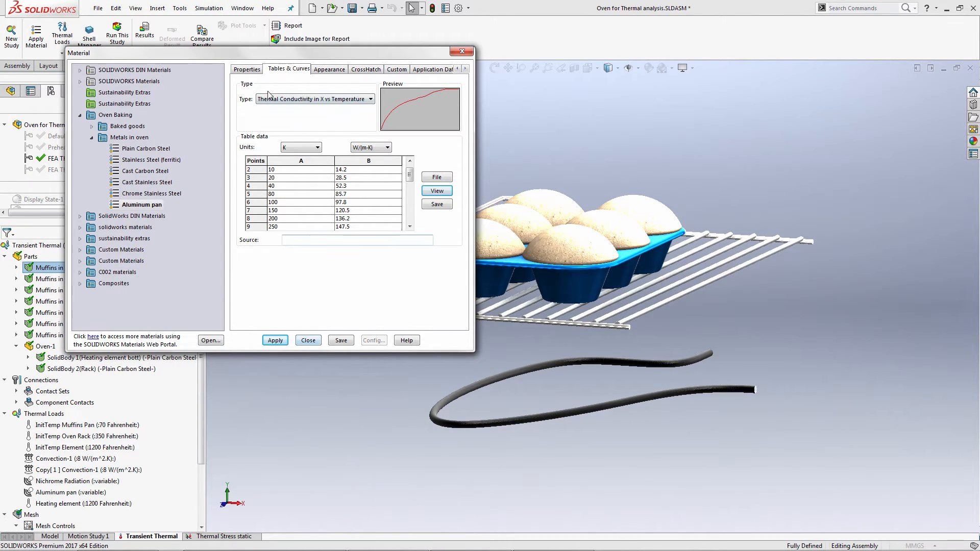
Try the Linear Elastic Orthotropic model type on the Aluminum pan material to inspect its directional conductivities, and discard the changes.
{"action": "left_click", "coordinate": [247, 72]}
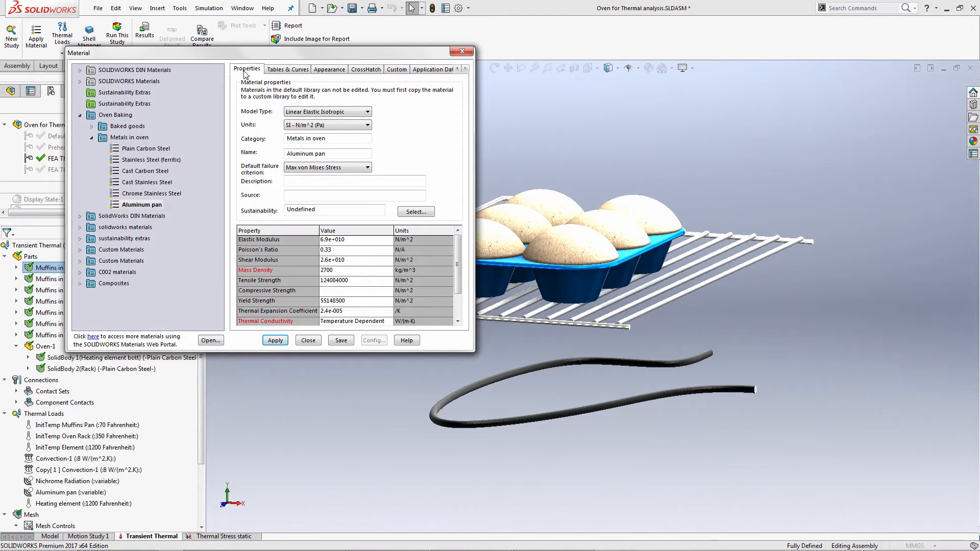
{"action": "left_click", "coordinate": [337, 113]}
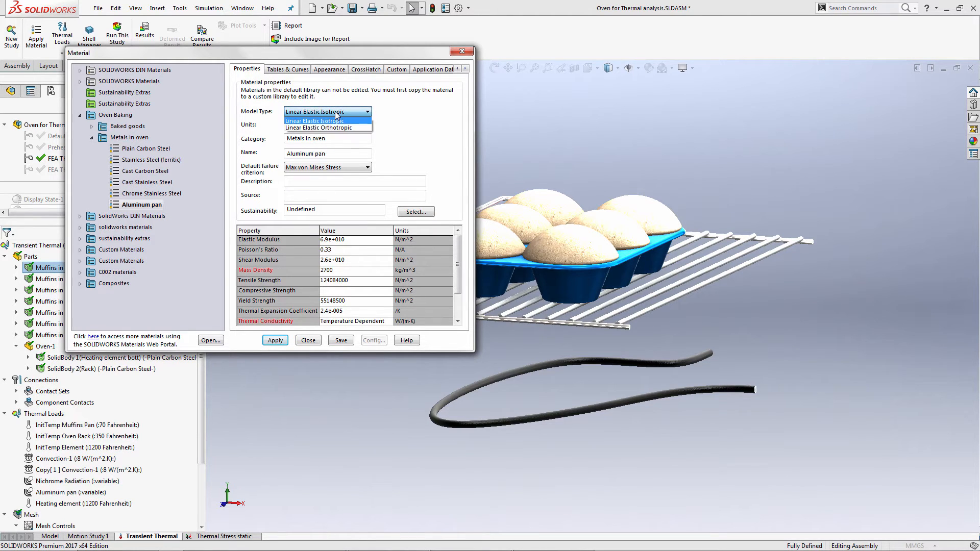
{"action": "left_click", "coordinate": [333, 128]}
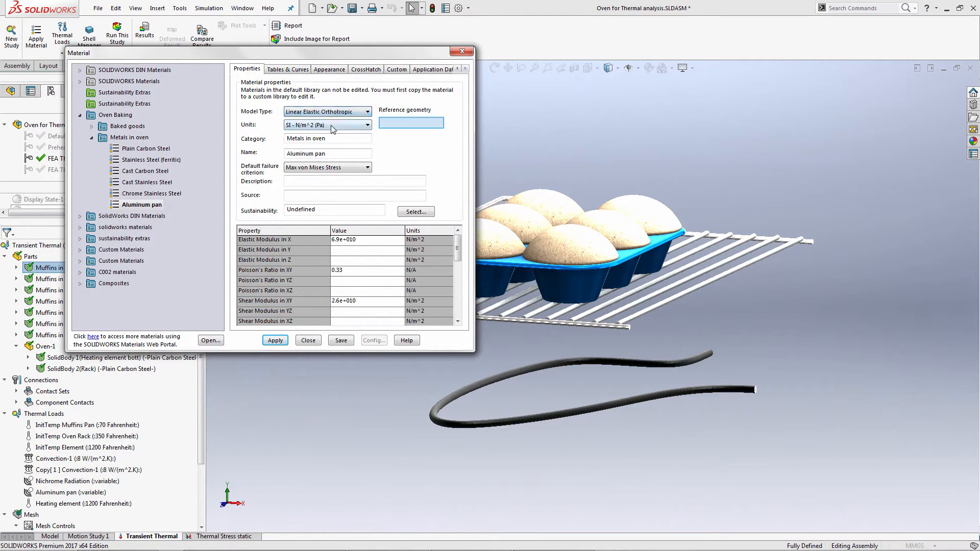
{"action": "left_click_drag", "start_coordinate": [458, 249], "coordinate": [458, 303]}
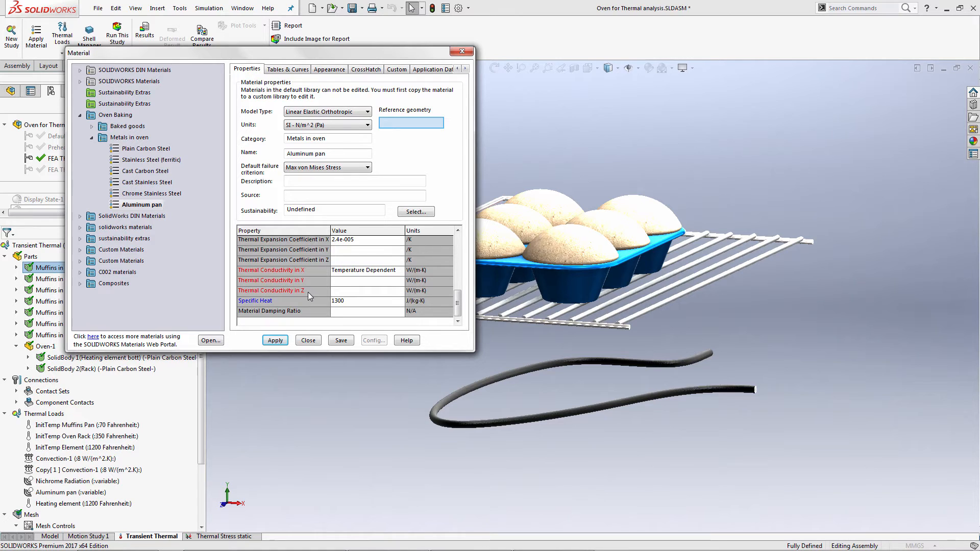
{"action": "left_click", "coordinate": [308, 340]}
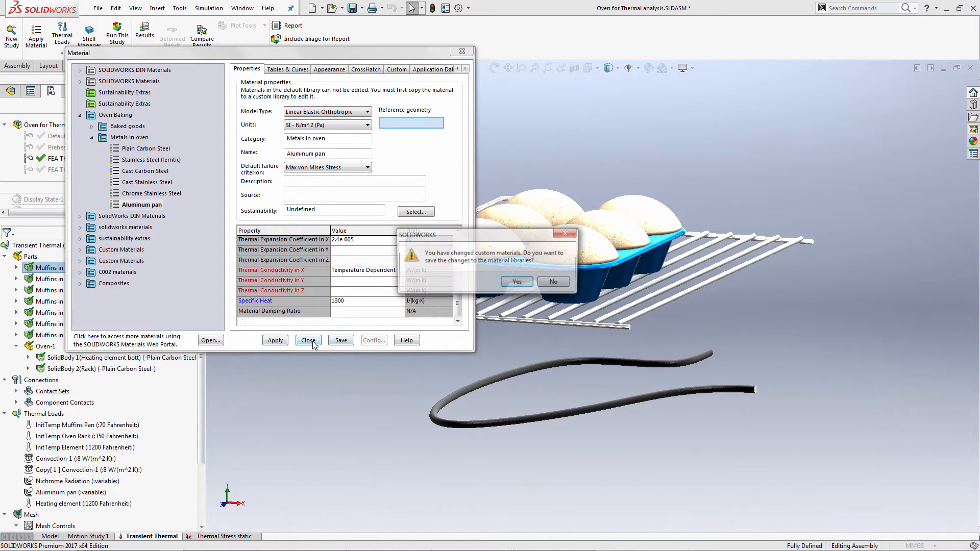
{"action": "left_click", "coordinate": [555, 283]}
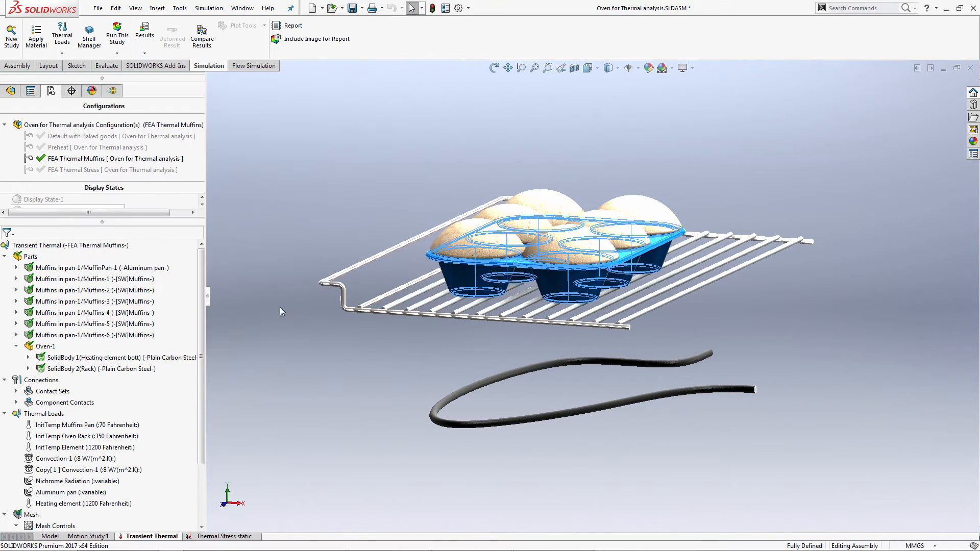
Highlight the Muffins-1 part, the bottom heating element and the rack in turn to identify them in the model.
{"action": "left_click", "coordinate": [143, 280]}
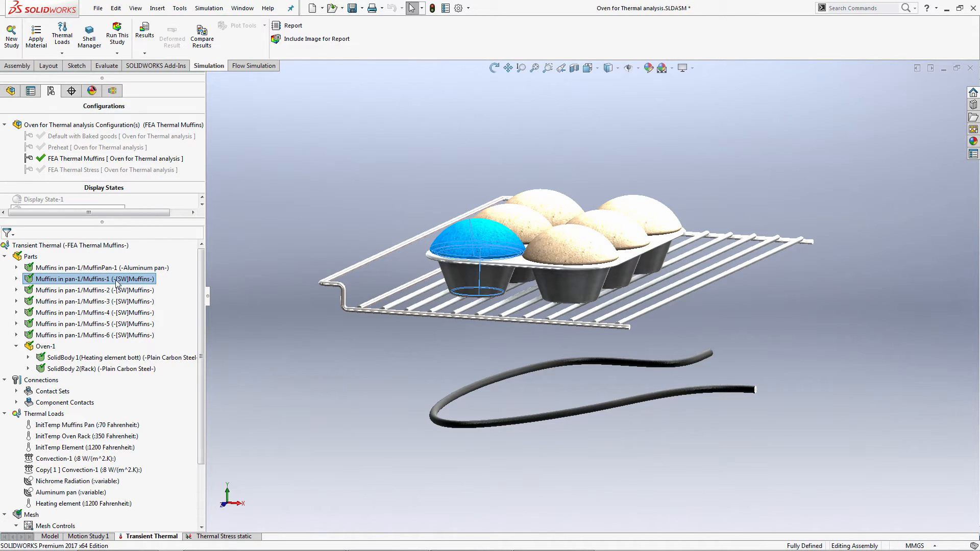
{"action": "left_click", "coordinate": [114, 360]}
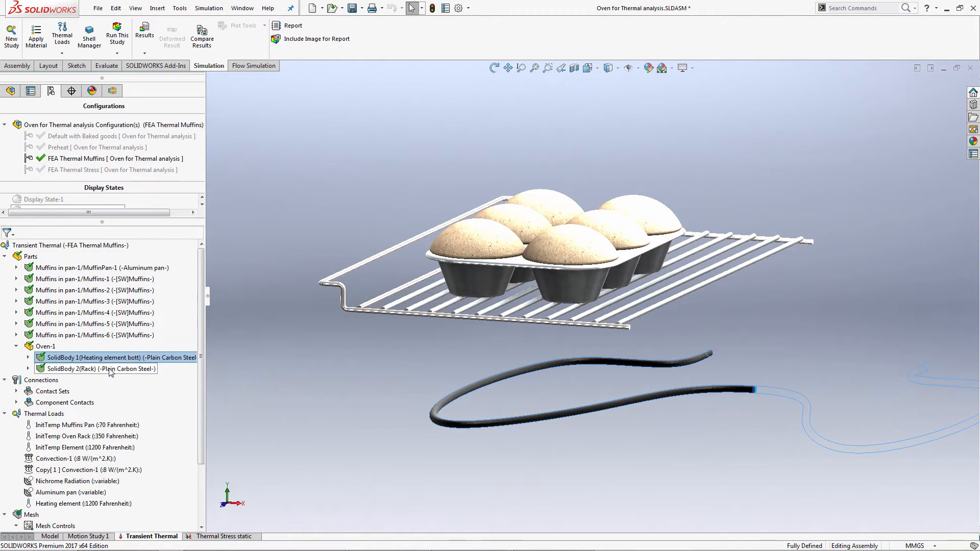
{"action": "left_click", "coordinate": [109, 369]}
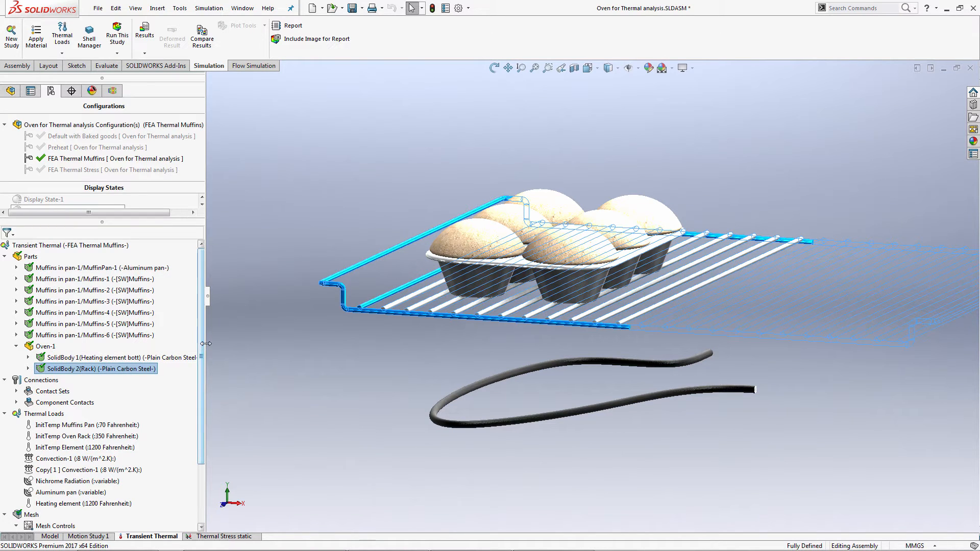
Start a new contact set under Connections to examine its Thermal Resistance options, and cancel it without creating anything.
{"action": "left_click_drag", "start_coordinate": [202, 347], "coordinate": [196, 398]}
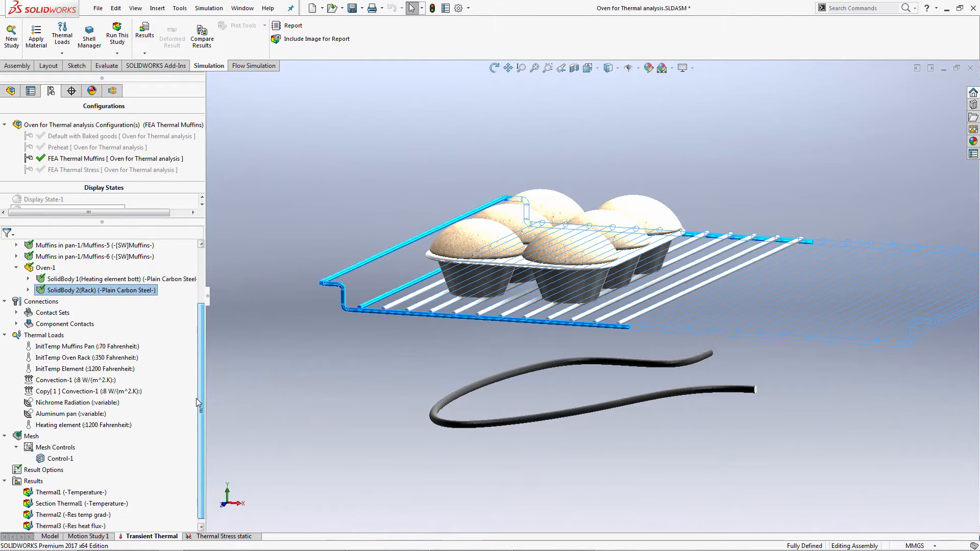
{"action": "left_click", "coordinate": [46, 313]}
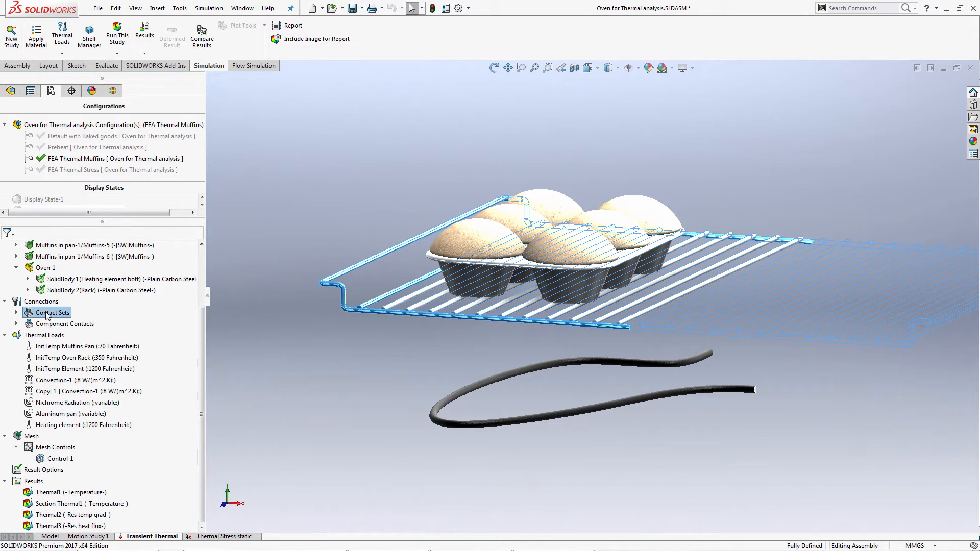
{"action": "right_click", "coordinate": [49, 302]}
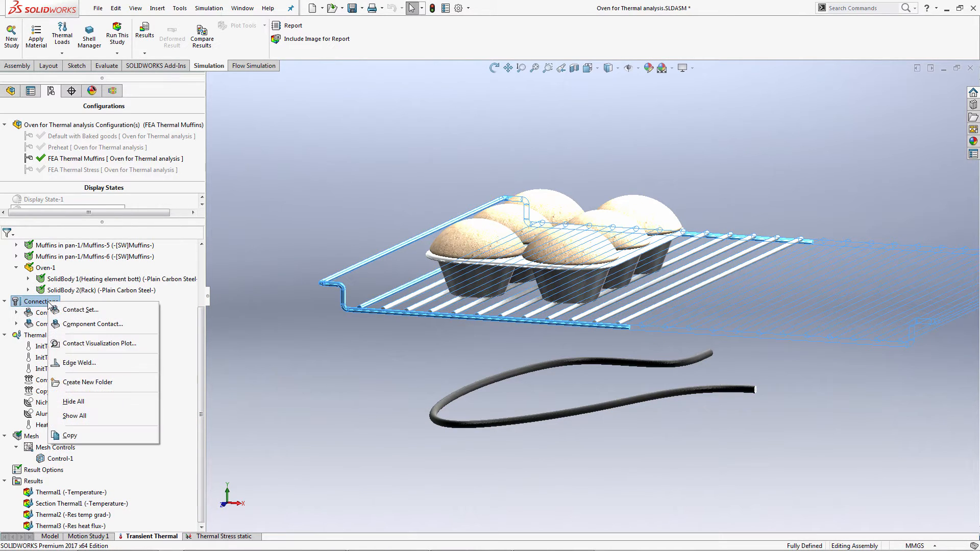
{"action": "left_click", "coordinate": [79, 310]}
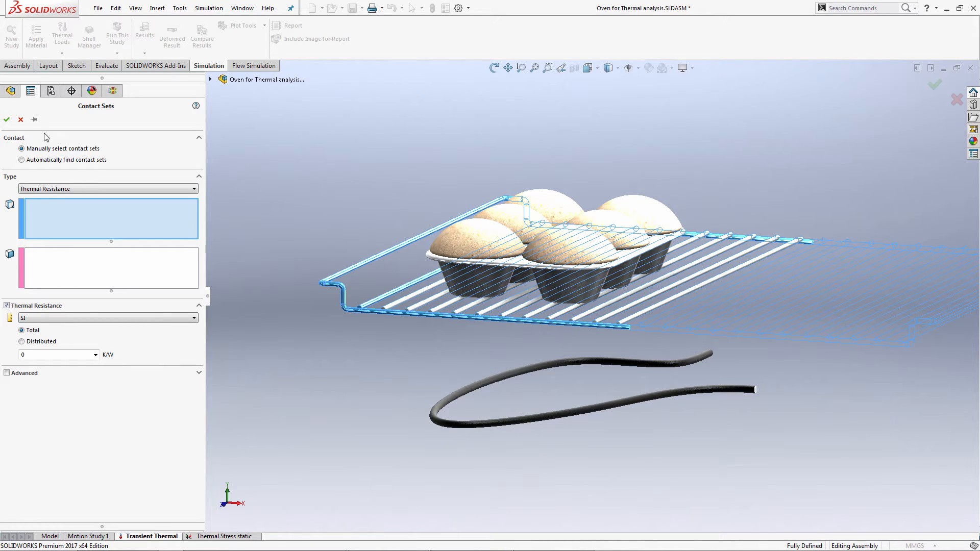
{"action": "left_click", "coordinate": [24, 120]}
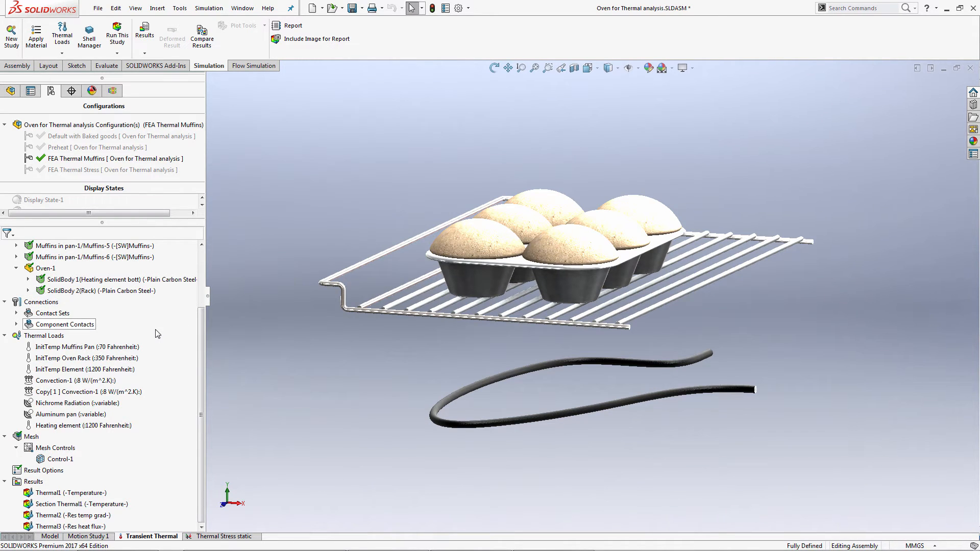
Highlight the initial temperature loads of the muffins and pan, the oven rack and the heating element to identify their bodies.
{"action": "left_click", "coordinate": [123, 350]}
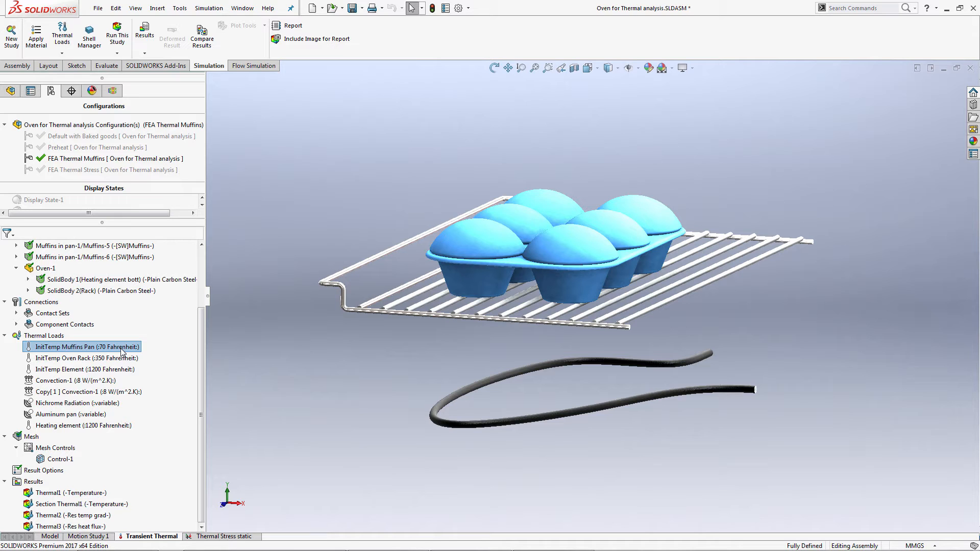
{"action": "left_click", "coordinate": [118, 358]}
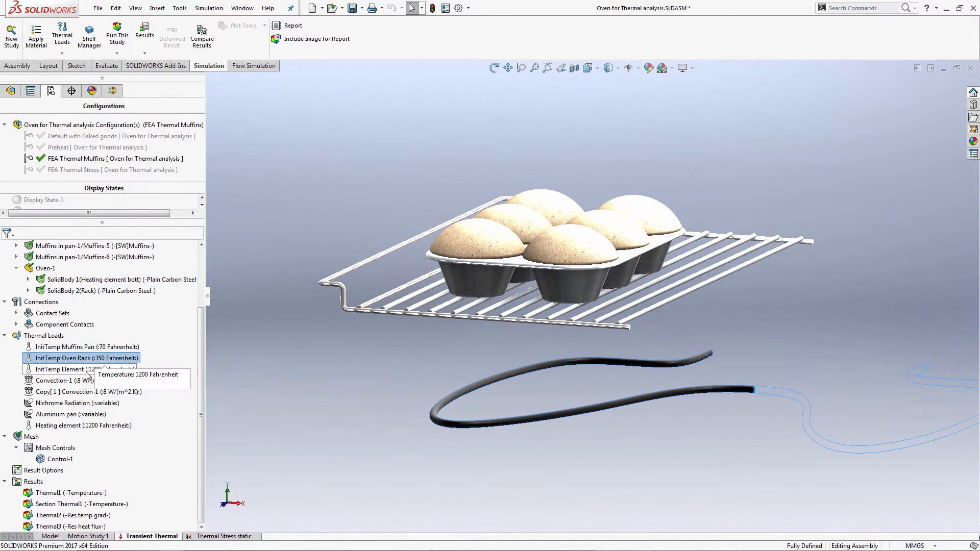
{"action": "left_click", "coordinate": [95, 369]}
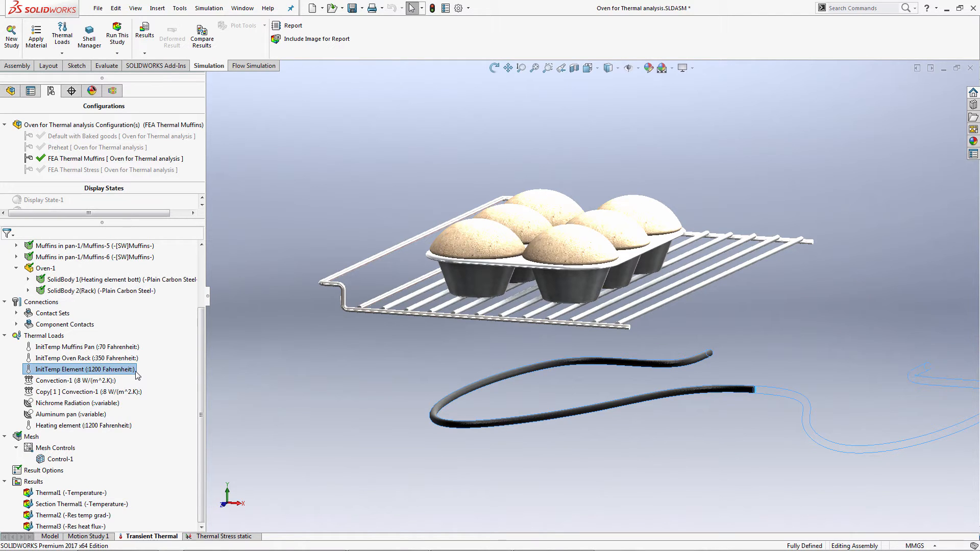
Open the Convection-1 load's definition, view its values in English (IPS) units, and return the units to SI.
{"action": "left_click", "coordinate": [100, 381]}
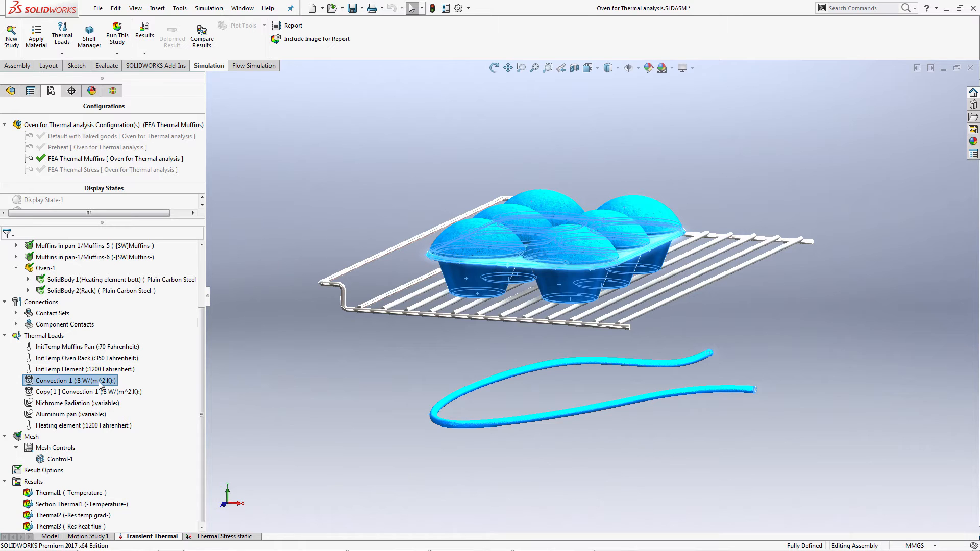
{"action": "right_click", "coordinate": [100, 385]}
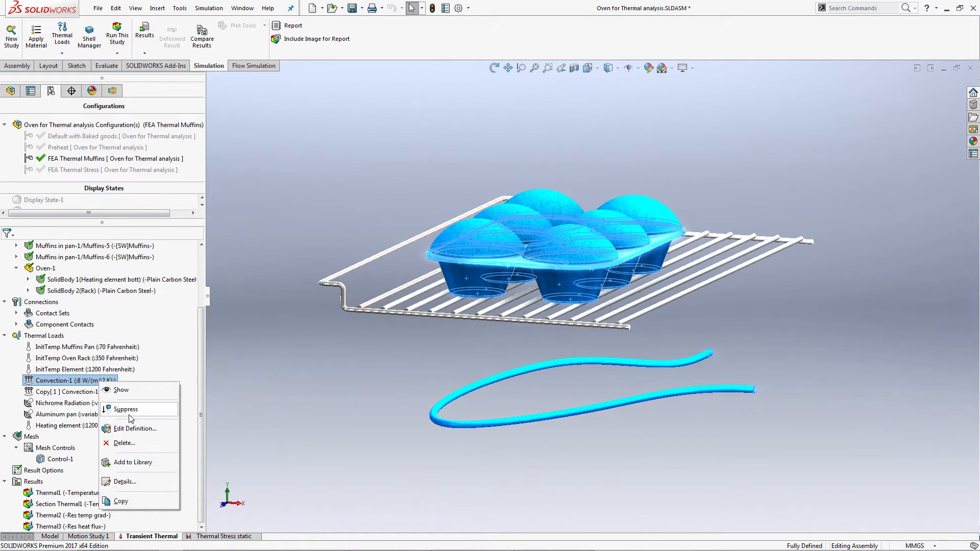
{"action": "left_click", "coordinate": [136, 429]}
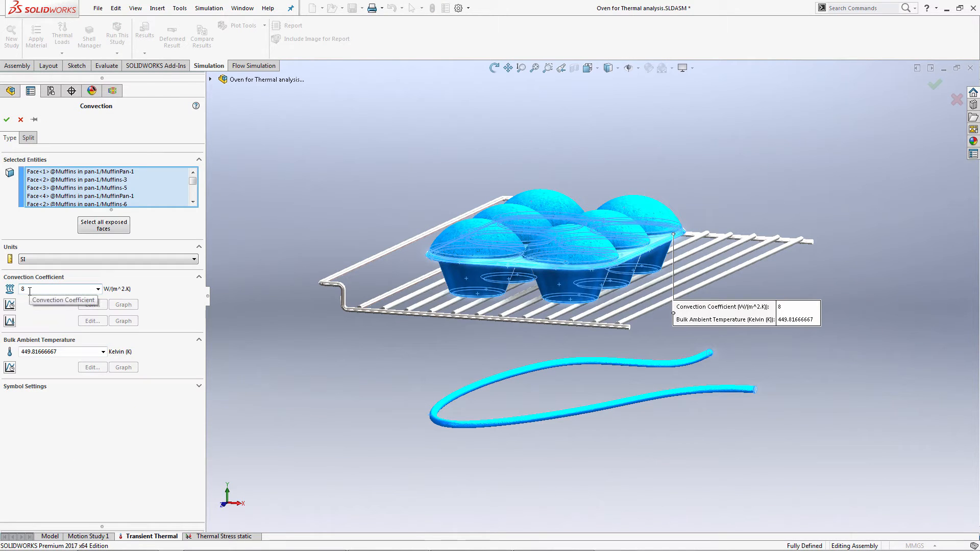
{"action": "left_click", "coordinate": [97, 259]}
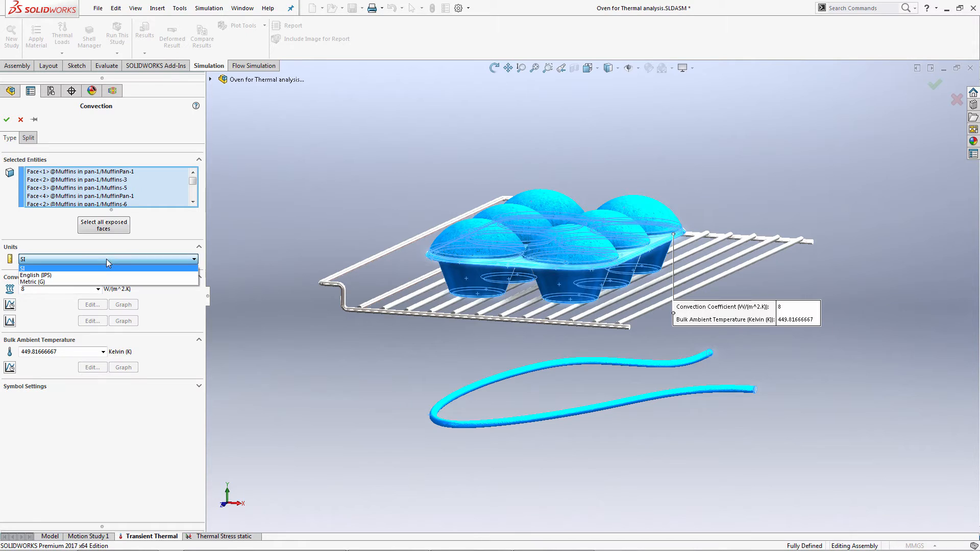
{"action": "left_click", "coordinate": [92, 275]}
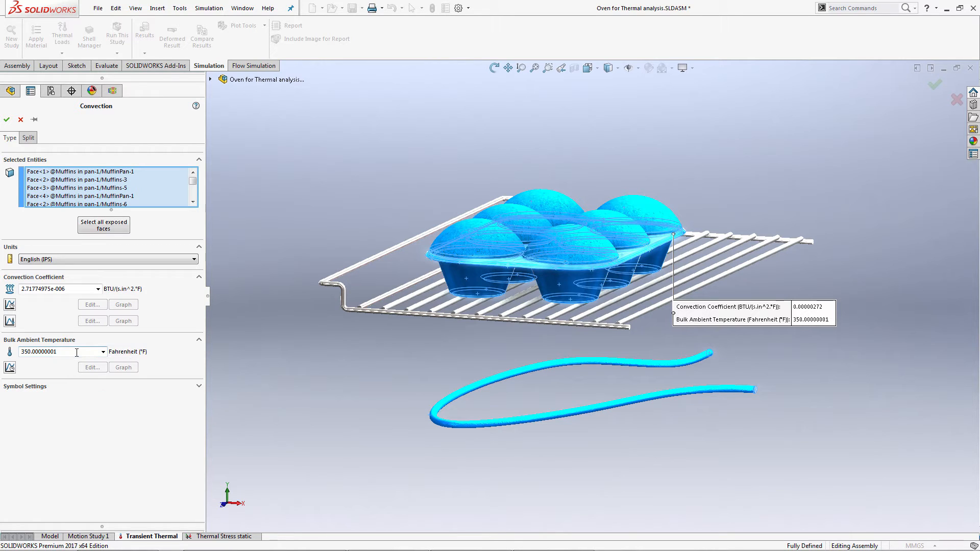
{"action": "left_click", "coordinate": [43, 260]}
{"action": "left_click", "coordinate": [36, 269]}
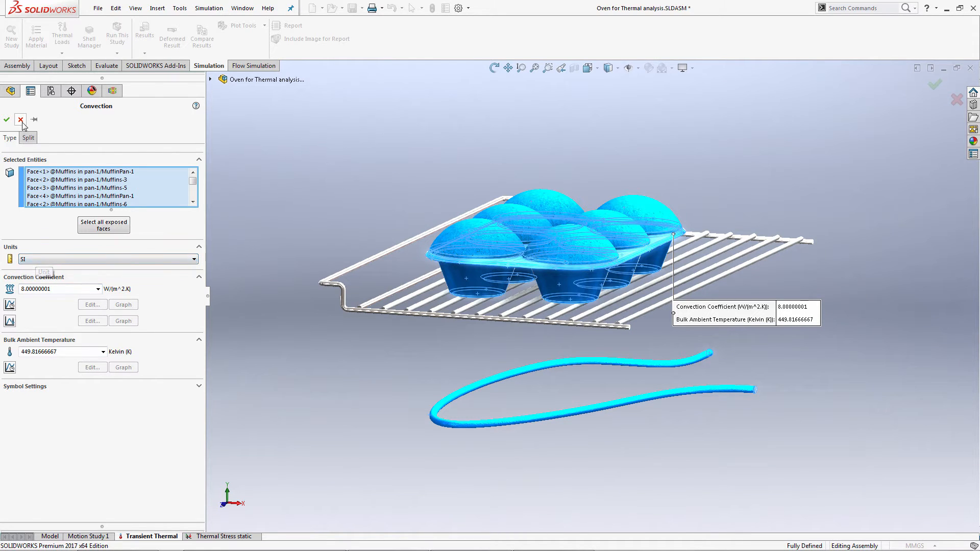
{"action": "left_click", "coordinate": [7, 119]}
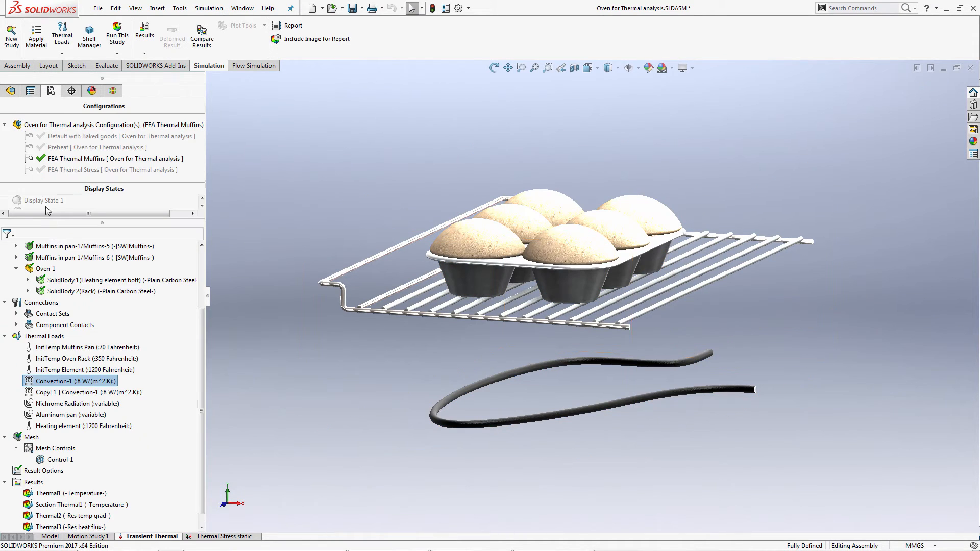
Highlight the copied convection and Nichrome Radiation loads, and inspect the Aluminum pan radiation load's definition without changing it.
{"action": "left_click", "coordinate": [112, 393]}
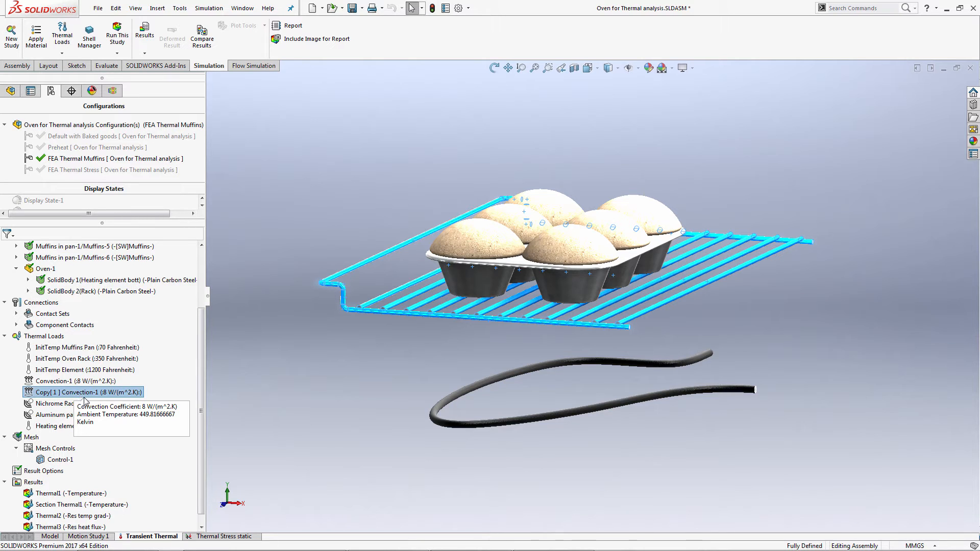
{"action": "left_click", "coordinate": [69, 403]}
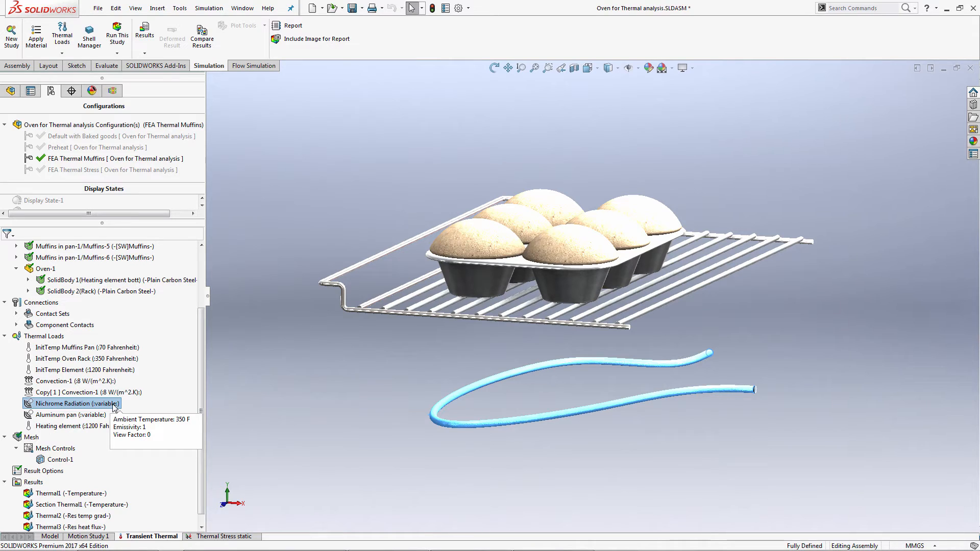
{"action": "left_click", "coordinate": [93, 415]}
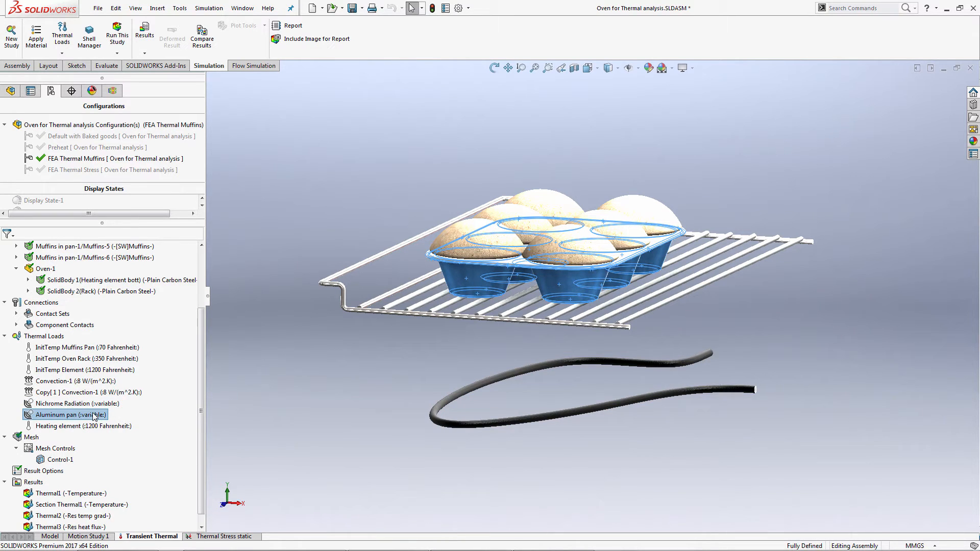
{"action": "right_click", "coordinate": [93, 415]}
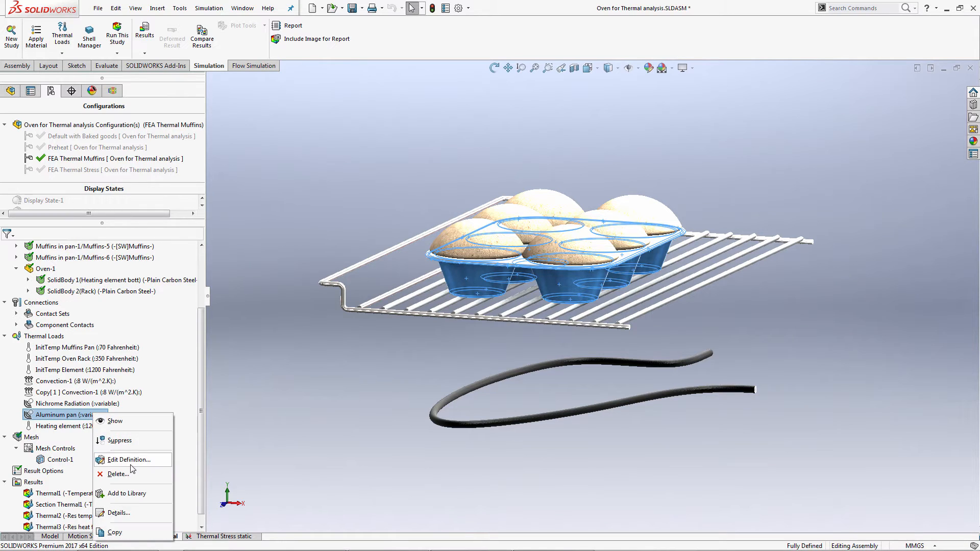
{"action": "left_click", "coordinate": [130, 422]}
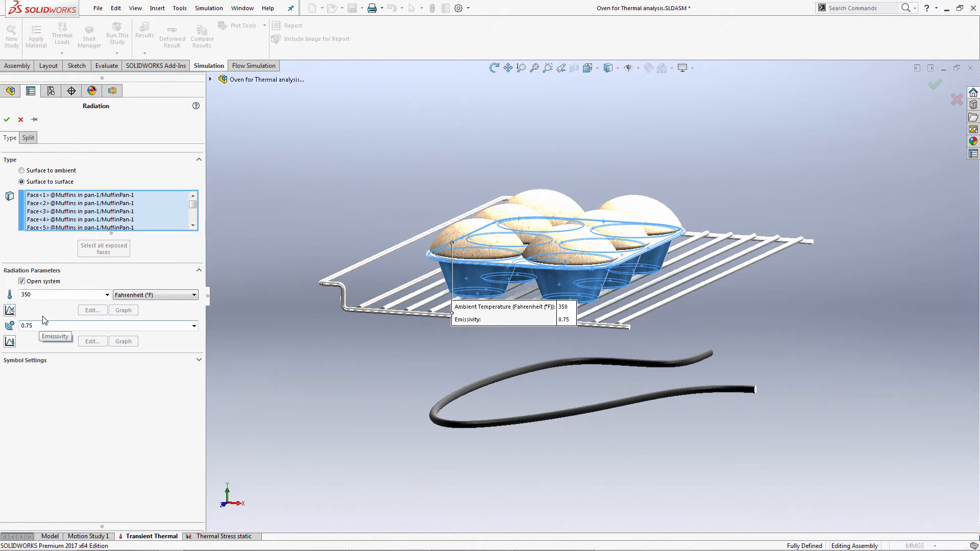
{"action": "left_click", "coordinate": [21, 122]}
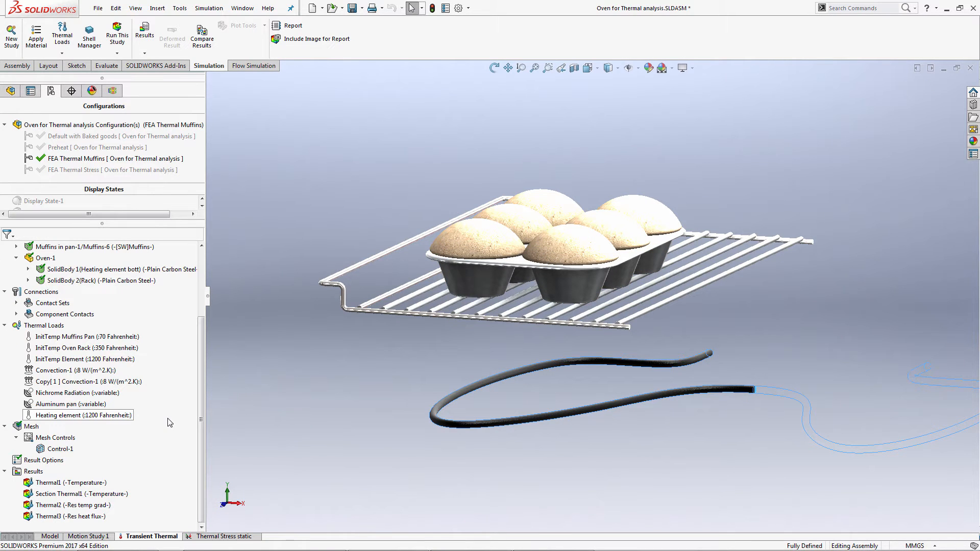
{"action": "left_click", "coordinate": [327, 420]}
{"action": "mouse_move", "coordinate": [619, 366]}
{"action": "middle_mouse_down"}
{"action": "mouse_move", "coordinate": [604, 375]}
{"action": "mouse_move", "coordinate": [600, 366]}
{"action": "middle_mouse_up"}
{"action": "scroll", "coordinate": [600, 365], "scroll_direction": "down", "scroll_amount": 10}
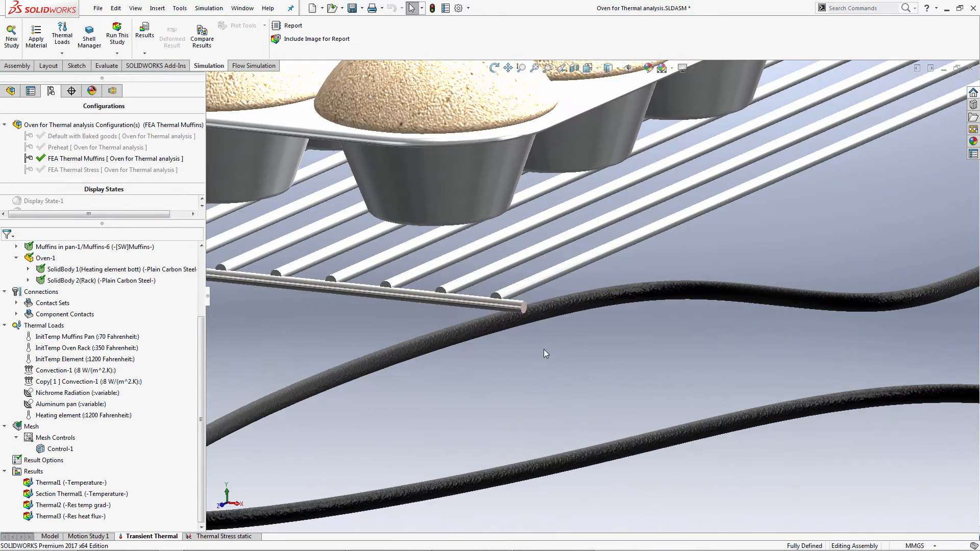
{"action": "scroll", "coordinate": [727, 331], "scroll_direction": "up", "scroll_amount": 8}
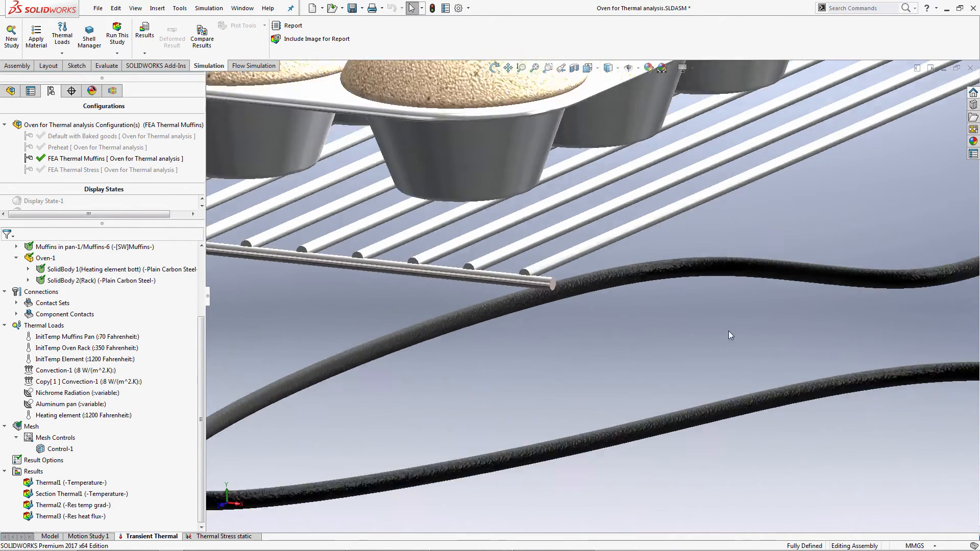
{"action": "scroll", "coordinate": [741, 320], "scroll_direction": "down", "scroll_amount": 4}
{"action": "scroll", "coordinate": [739, 322], "scroll_direction": "up", "scroll_amount": 6}
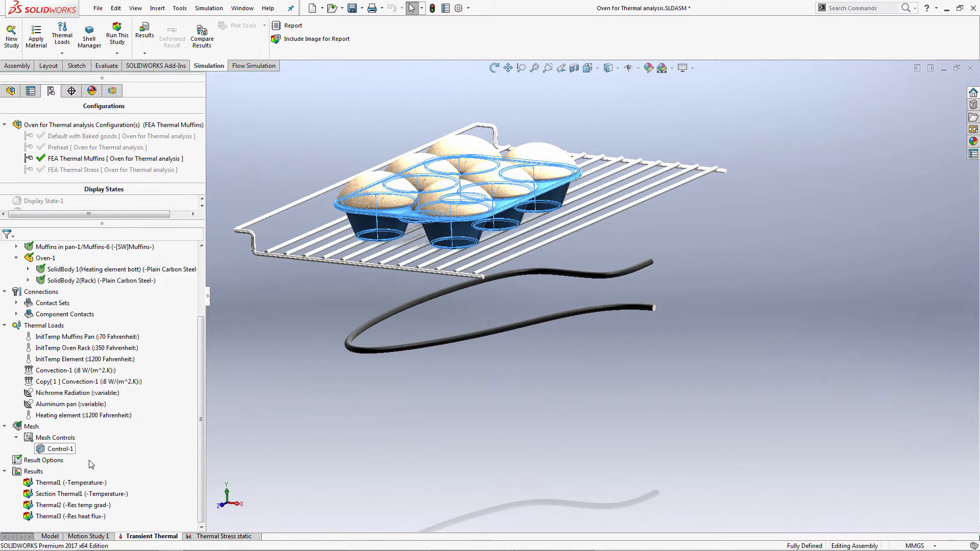
Open the solver messages of the study results to check the mesh size and total solution time, and close them.
{"action": "right_click", "coordinate": [43, 474]}
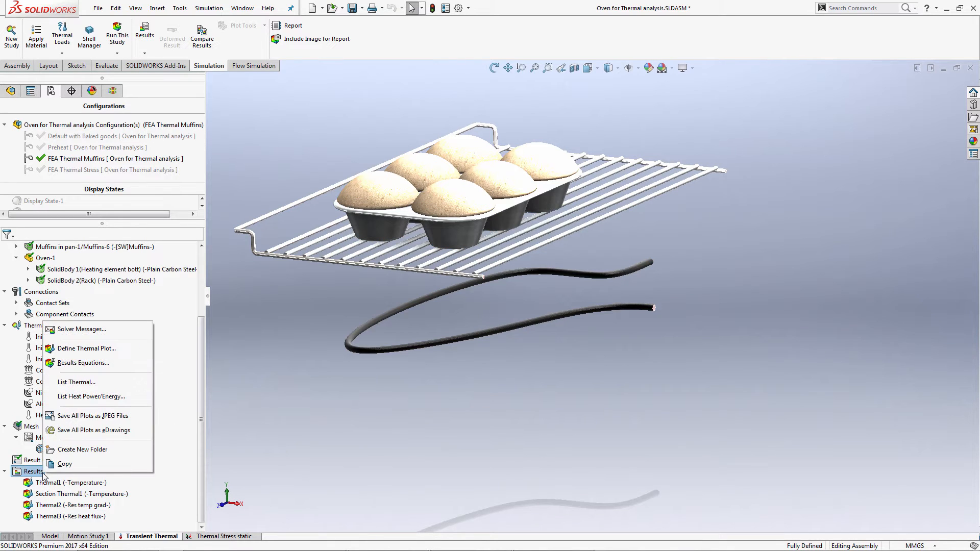
{"action": "left_click", "coordinate": [76, 329]}
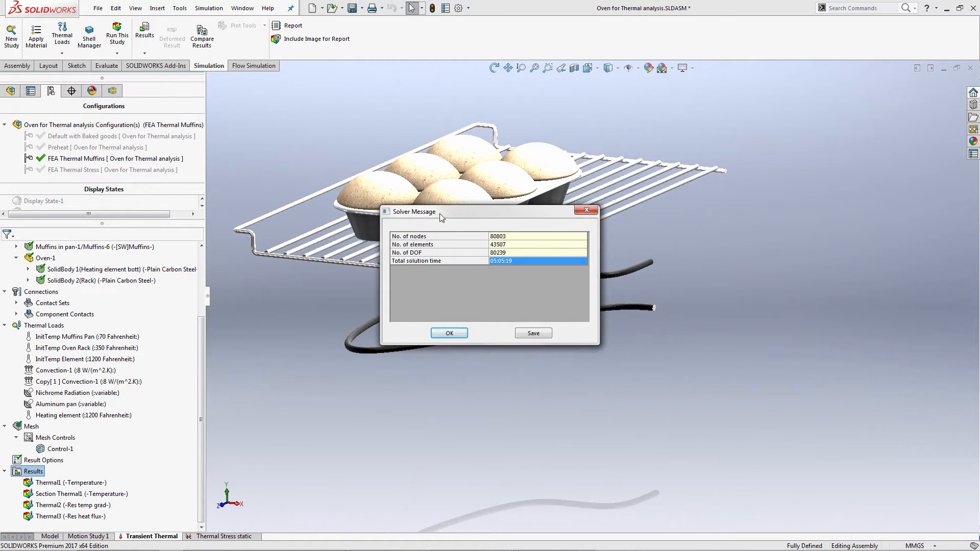
{"action": "left_click_drag", "start_coordinate": [440, 215], "coordinate": [250, 289]}
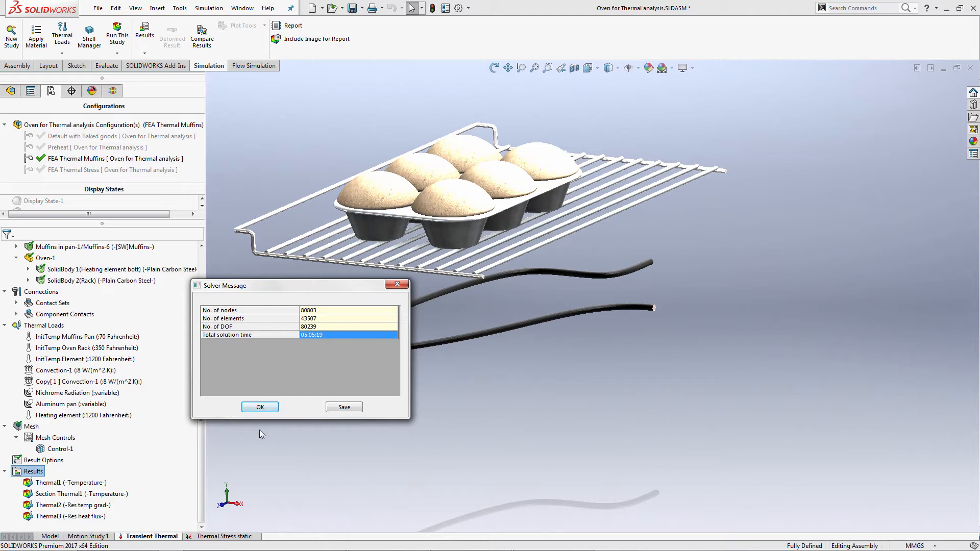
{"action": "left_click", "coordinate": [260, 407]}
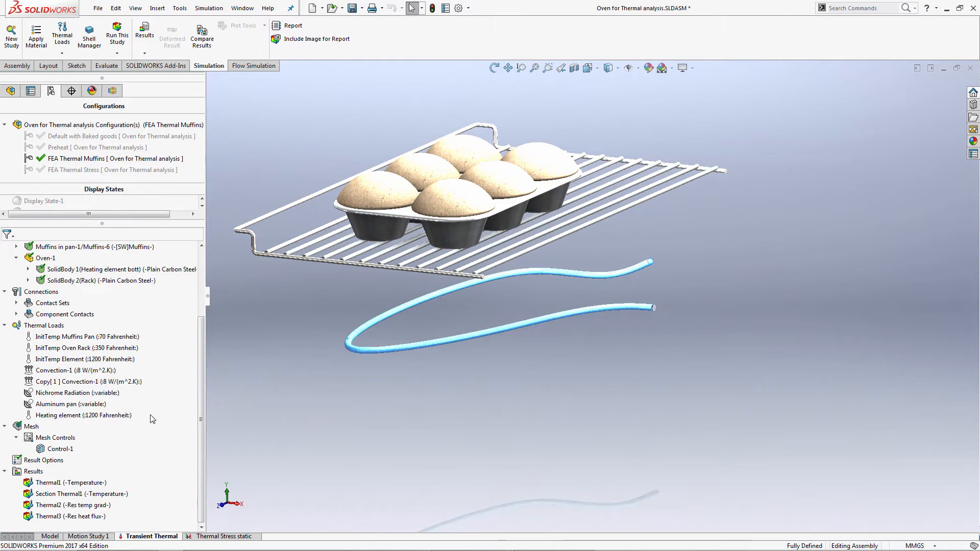
Display the study's mesh on the model from a higher viewing angle, and show the Thermal1 temperature plot.
{"action": "right_click", "coordinate": [29, 432]}
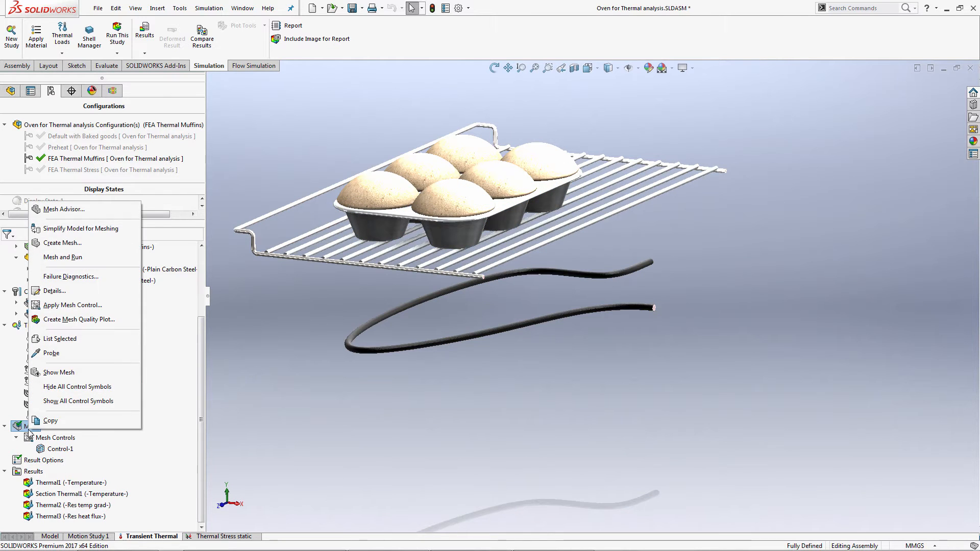
{"action": "left_click", "coordinate": [70, 372]}
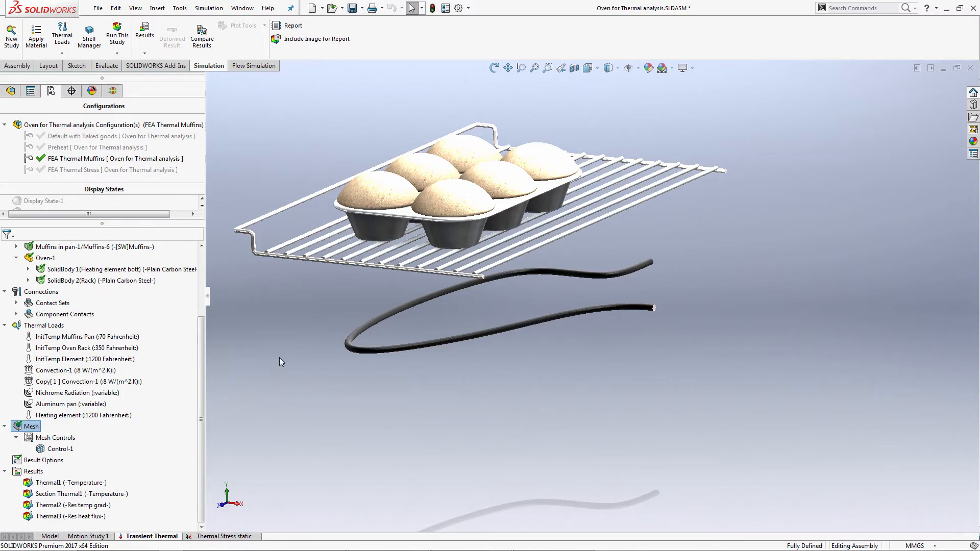
{"action": "middle_click_drag", "start_coordinate": [304, 305], "coordinate": [281, 301]}
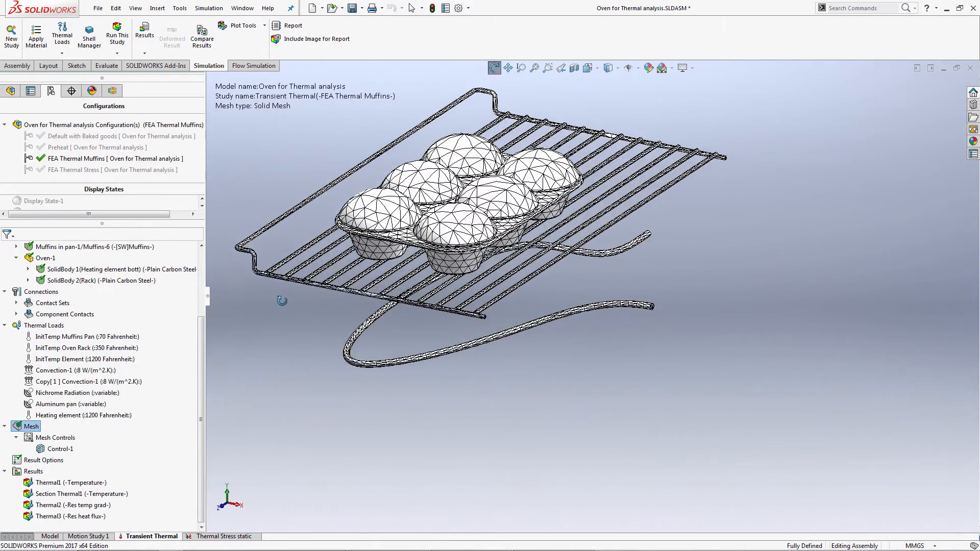
{"action": "double_click", "coordinate": [85, 481]}
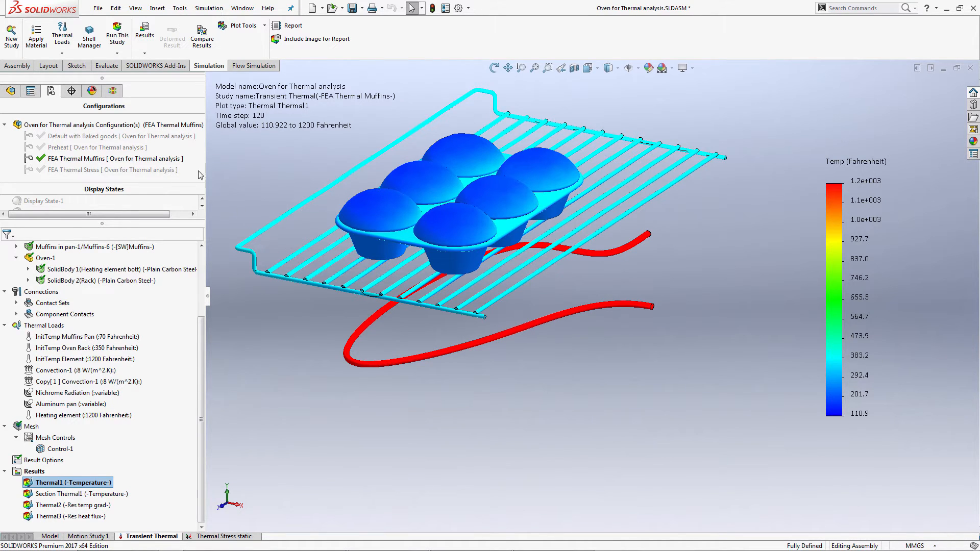
Isolate the first Muffins in pan subassembly so that the oven rack and heating element are hidden.
{"action": "left_click", "coordinate": [15, 91]}
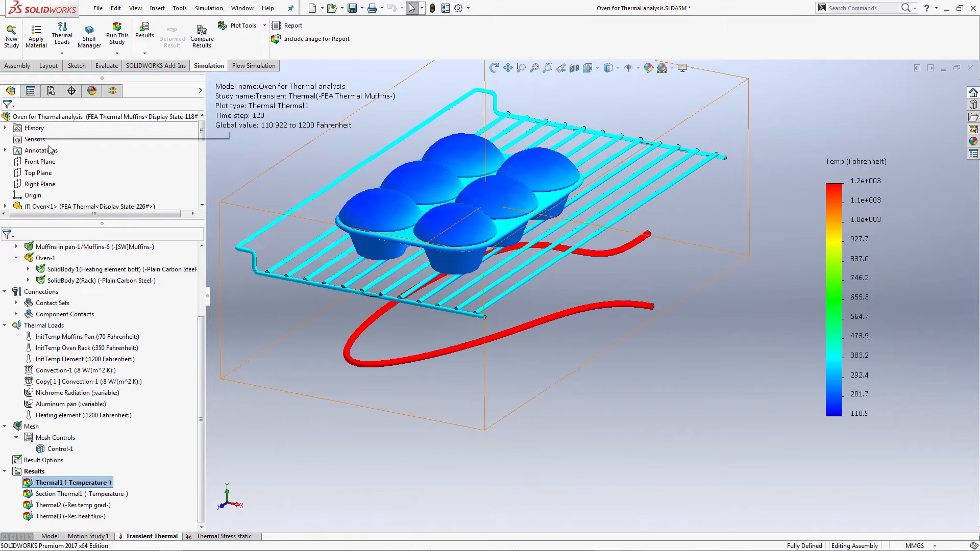
{"action": "right_click", "coordinate": [59, 208]}
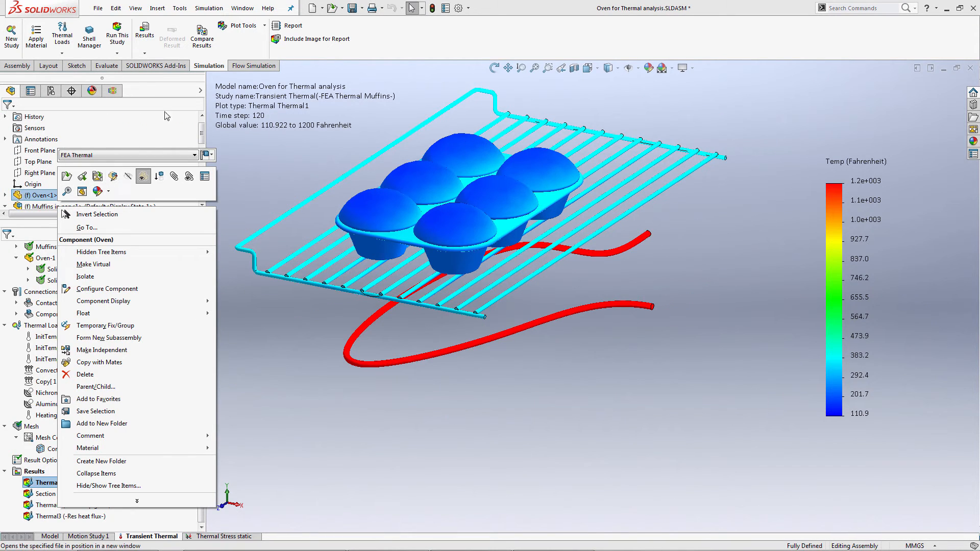
{"action": "left_click", "coordinate": [202, 135]}
{"action": "scroll", "coordinate": [201, 155], "scroll_direction": "down", "scroll_amount": 2}
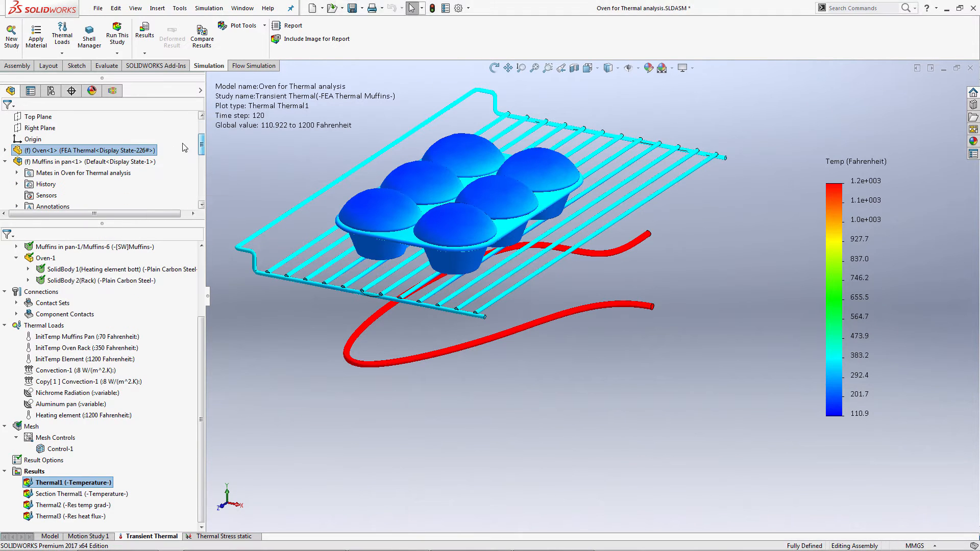
{"action": "right_click", "coordinate": [100, 162]}
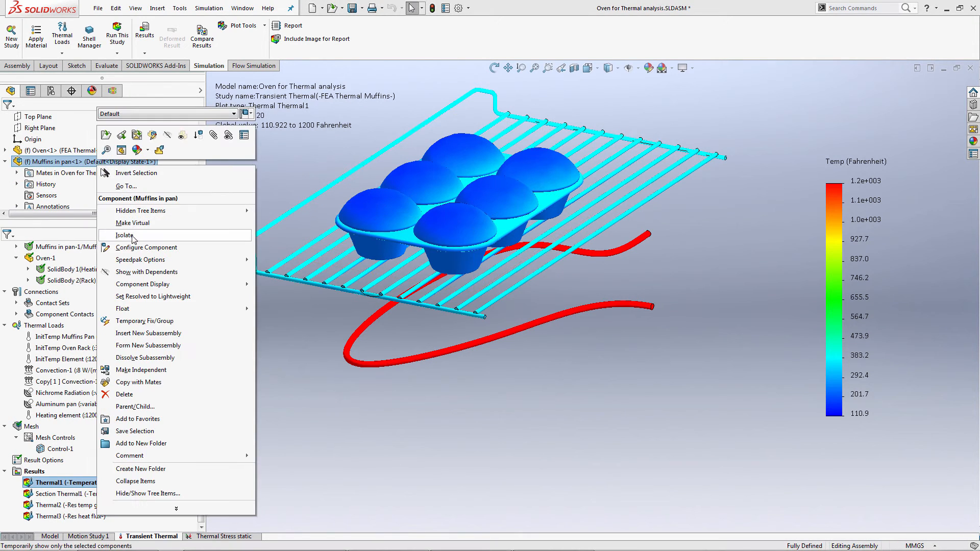
{"action": "left_click", "coordinate": [258, 198]}
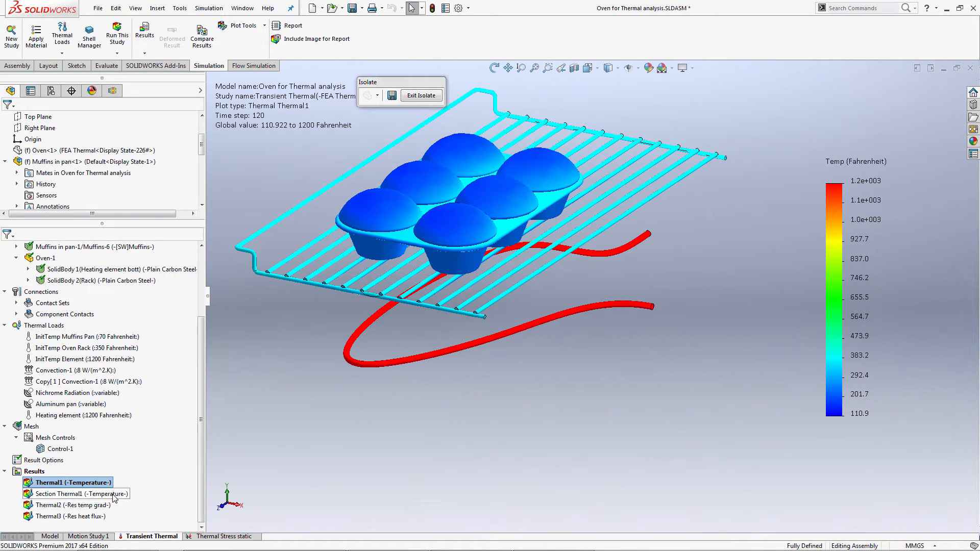
Hide and redisplay the Thermal1 temperature plot for the isolated muffins, and view it enlarged from a higher angle.
{"action": "right_click", "coordinate": [77, 482]}
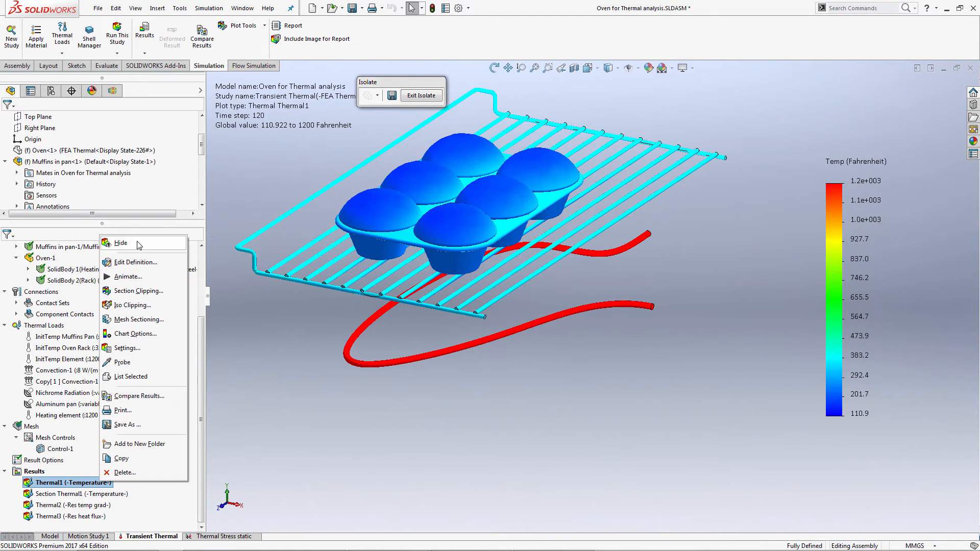
{"action": "left_click", "coordinate": [144, 240]}
{"action": "double_click", "coordinate": [105, 484]}
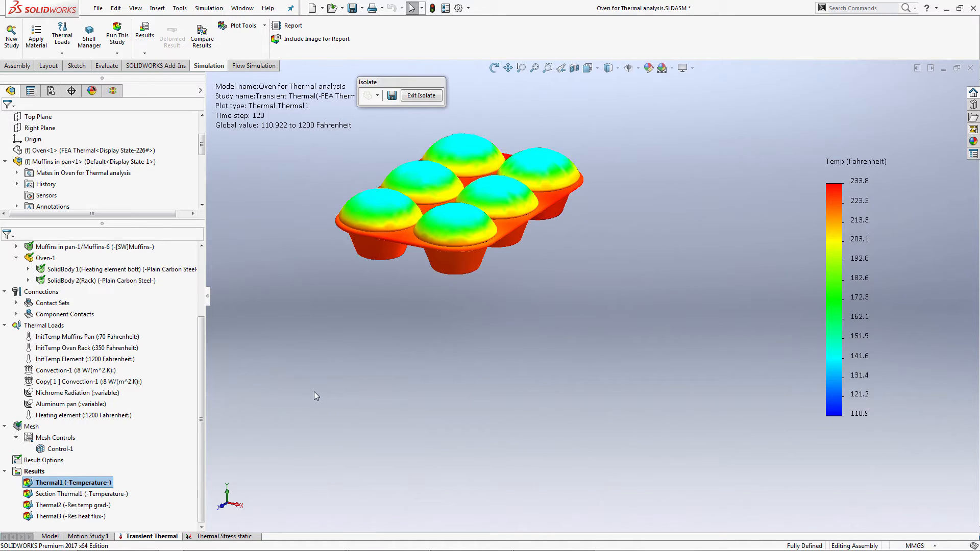
{"action": "key", "text": "f"}
{"action": "left_click", "coordinate": [418, 330]}
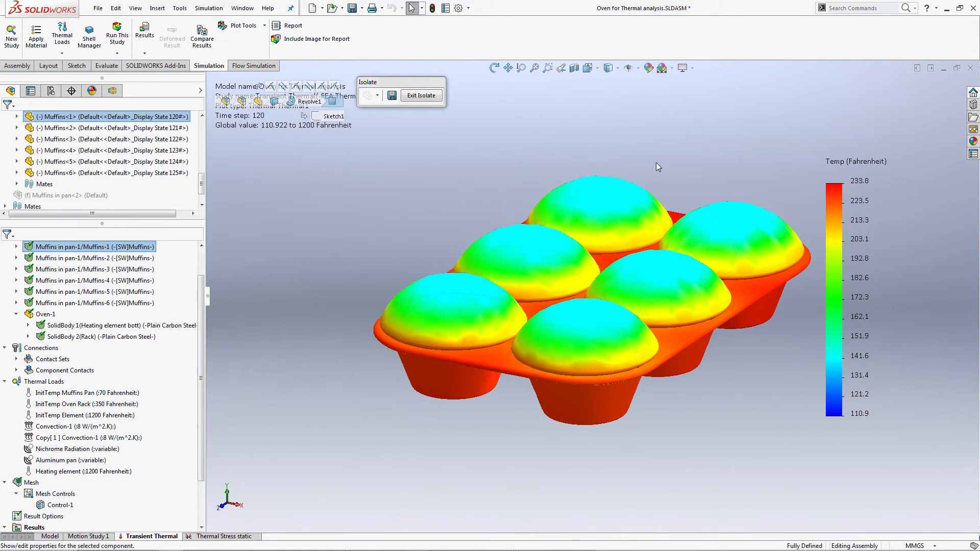
{"action": "left_click", "coordinate": [656, 157]}
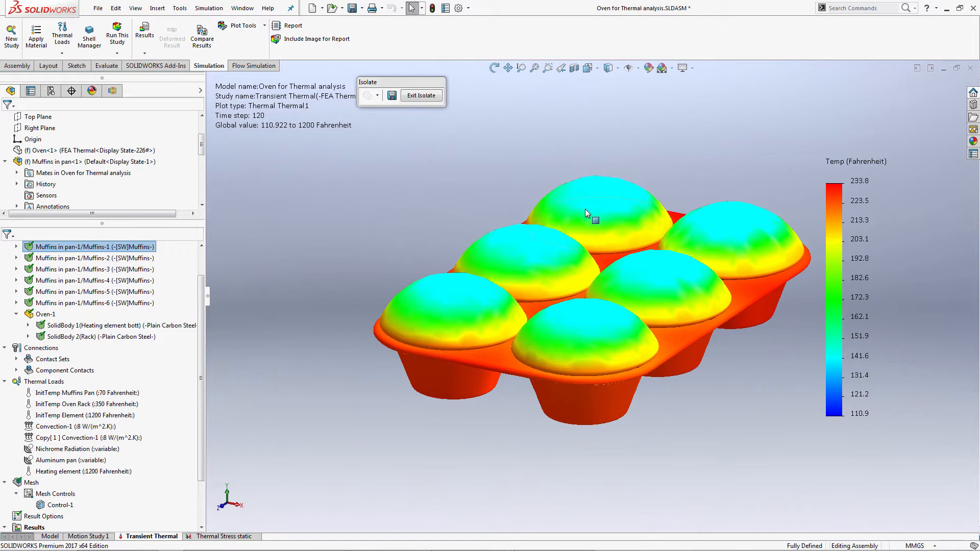
{"action": "scroll", "coordinate": [704, 235], "scroll_direction": "down", "scroll_amount": 2}
{"action": "middle_click_drag", "start_coordinate": [768, 357], "coordinate": [734, 382]}
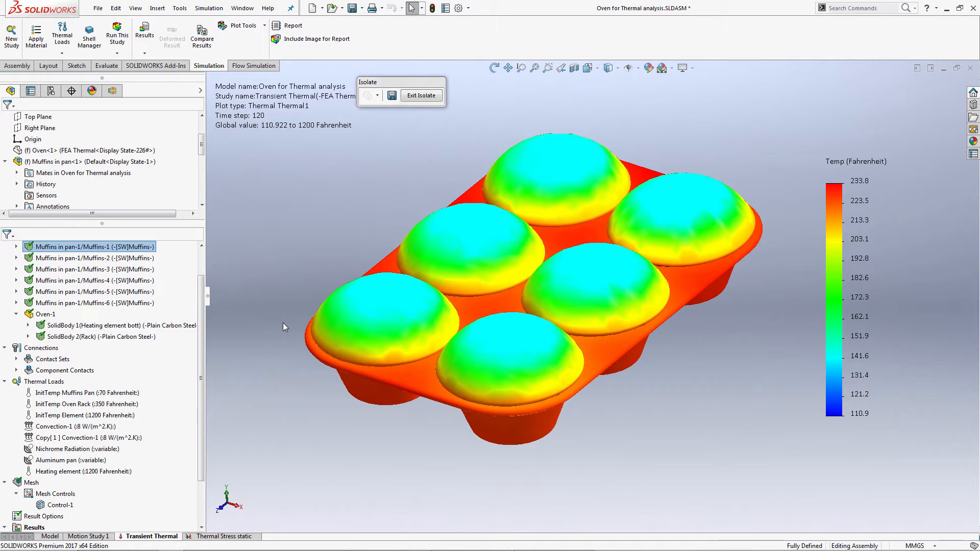
Show the Section Thermal1 temperature plot from a lower angle and move the minimum temperature label above the muffins.
{"action": "scroll", "coordinate": [200, 401], "scroll_direction": "down", "scroll_amount": 3}
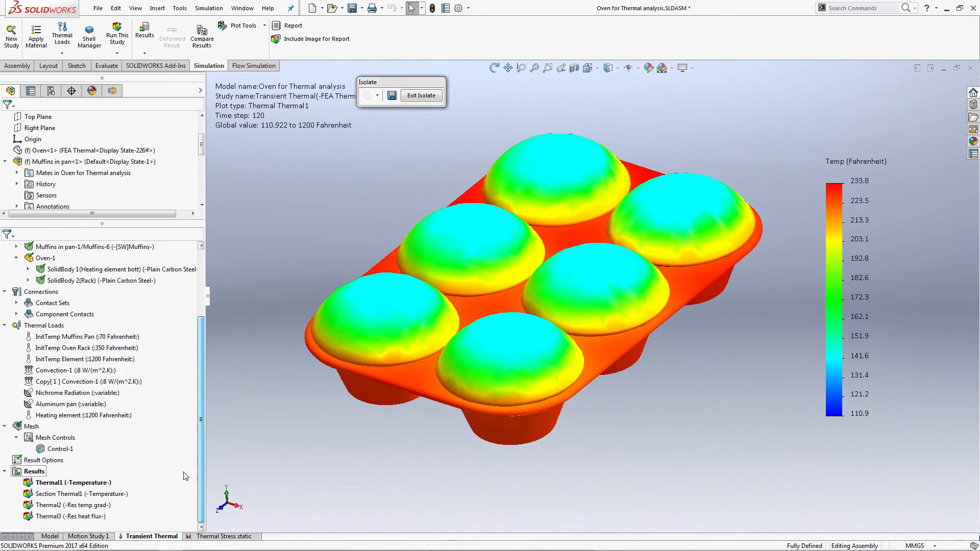
{"action": "left_click", "coordinate": [112, 494]}
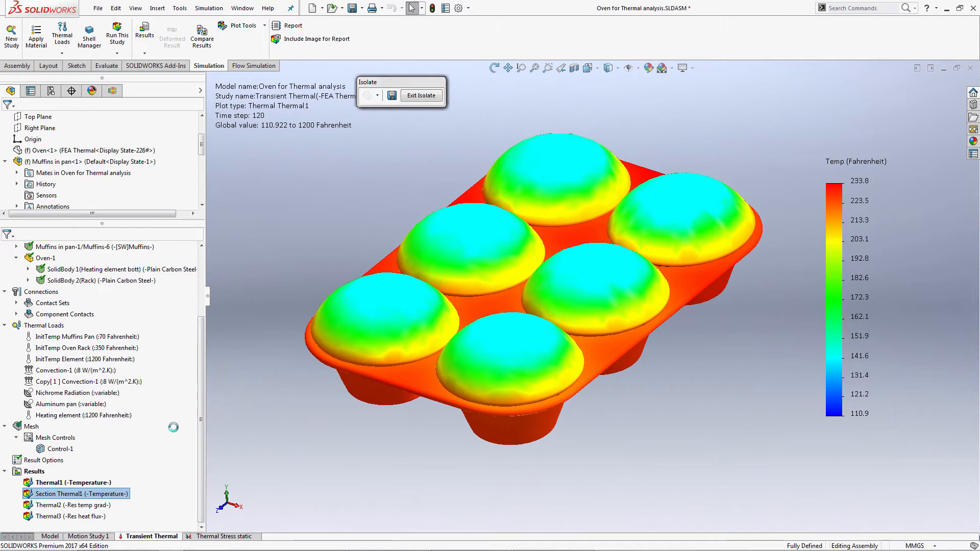
{"action": "double_click", "coordinate": [112, 494]}
{"action": "middle_click_drag", "start_coordinate": [463, 405], "coordinate": [485, 362]}
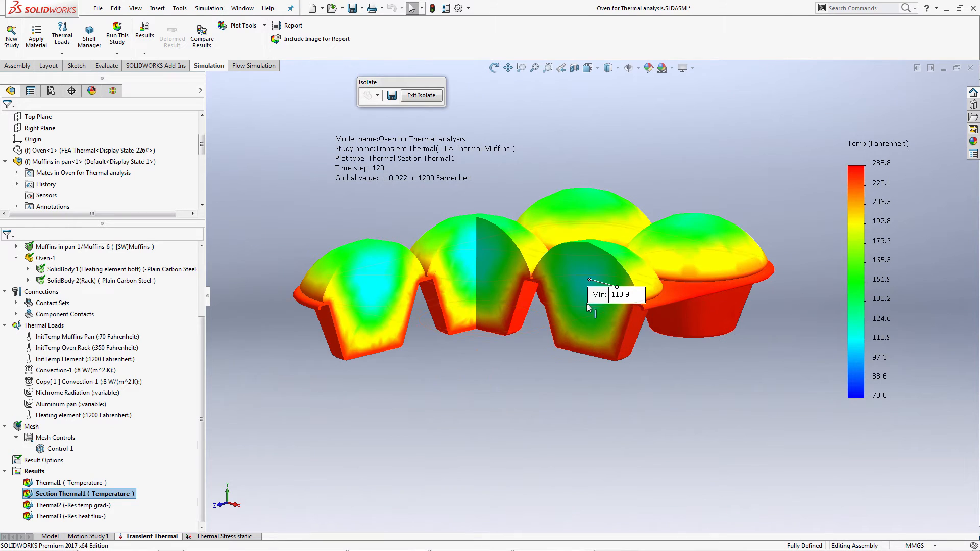
{"action": "left_click_drag", "start_coordinate": [597, 295], "coordinate": [646, 171]}
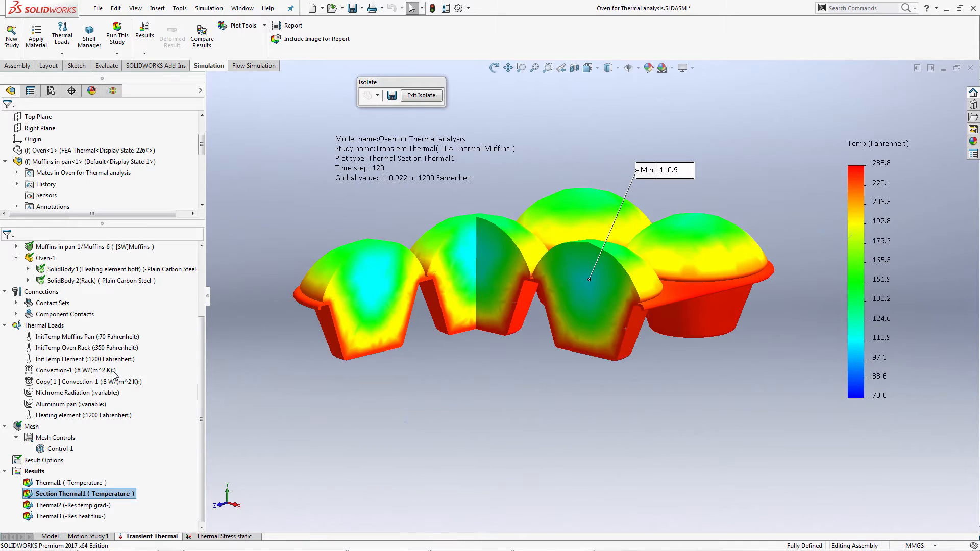
Try out a convection load on all exposed faces with a coefficient of 8 W/(m^2.K).
{"action": "mouse_move", "coordinate": [106, 370]}
{"action": "right_click", "coordinate": [50, 325]}
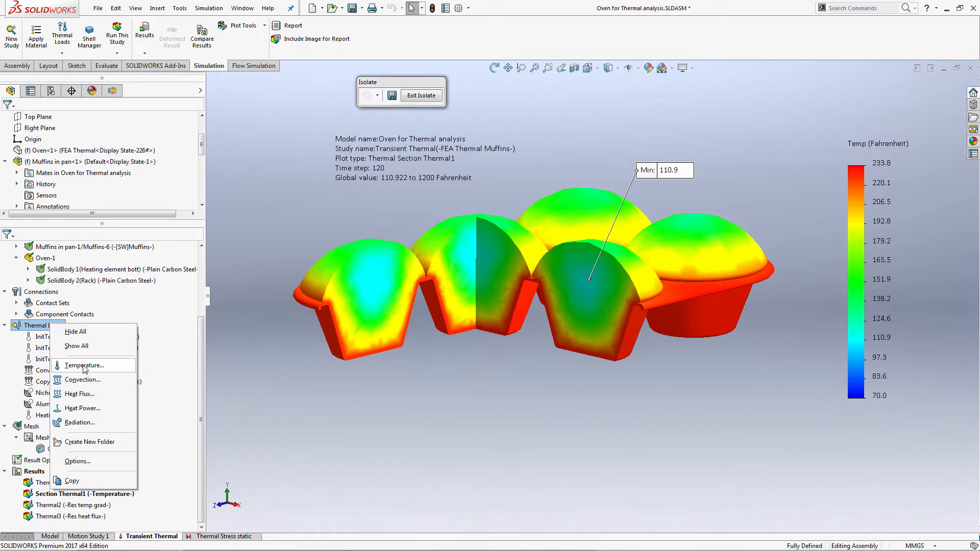
{"action": "left_click", "coordinate": [85, 380]}
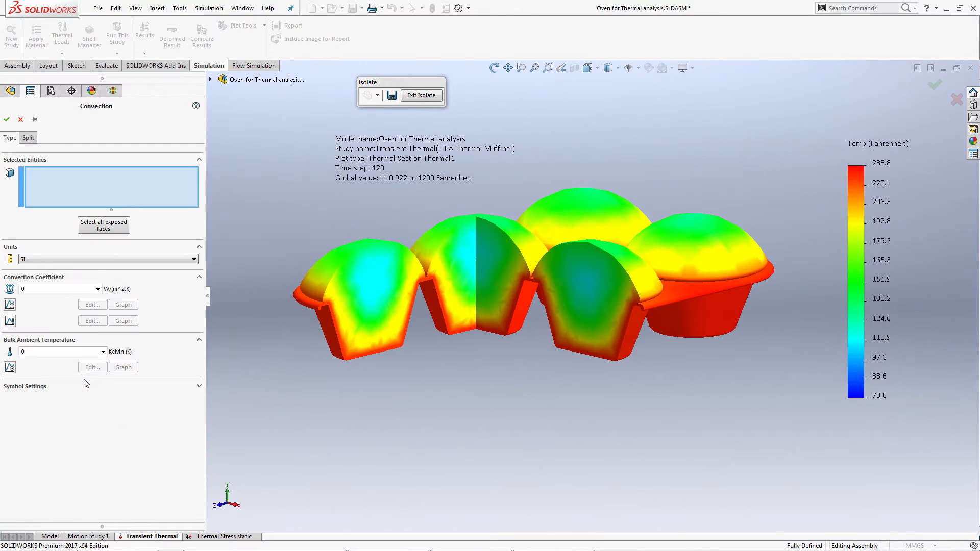
{"action": "left_click", "coordinate": [103, 225]}
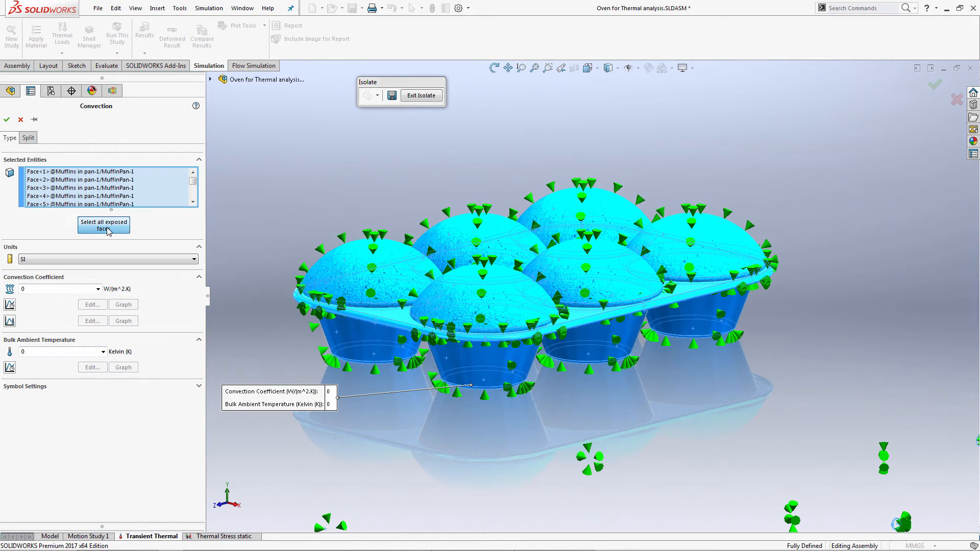
{"action": "left_click", "coordinate": [53, 289]}
{"action": "type", "text": "8"}
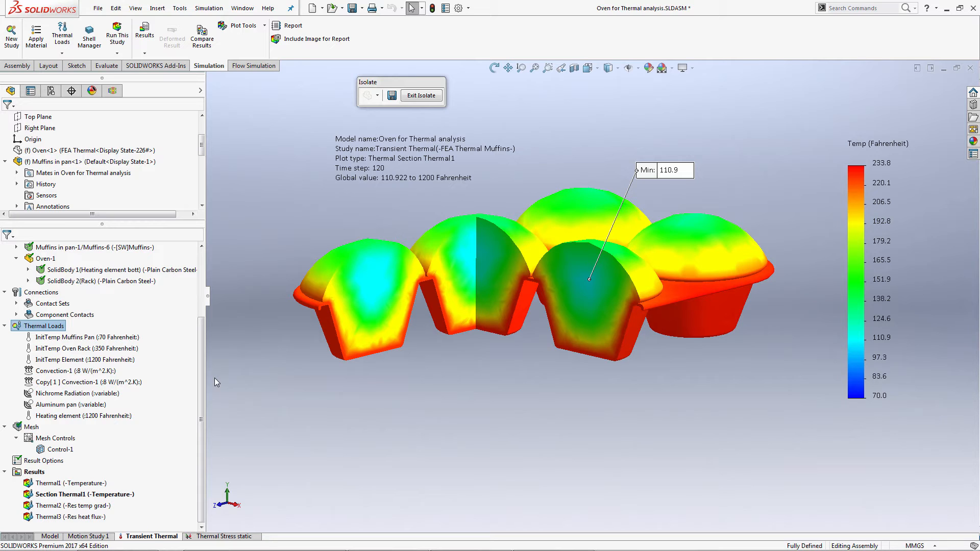
End the component isolation, activate the Default with Baked goods configuration, and fit the whole oven in view.
{"action": "left_click", "coordinate": [419, 96]}
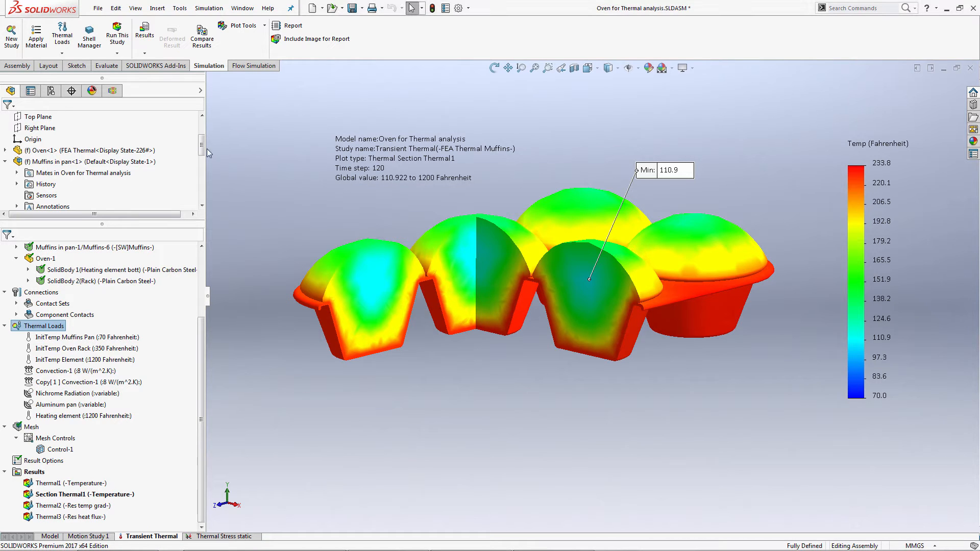
{"action": "left_click_drag", "start_coordinate": [202, 148], "coordinate": [205, 124]}
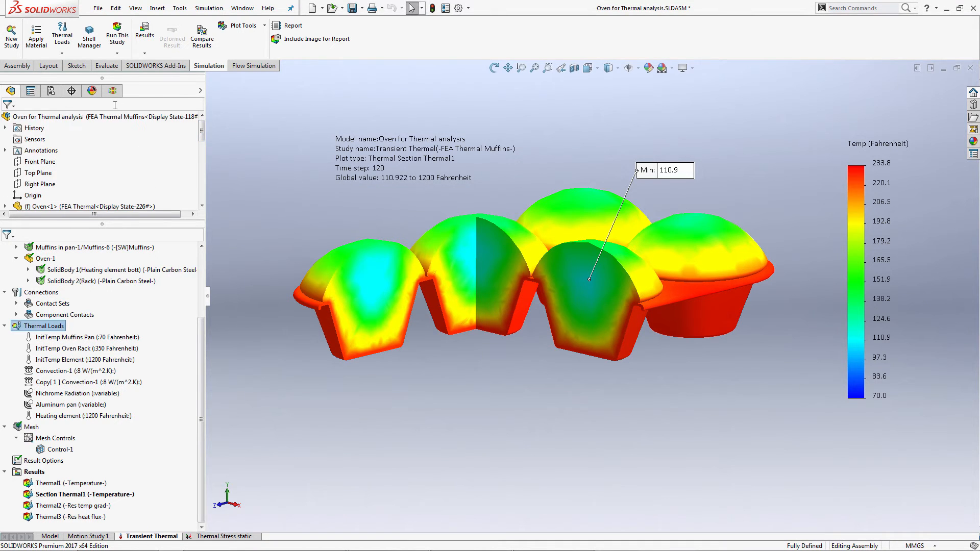
{"action": "left_click", "coordinate": [51, 90]}
{"action": "double_click", "coordinate": [136, 135]}
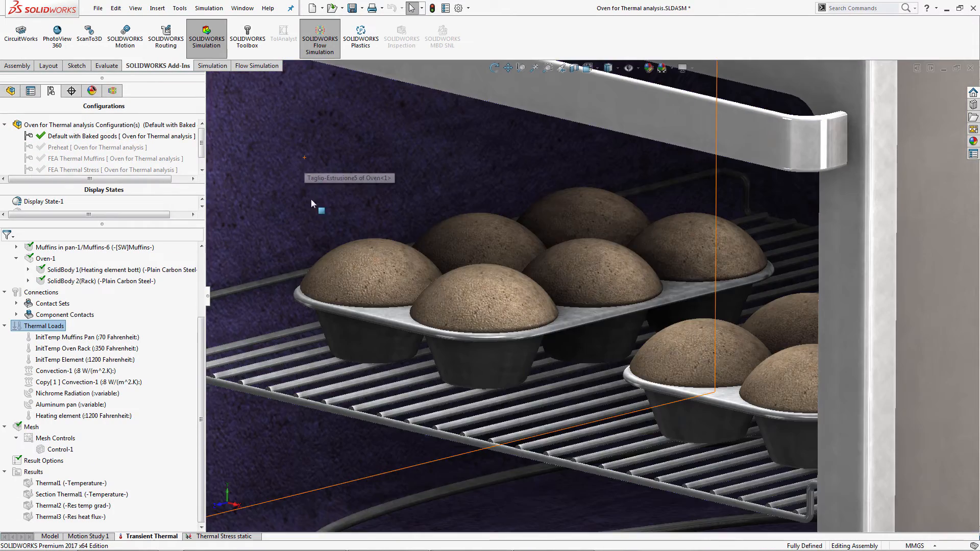
{"action": "key", "text": "f"}
{"action": "left_click", "coordinate": [294, 204]}
{"action": "middle_click_drag", "start_coordinate": [293, 205], "coordinate": [319, 202]}
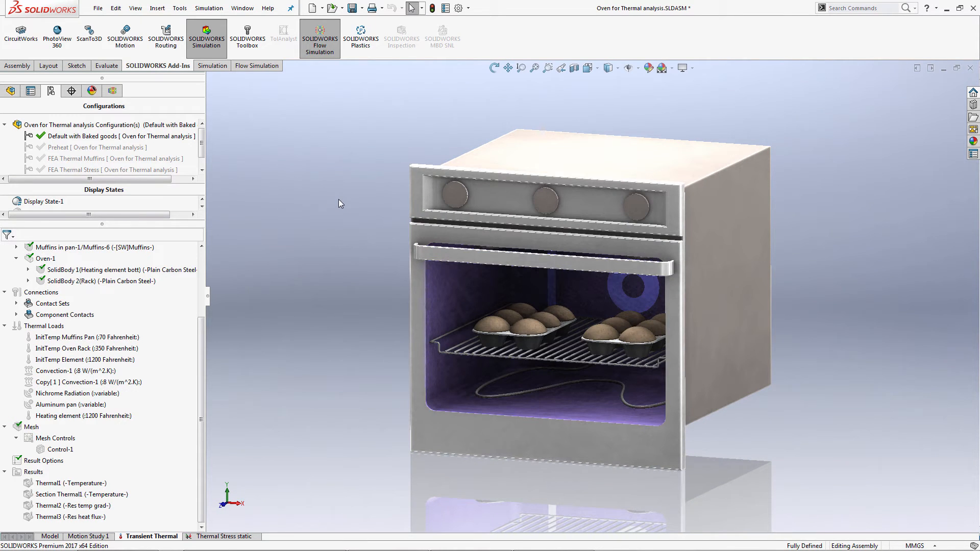
Return from the thermal study to the model and activate the Preheat flow simulation project.
{"action": "left_click", "coordinate": [50, 536]}
{"action": "scroll", "coordinate": [458, 306], "scroll_direction": "down", "scroll_amount": 1}
{"action": "scroll", "coordinate": [766, 370], "scroll_direction": "down", "scroll_amount": 1}
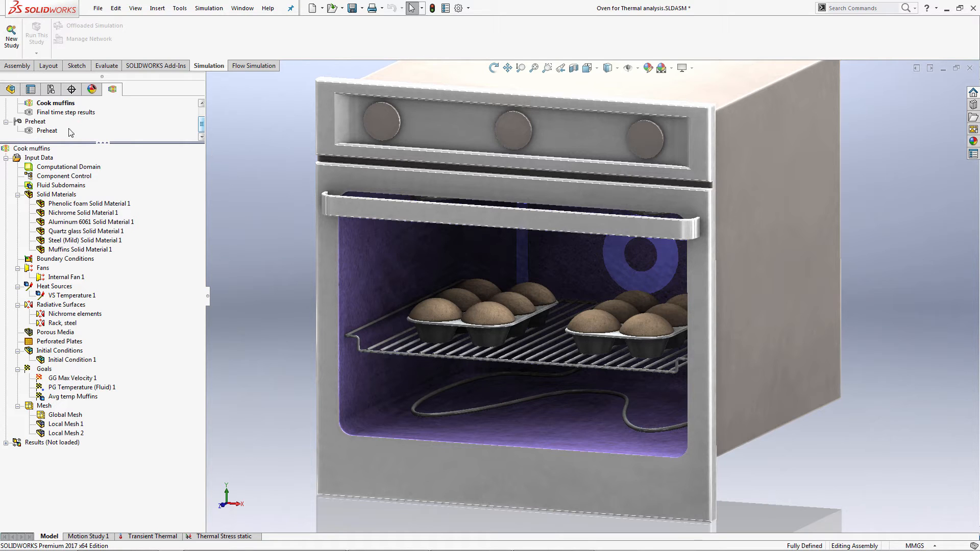
{"action": "right_click", "coordinate": [50, 132]}
{"action": "left_click", "coordinate": [64, 133]}
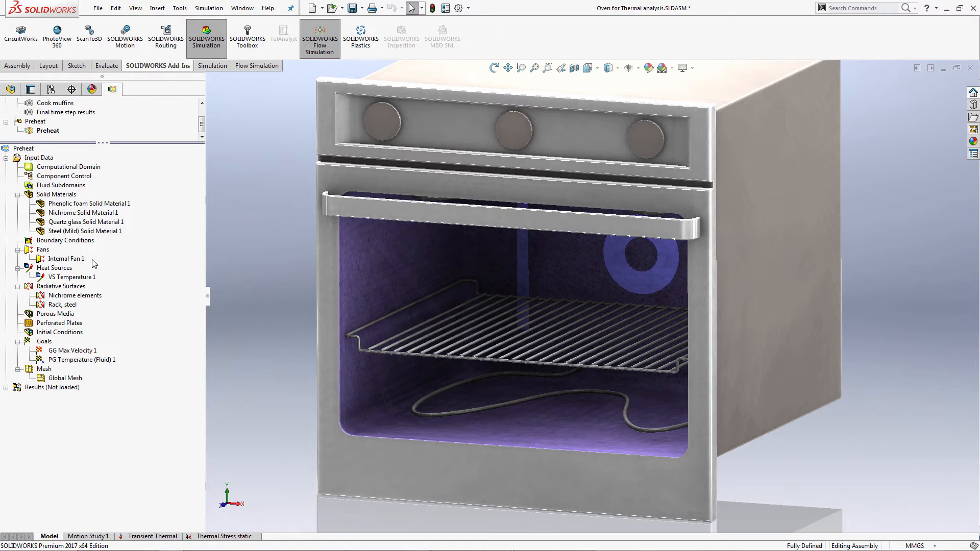
Highlight Internal Fan 1 on the oven, and inspect the VS Temperature 1 heat source's definition without changing it.
{"action": "left_click", "coordinate": [67, 259]}
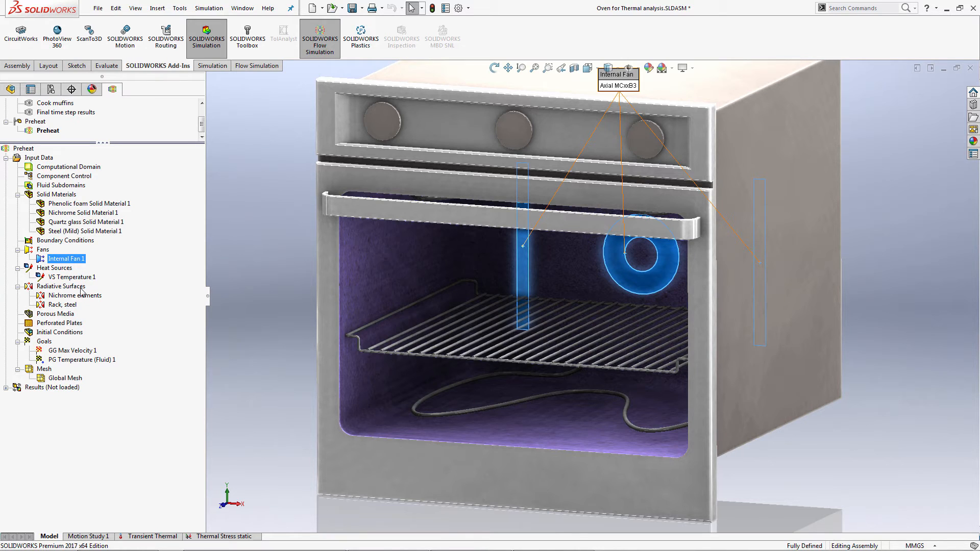
{"action": "left_click", "coordinate": [80, 278]}
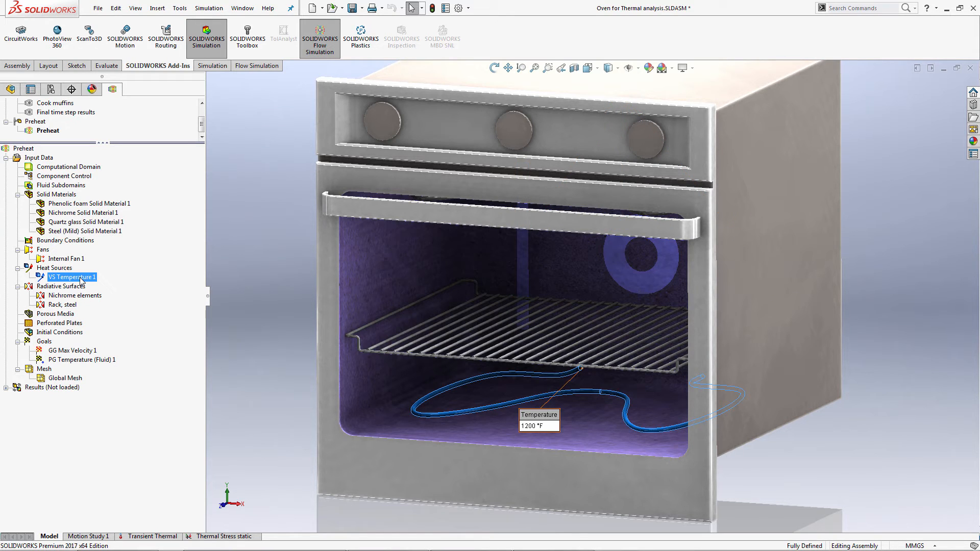
{"action": "right_click", "coordinate": [94, 278]}
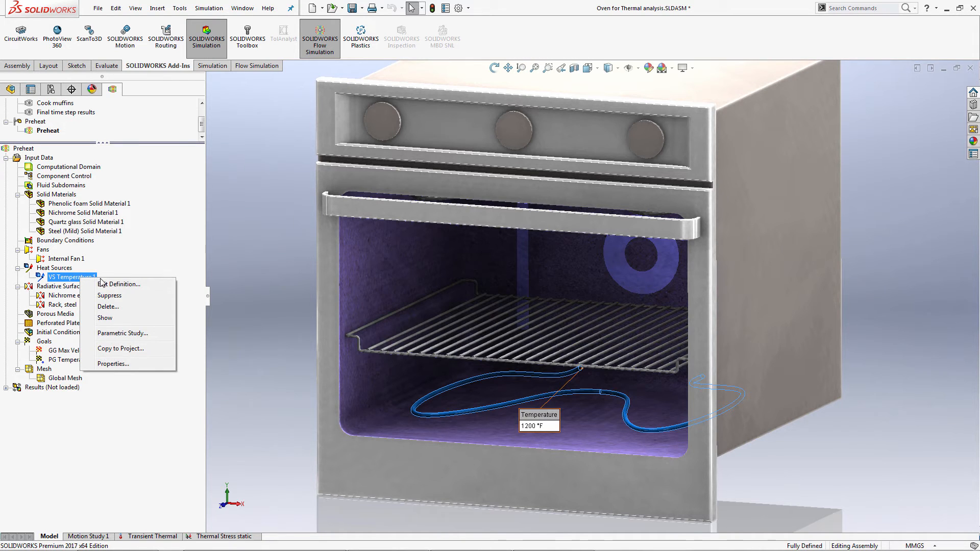
{"action": "left_click", "coordinate": [102, 284]}
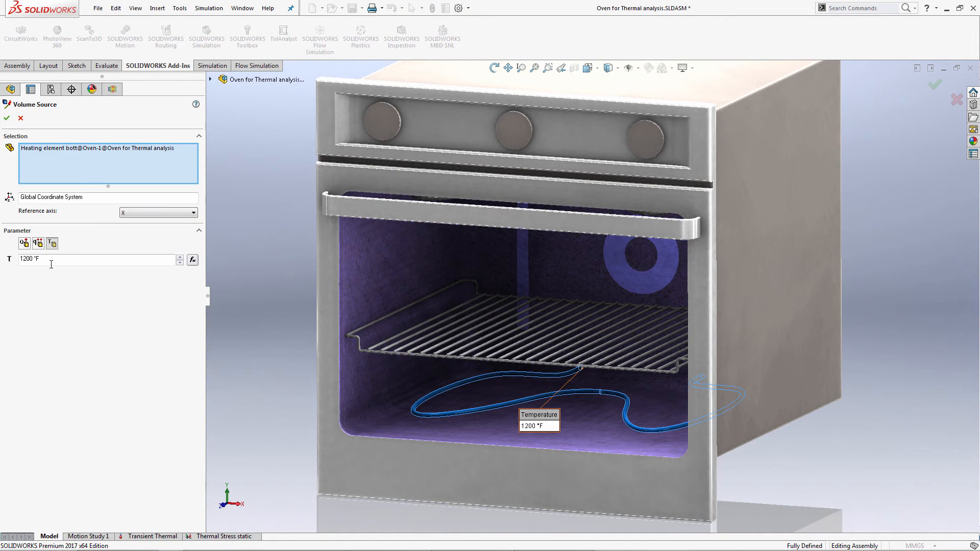
{"action": "left_click", "coordinate": [20, 117]}
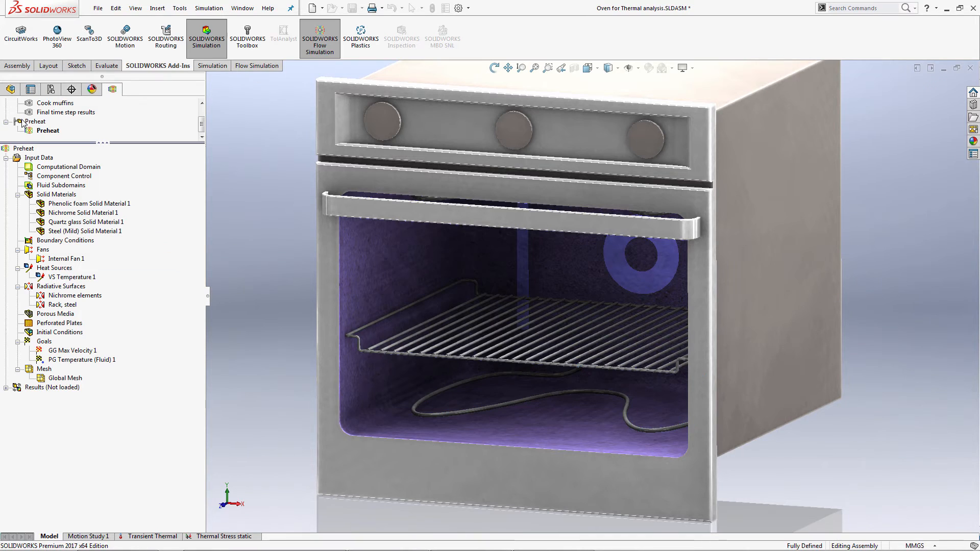
Highlight the PG Temperature (Fluid) 1 goal's point and view it close up from the front of the oven.
{"action": "left_click", "coordinate": [94, 360]}
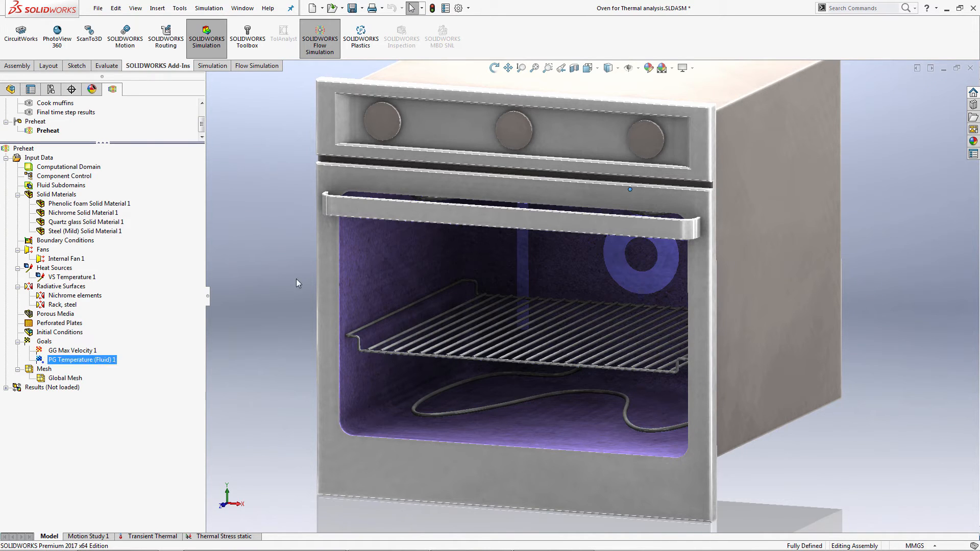
{"action": "middle_click_drag", "start_coordinate": [322, 261], "coordinate": [331, 241]}
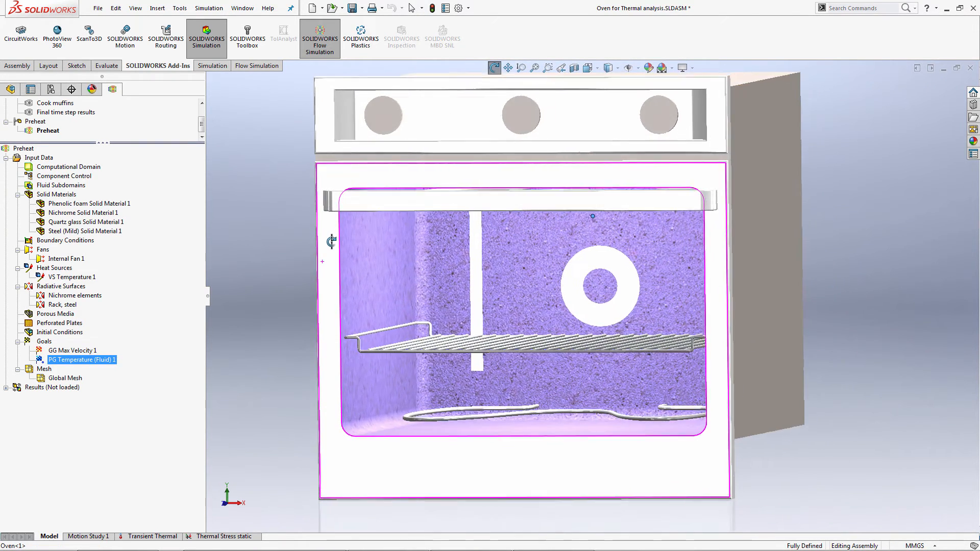
{"action": "scroll", "coordinate": [599, 224], "scroll_direction": "down", "scroll_amount": 3}
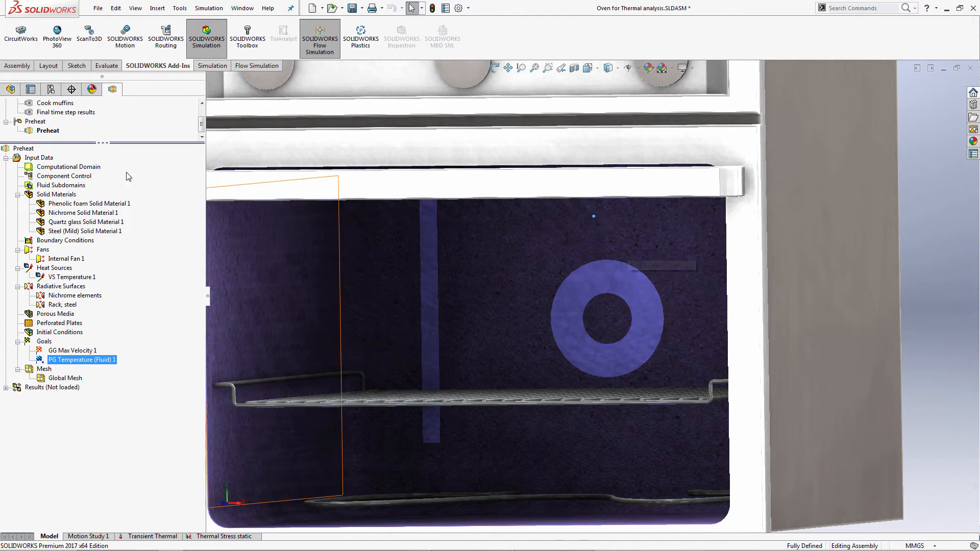
Review the finish conditions and goals criteria in the Preheat project's calculation control options.
{"action": "right_click", "coordinate": [45, 158]}
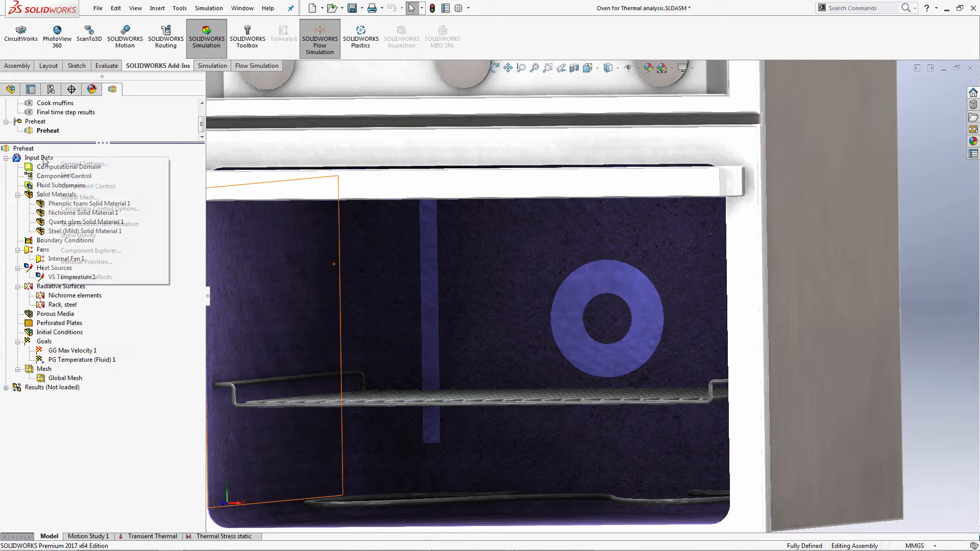
{"action": "left_click", "coordinate": [82, 209]}
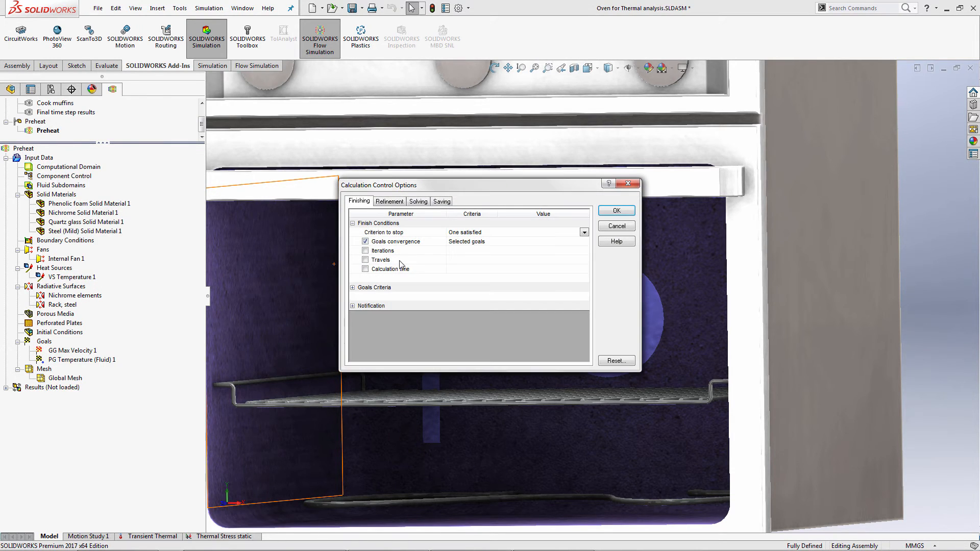
{"action": "left_click", "coordinate": [374, 287]}
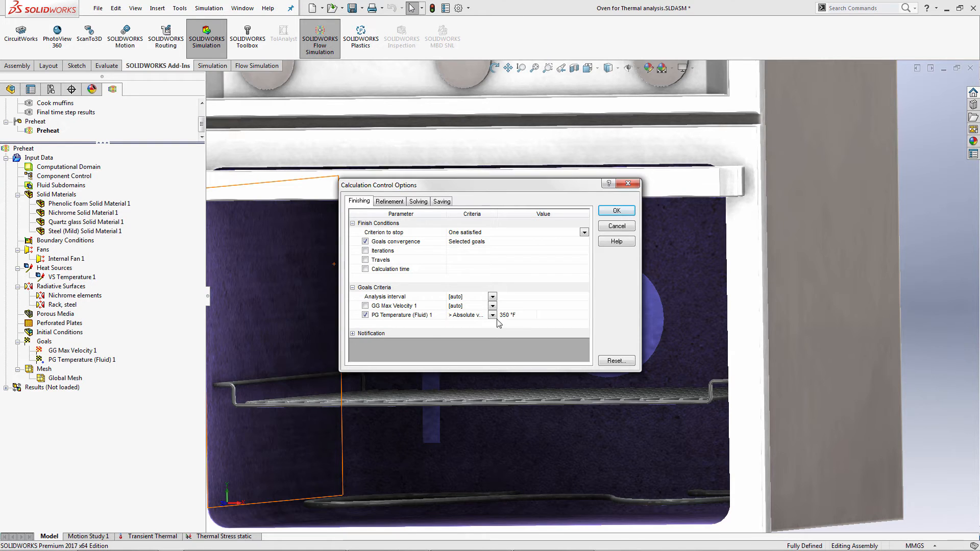
{"action": "left_click", "coordinate": [521, 316]}
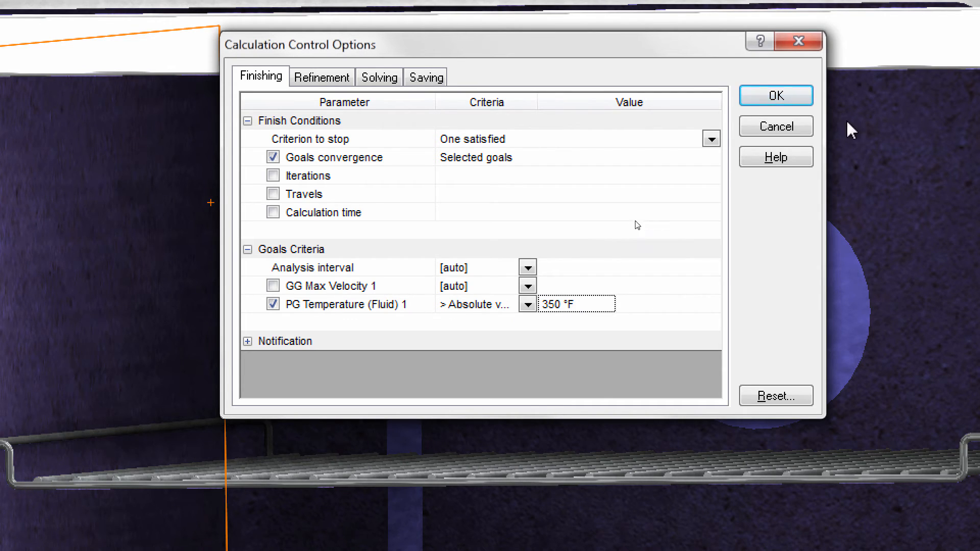
{"action": "left_click", "coordinate": [793, 119]}
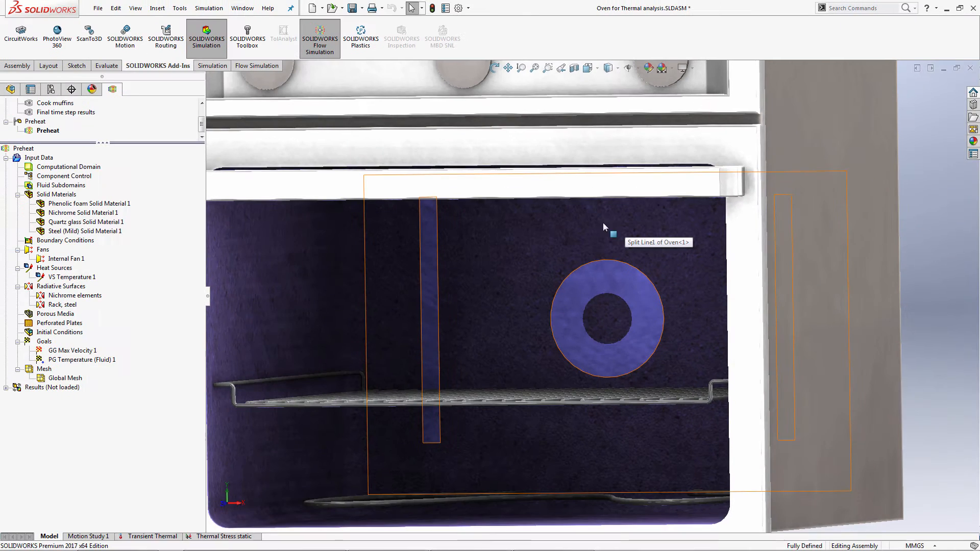
Fit the whole oven in view at an angle, load the Preheat project's results, and expand the results list.
{"action": "key", "text": "f"}
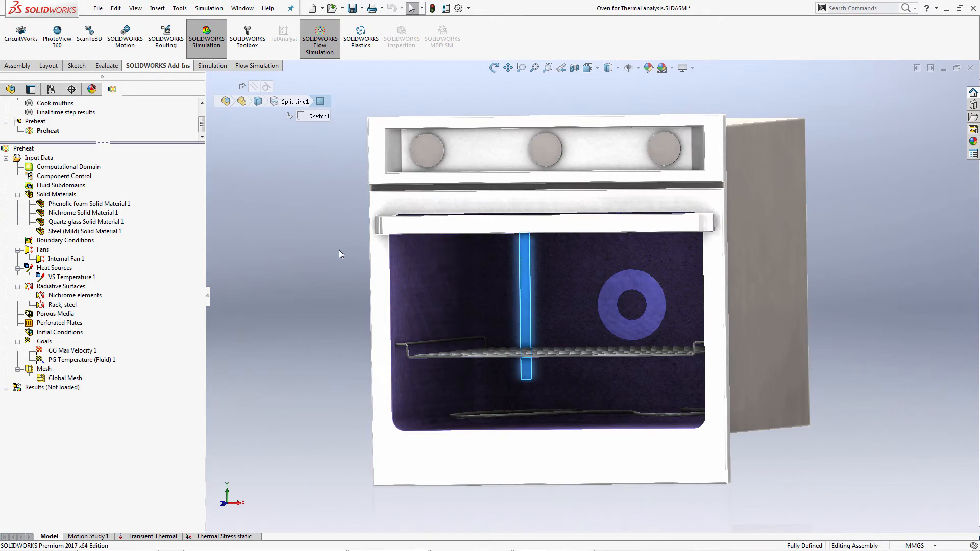
{"action": "mouse_move", "coordinate": [363, 258]}
{"action": "middle_mouse_down"}
{"action": "mouse_move", "coordinate": [324, 257]}
{"action": "mouse_move", "coordinate": [323, 272]}
{"action": "mouse_move", "coordinate": [346, 256]}
{"action": "mouse_move", "coordinate": [325, 262]}
{"action": "middle_mouse_up"}
{"action": "left_click", "coordinate": [258, 66]}
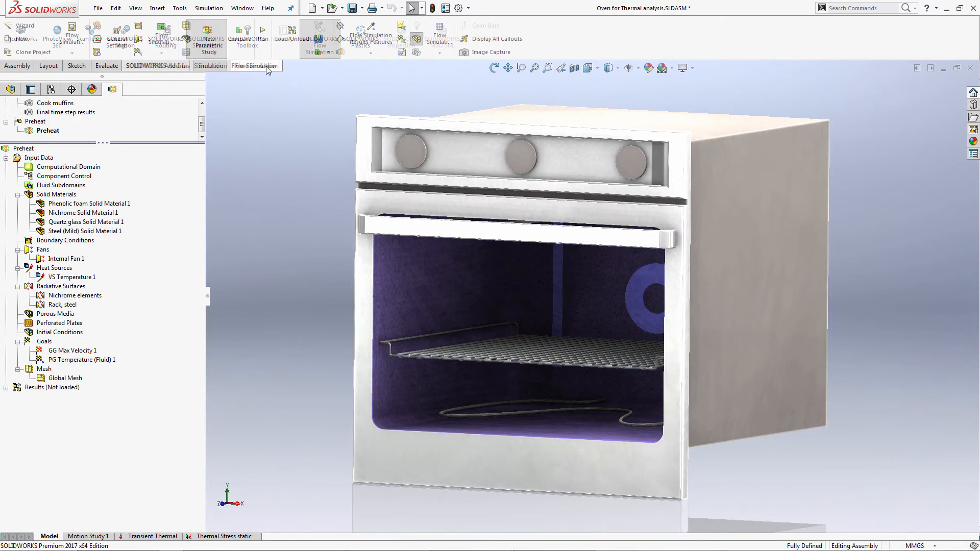
{"action": "left_click", "coordinate": [292, 35]}
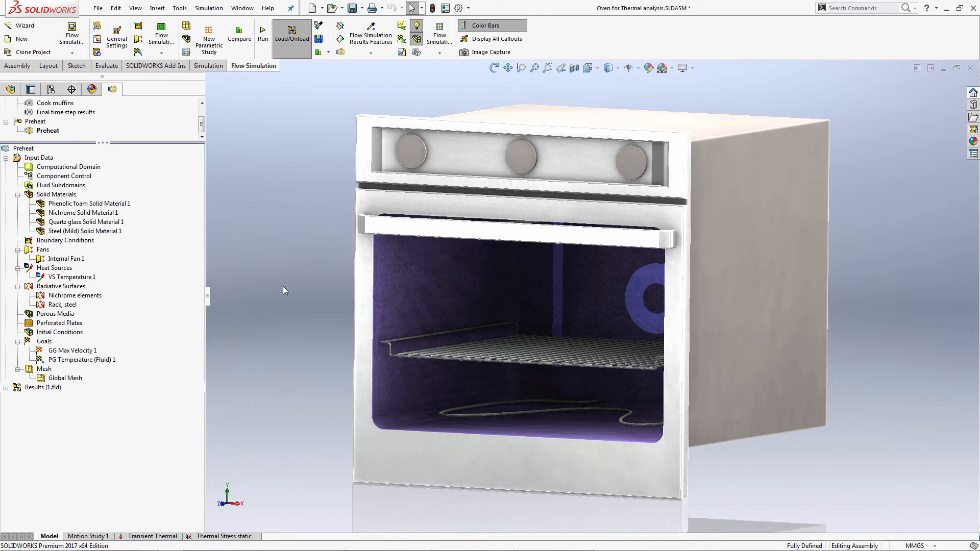
{"action": "left_click", "coordinate": [5, 388]}
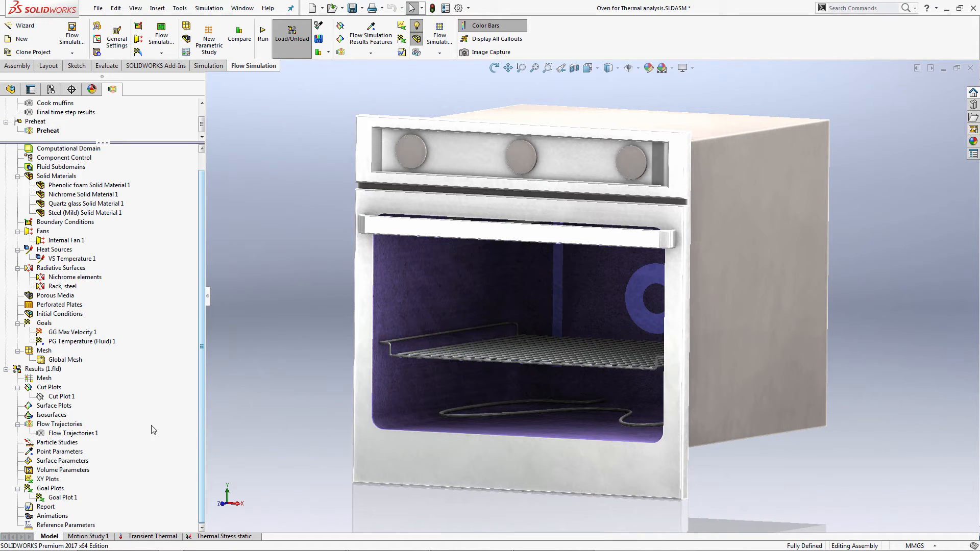
Show Goal Plot 1 as an enlarged history graph of PG Temperature (Fluid) 1, examine the curve's end, and close the plot.
{"action": "right_click", "coordinate": [71, 497]}
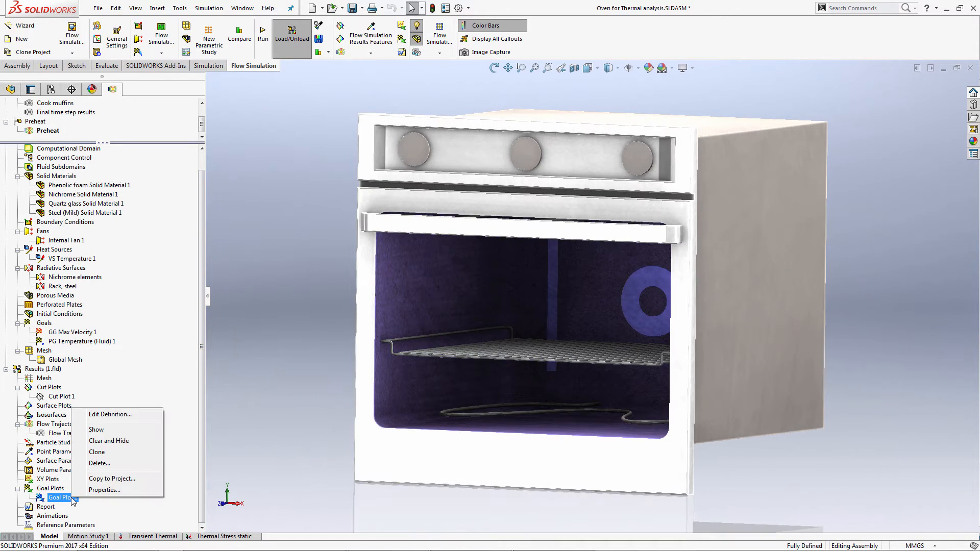
{"action": "left_click", "coordinate": [110, 414]}
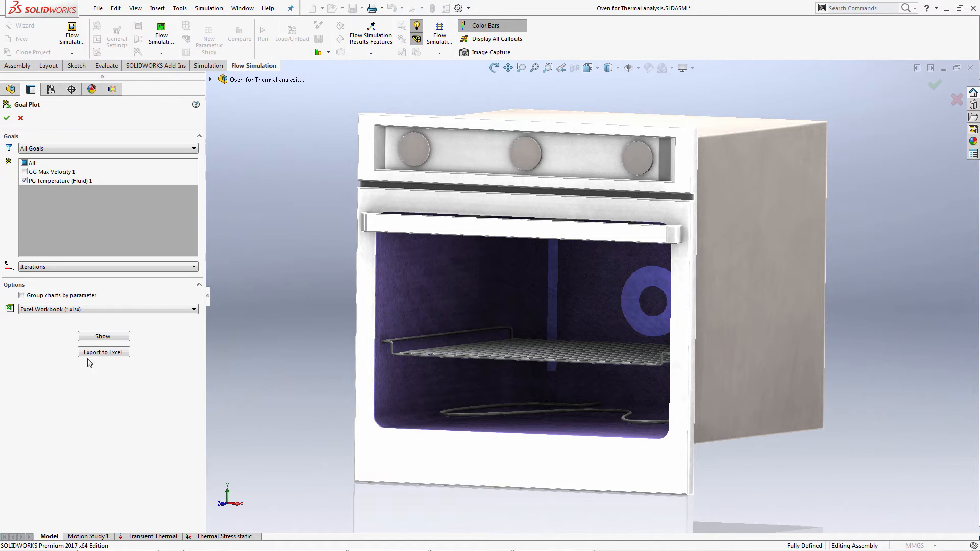
{"action": "left_click", "coordinate": [103, 336]}
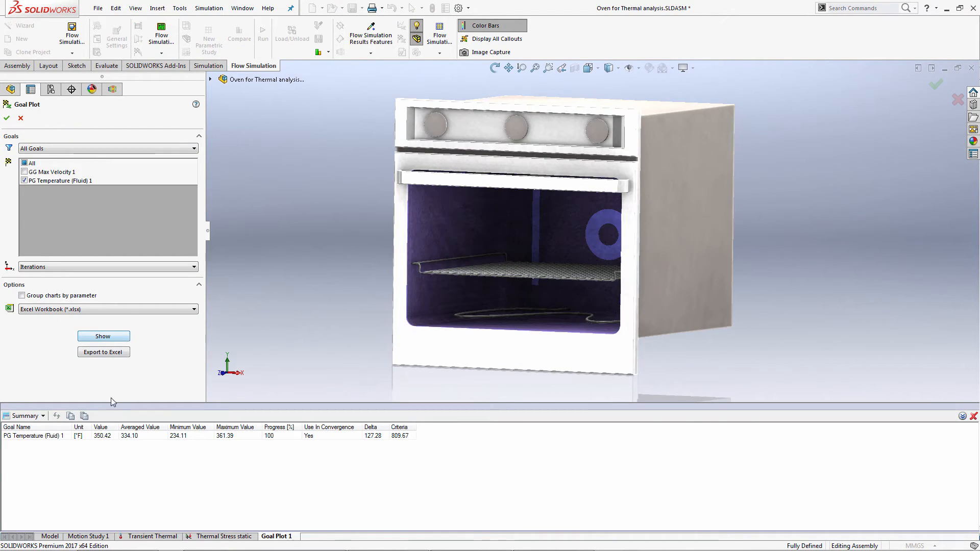
{"action": "left_click", "coordinate": [43, 416]}
{"action": "left_click", "coordinate": [34, 440]}
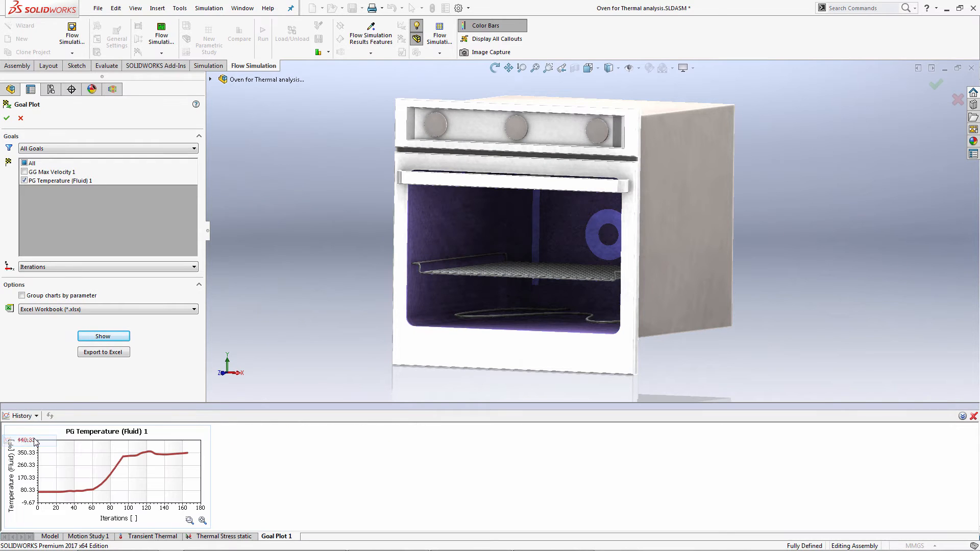
{"action": "left_click_drag", "start_coordinate": [136, 405], "coordinate": [179, 218]}
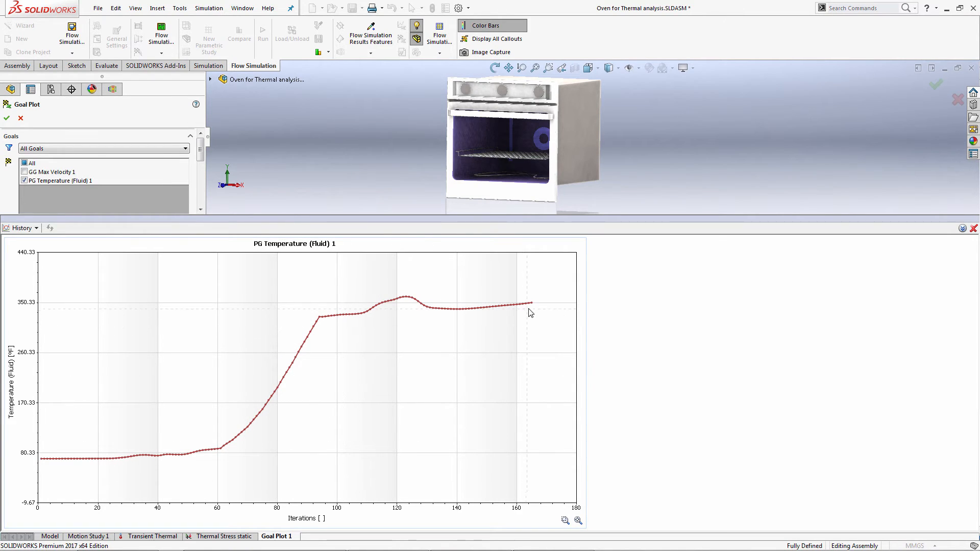
{"action": "mouse_move", "coordinate": [532, 304]}
{"action": "left_click", "coordinate": [973, 228]}
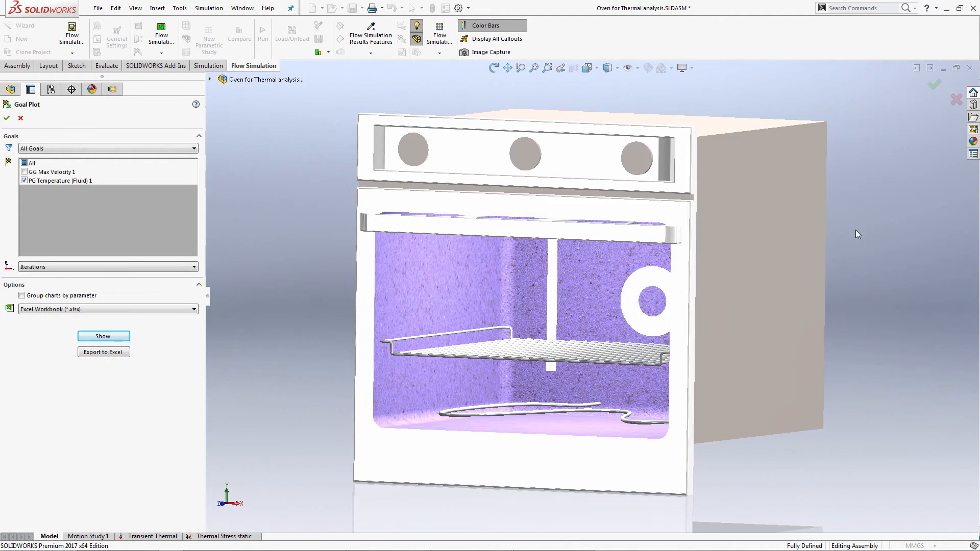
{"action": "left_click", "coordinate": [7, 118]}
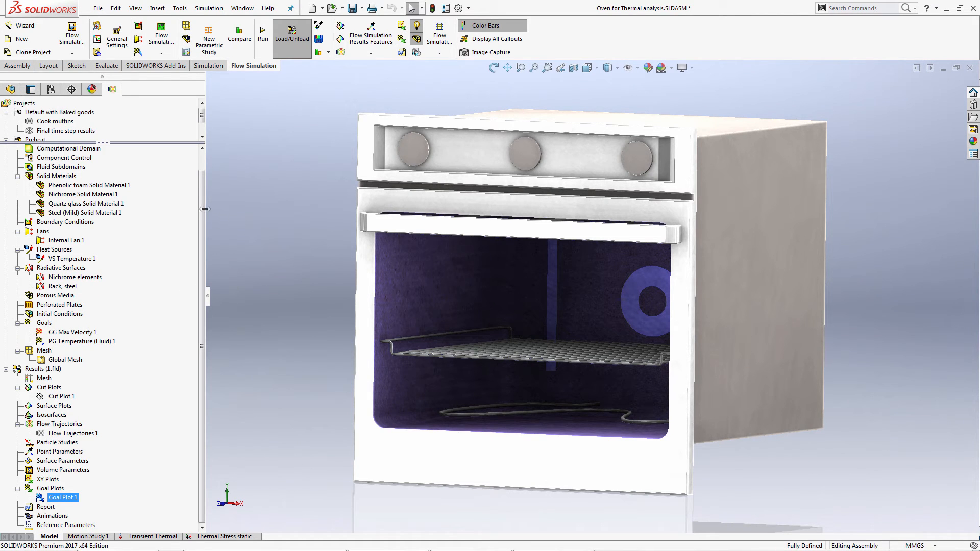
Activate the Cook muffins flow simulation project under the Default with Baked goods configuration.
{"action": "left_click_drag", "start_coordinate": [203, 207], "coordinate": [205, 189]}
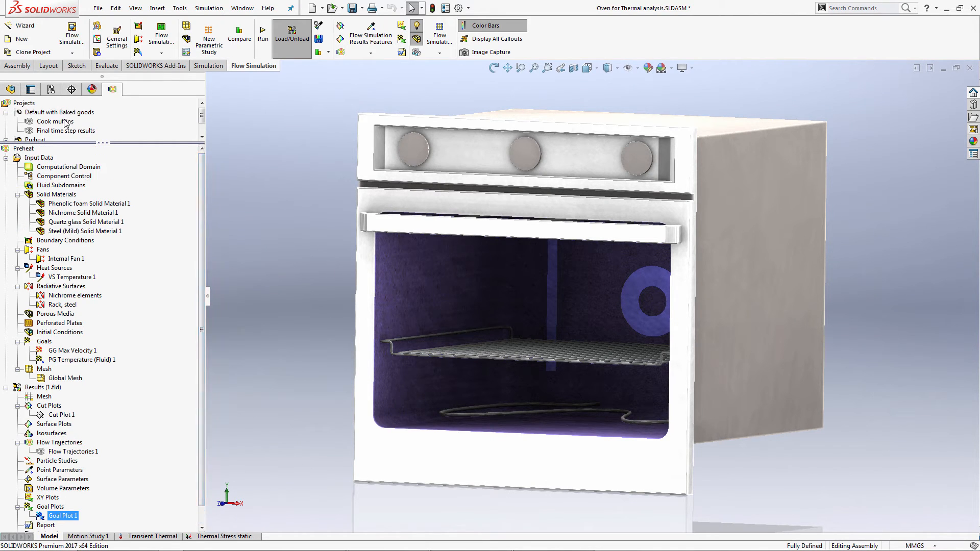
{"action": "right_click", "coordinate": [62, 122]}
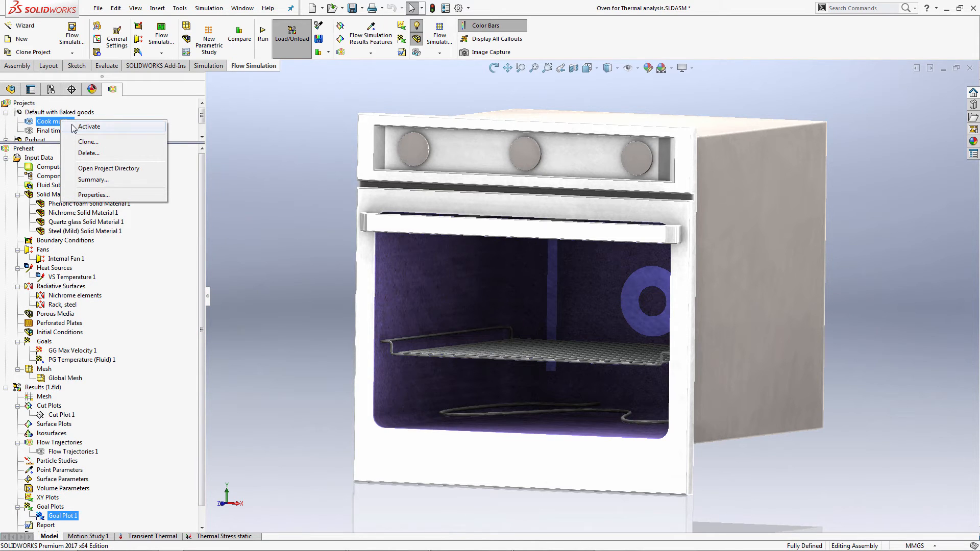
{"action": "left_click", "coordinate": [81, 127]}
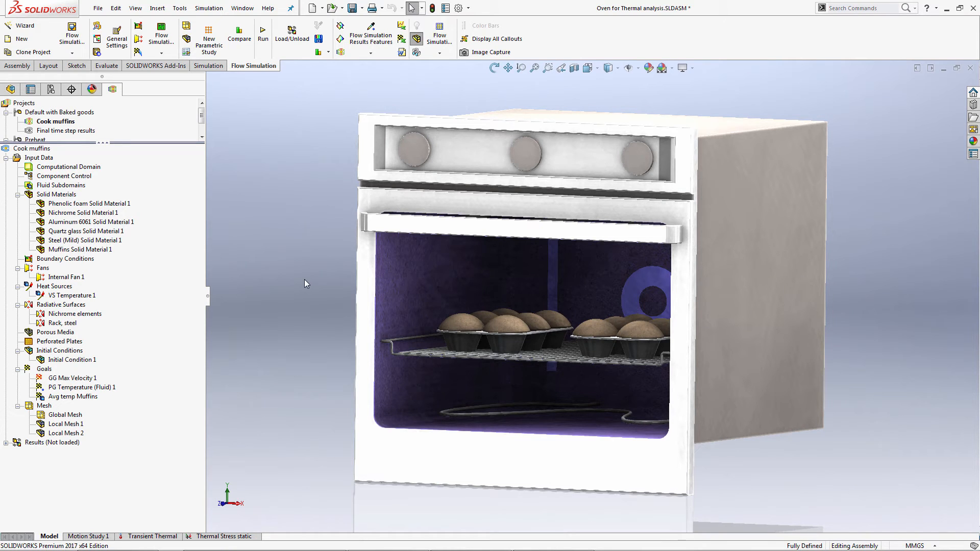
Inspect the heat conduction, radiation and gravity details in the Cook muffins project's general settings.
{"action": "right_click", "coordinate": [39, 158]}
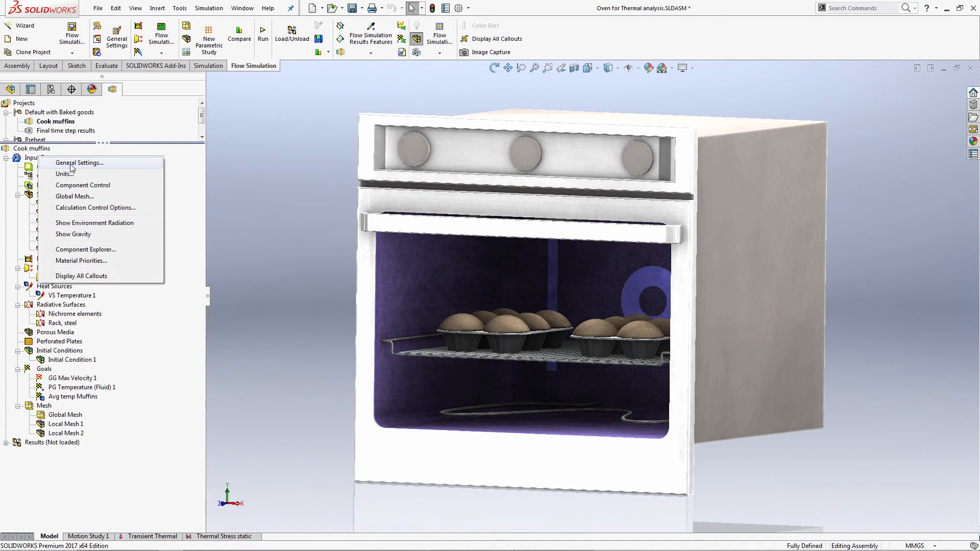
{"action": "left_click", "coordinate": [70, 162]}
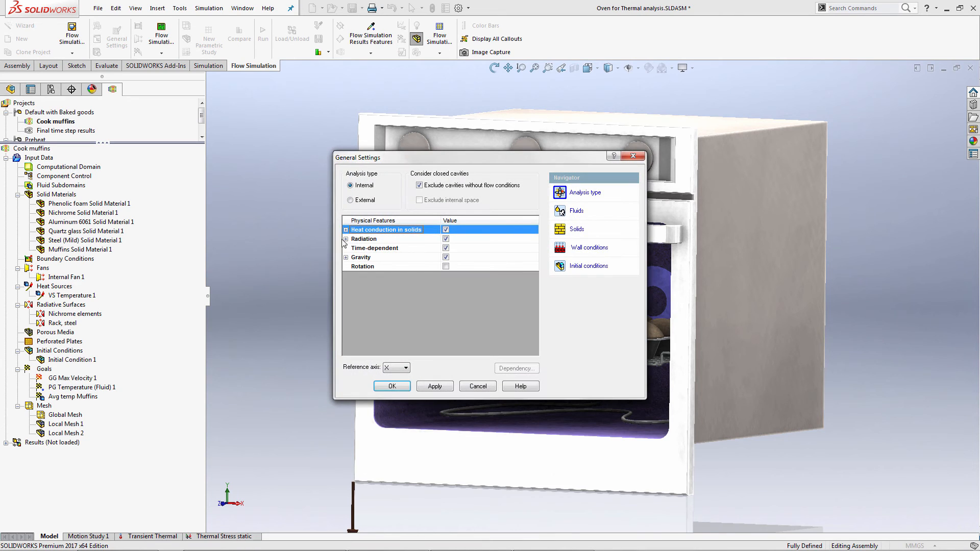
{"action": "left_click", "coordinate": [346, 231]}
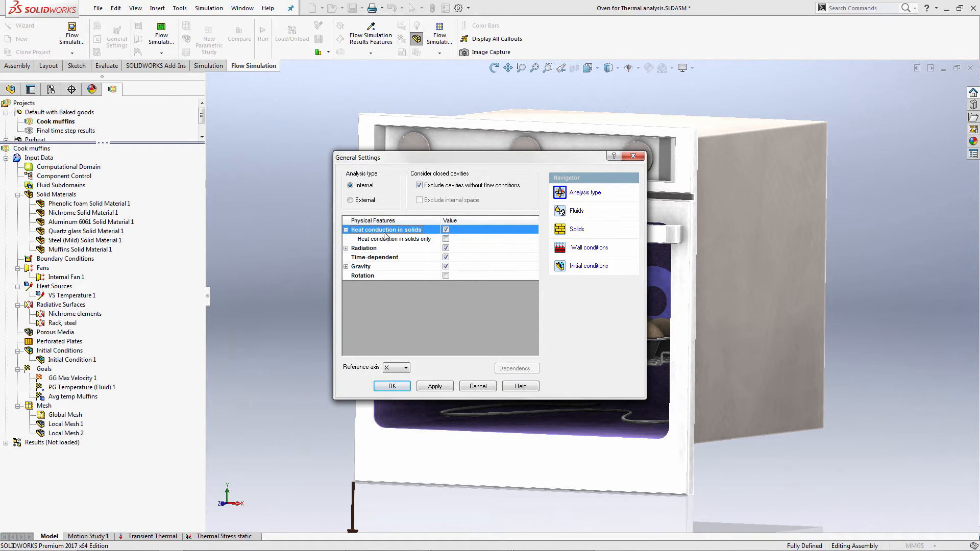
{"action": "left_click", "coordinate": [346, 248]}
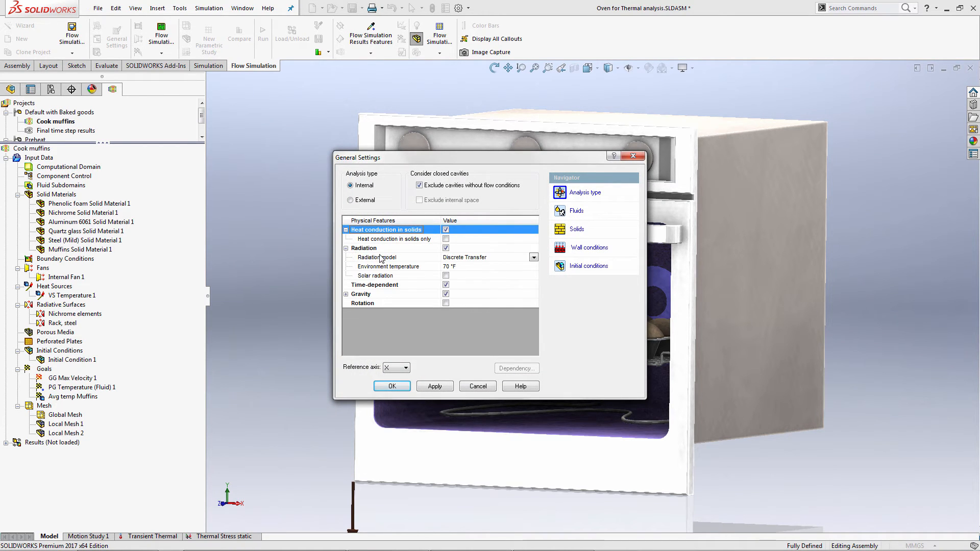
{"action": "left_click", "coordinate": [346, 294]}
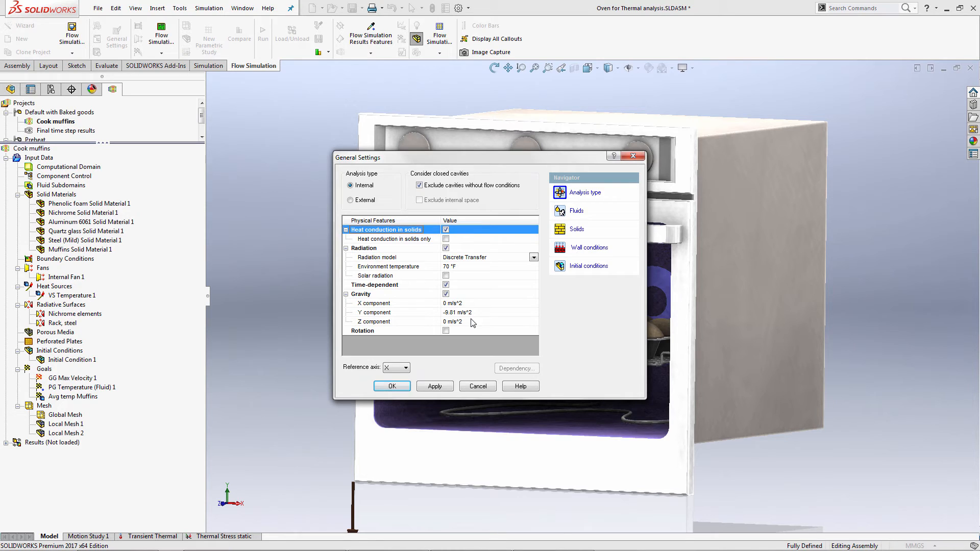
Check which project supplies the transferred initial conditions, leave that source unchanged, and close the general settings.
{"action": "left_click", "coordinate": [579, 269]}
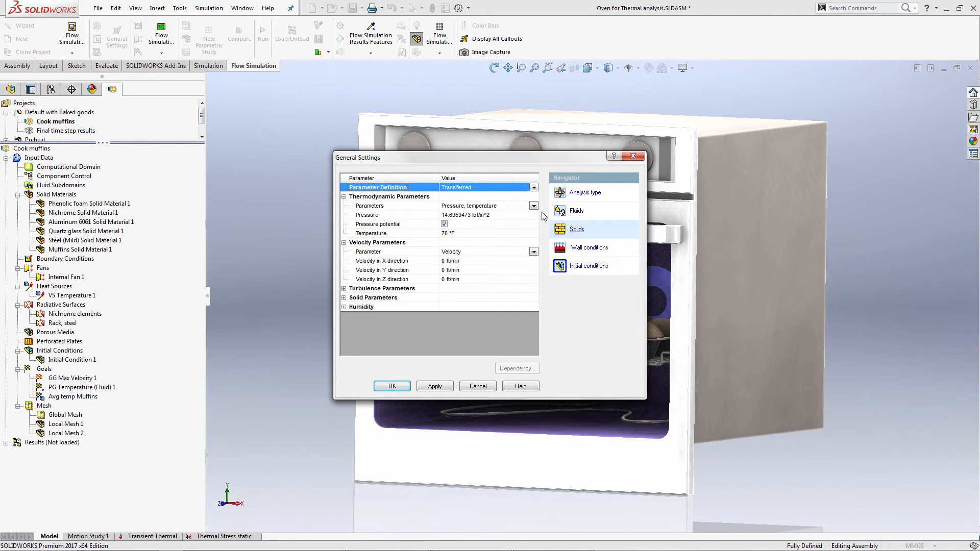
{"action": "left_click", "coordinate": [533, 188]}
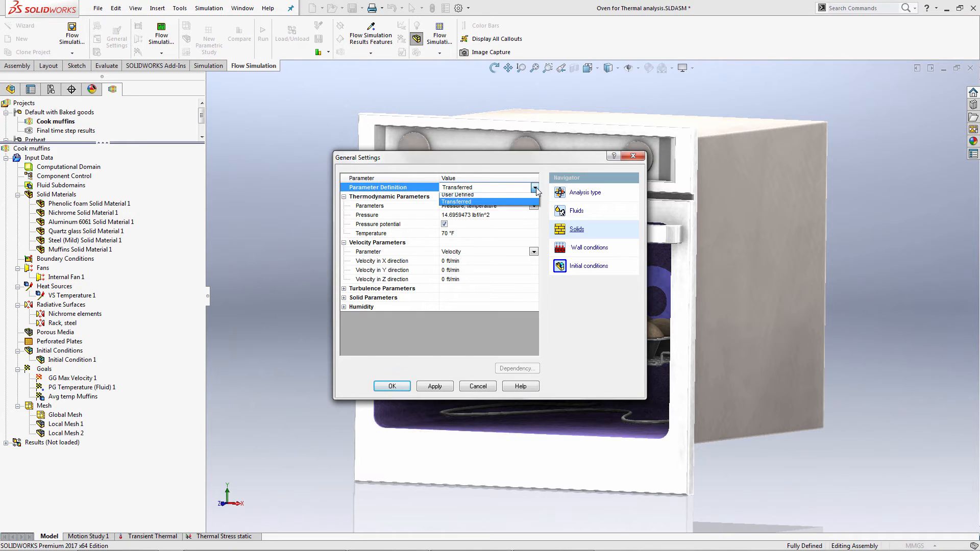
{"action": "left_click", "coordinate": [525, 205]}
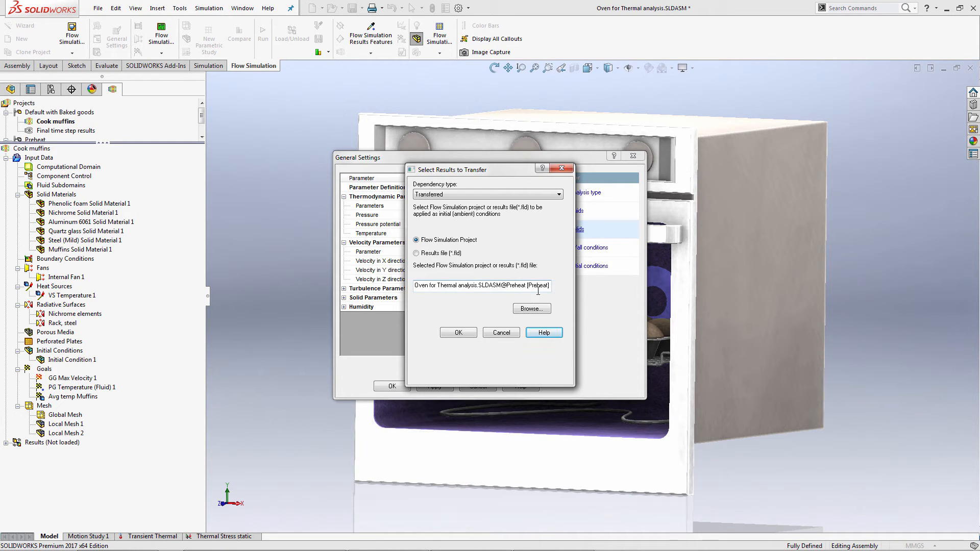
{"action": "left_click", "coordinate": [507, 333]}
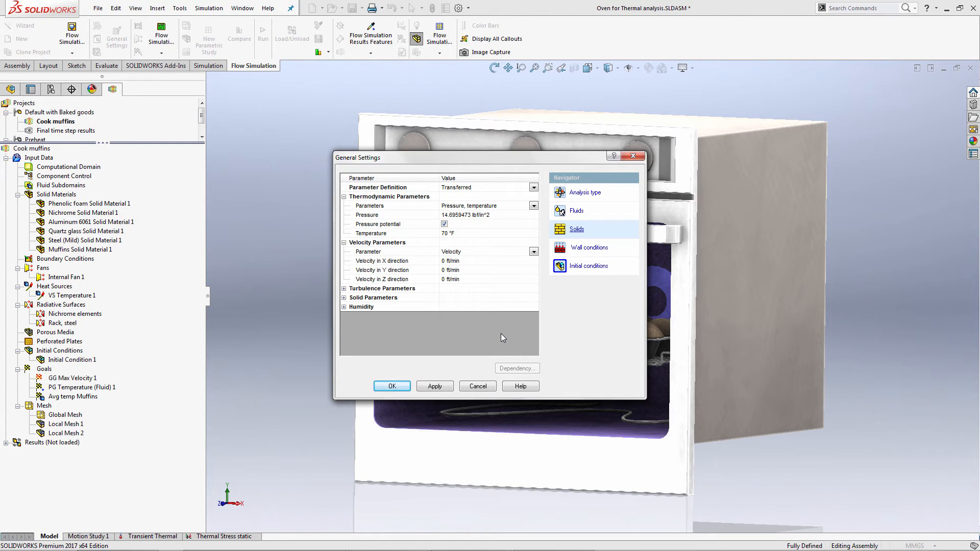
{"action": "left_click", "coordinate": [392, 387]}
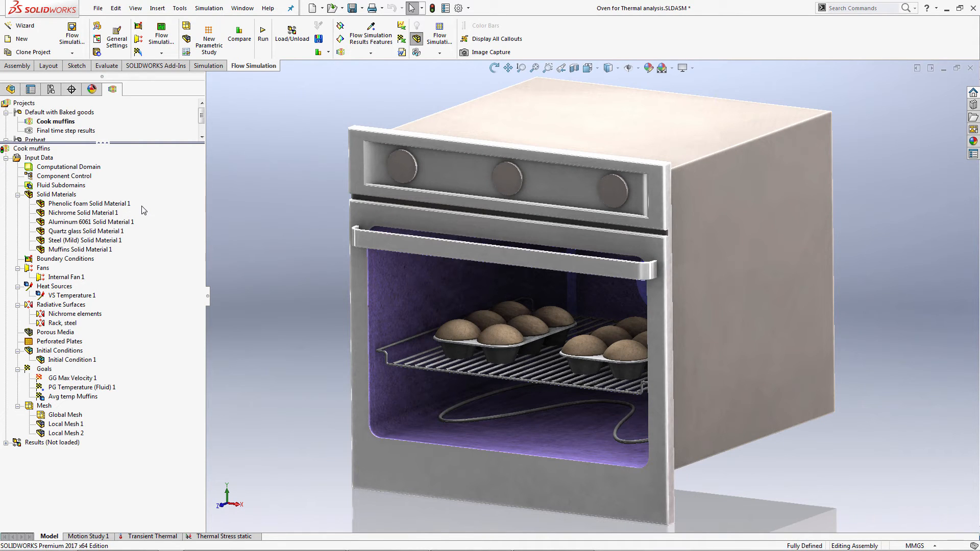
Highlight the components of each solid material in turn, from phenolic foam through nichrome, aluminum 6061, quartz glass and mild steel to muffins.
{"action": "left_click", "coordinate": [115, 206]}
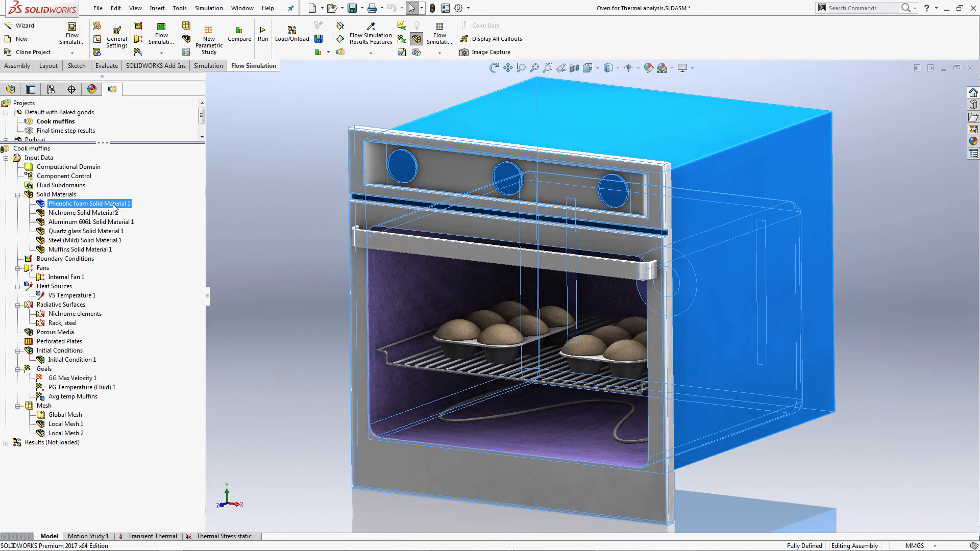
{"action": "left_click", "coordinate": [101, 214]}
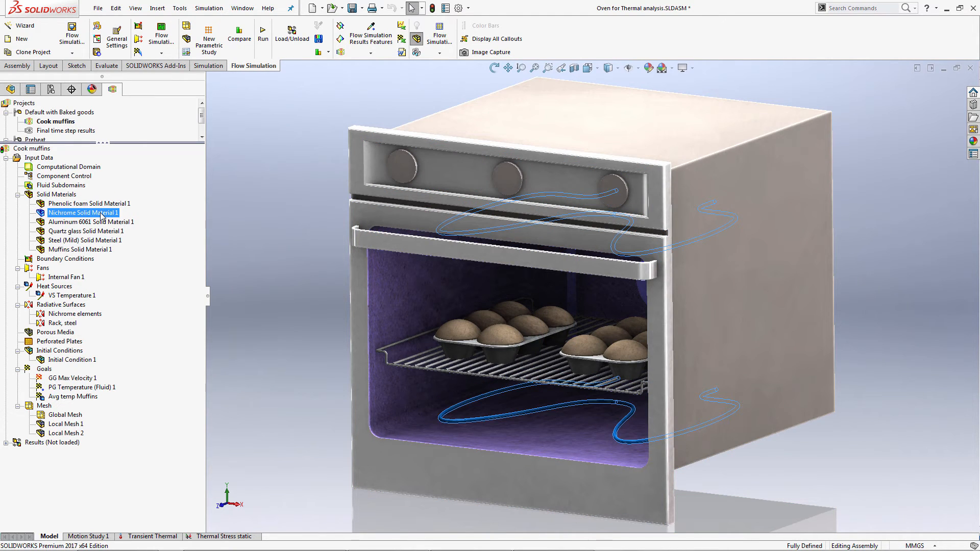
{"action": "left_click", "coordinate": [90, 224]}
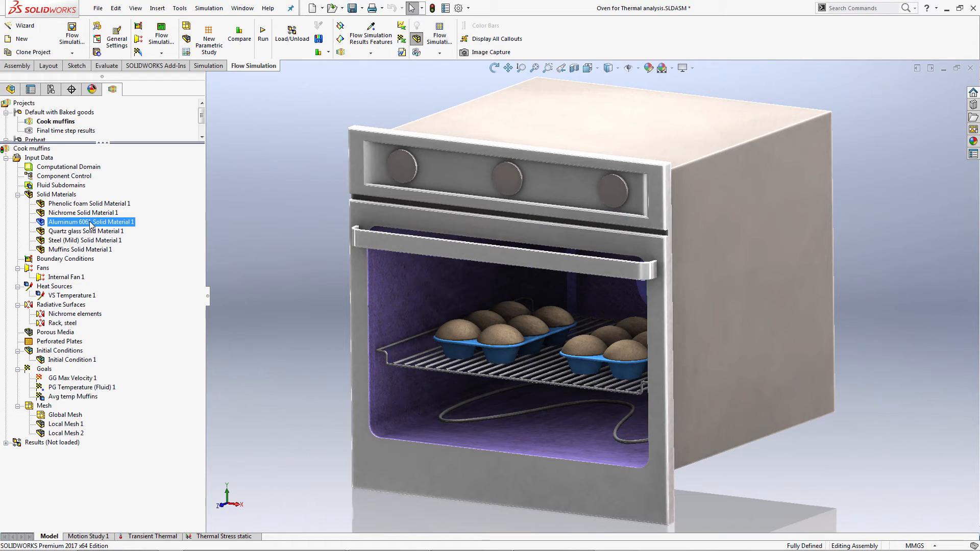
{"action": "left_click", "coordinate": [88, 232]}
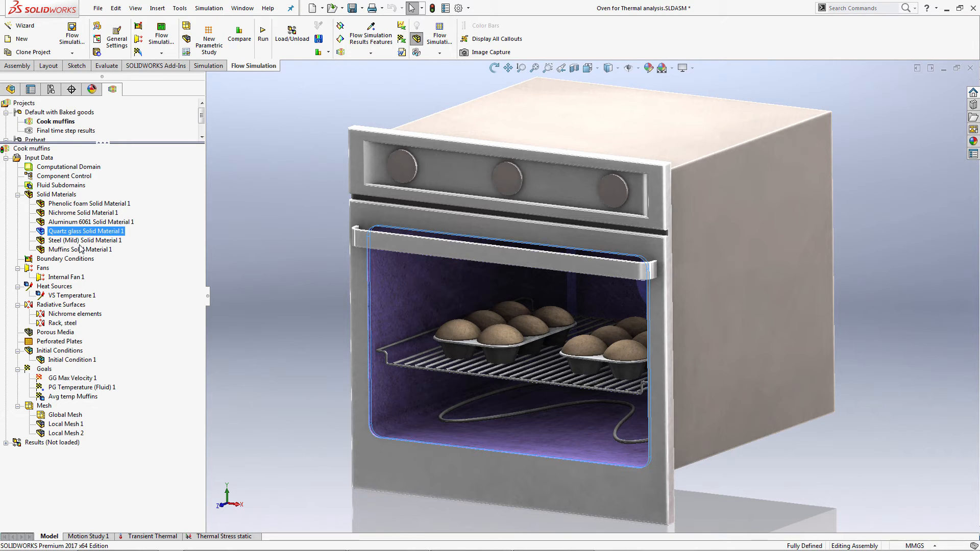
{"action": "left_click", "coordinate": [81, 240]}
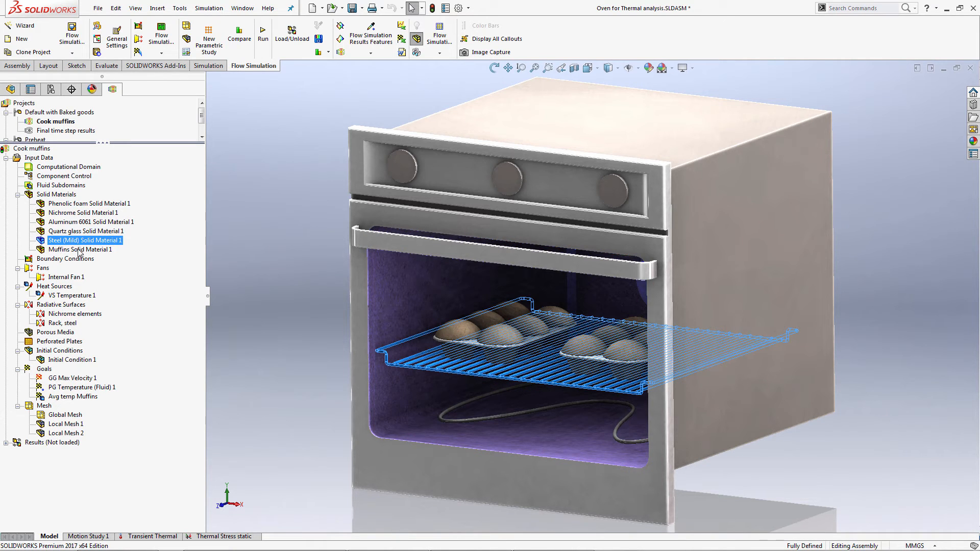
{"action": "left_click", "coordinate": [80, 250]}
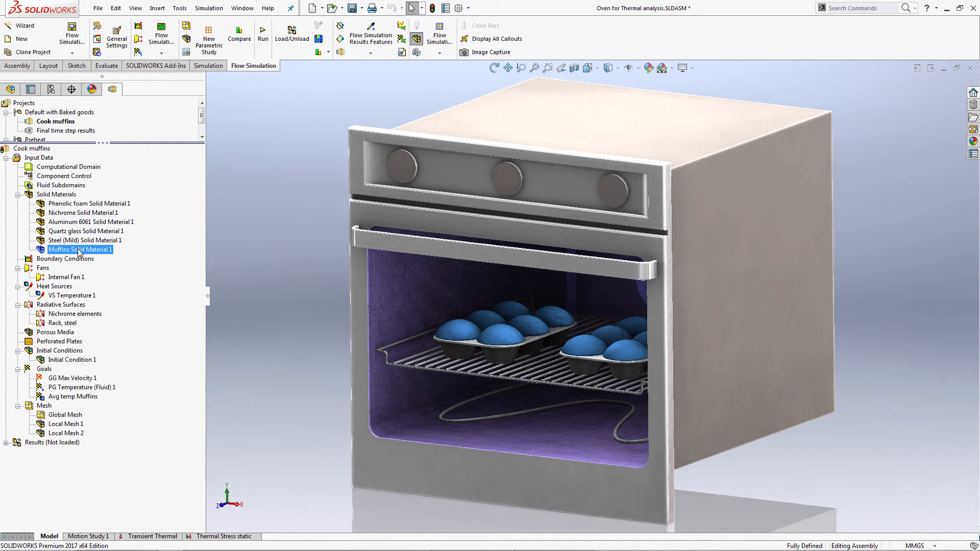
Inspect the Aluminum 6061 solid material's properties and its temperature-dependent specific heat table and curve in the engineering database.
{"action": "left_click", "coordinate": [84, 223]}
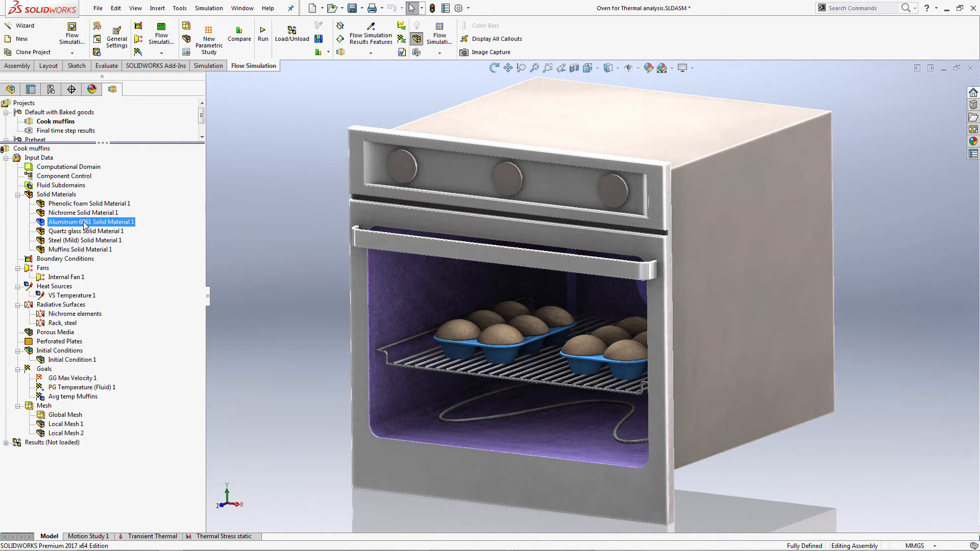
{"action": "right_click", "coordinate": [84, 224]}
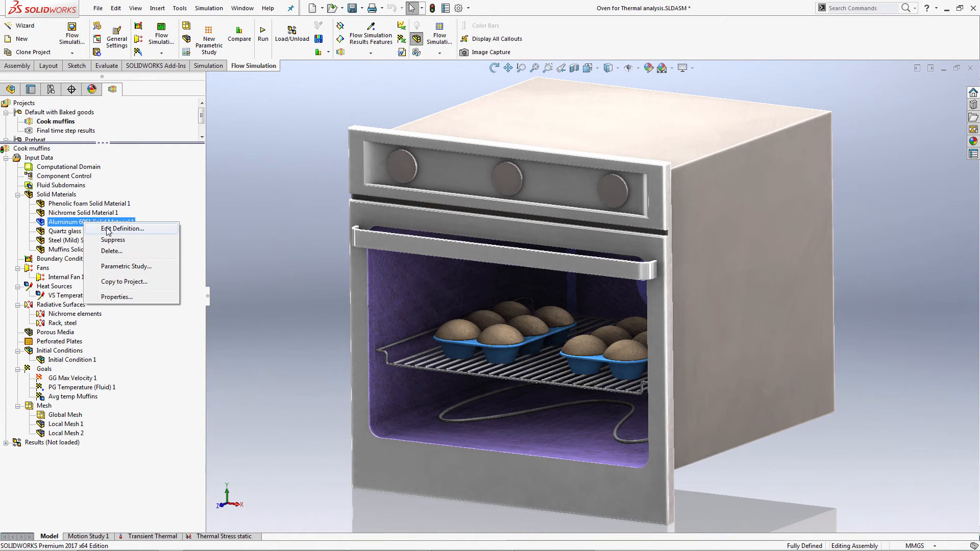
{"action": "left_click", "coordinate": [108, 229]}
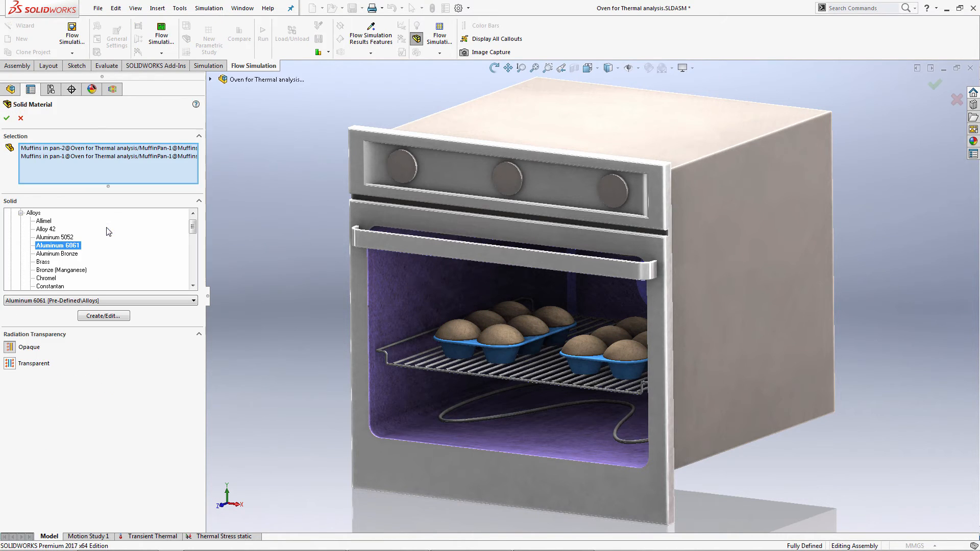
{"action": "left_click", "coordinate": [115, 317]}
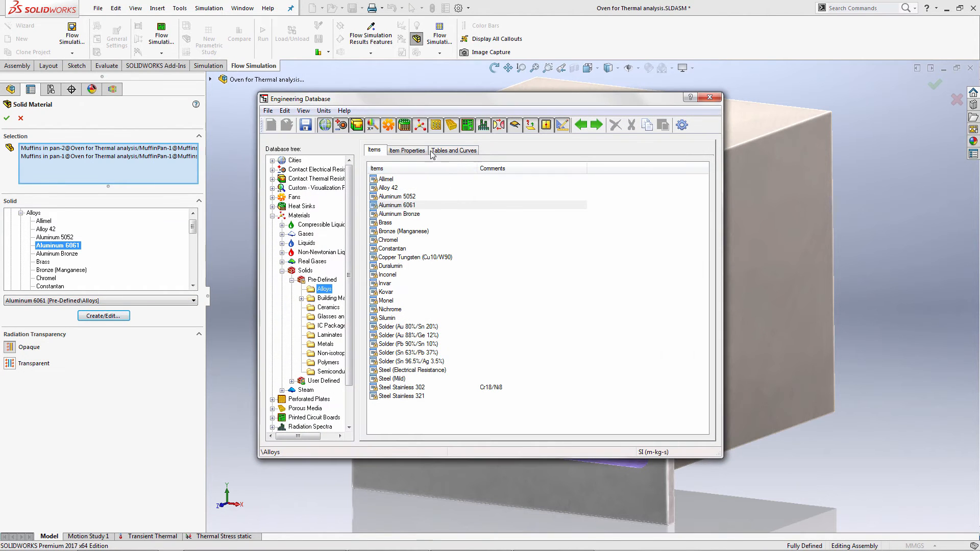
{"action": "left_click", "coordinate": [417, 152]}
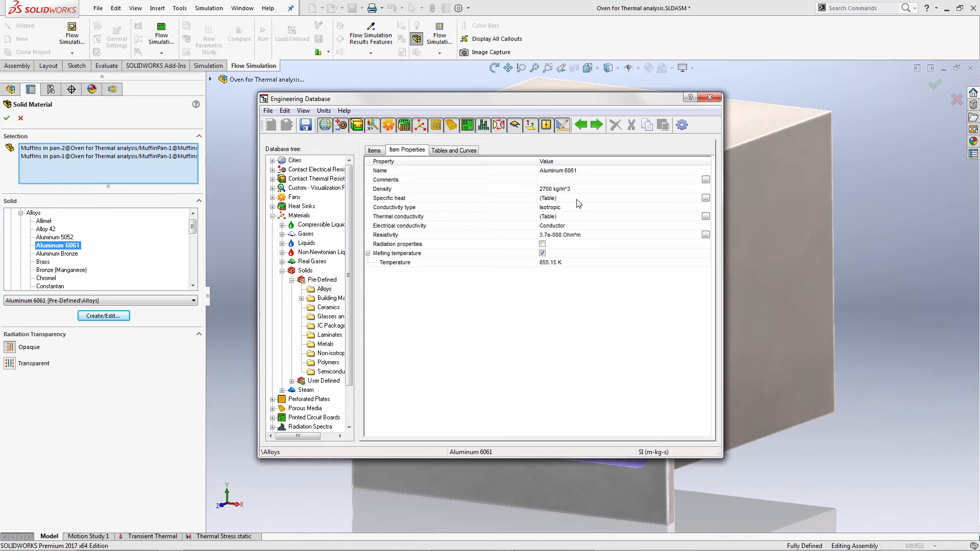
{"action": "left_click", "coordinate": [705, 198]}
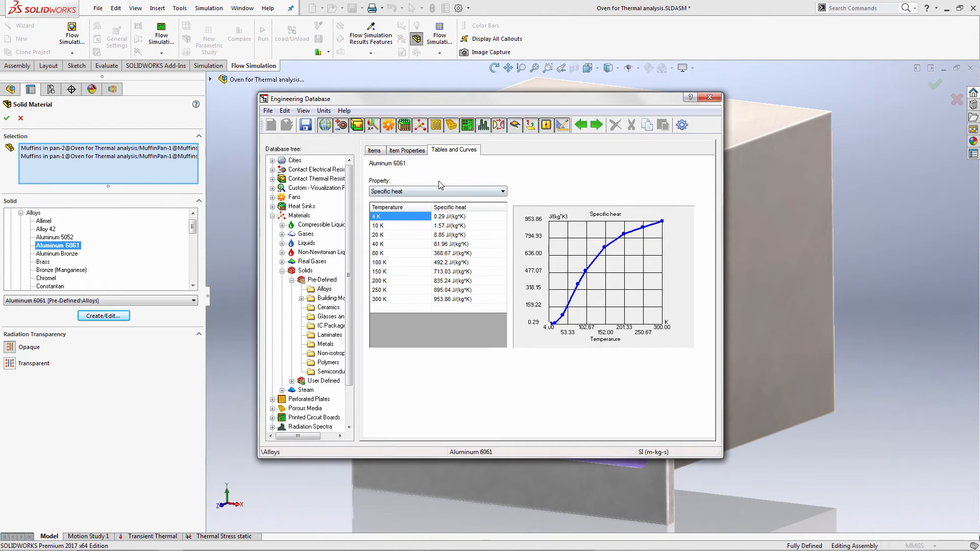
{"action": "left_click", "coordinate": [437, 190]}
{"action": "left_click", "coordinate": [437, 205]}
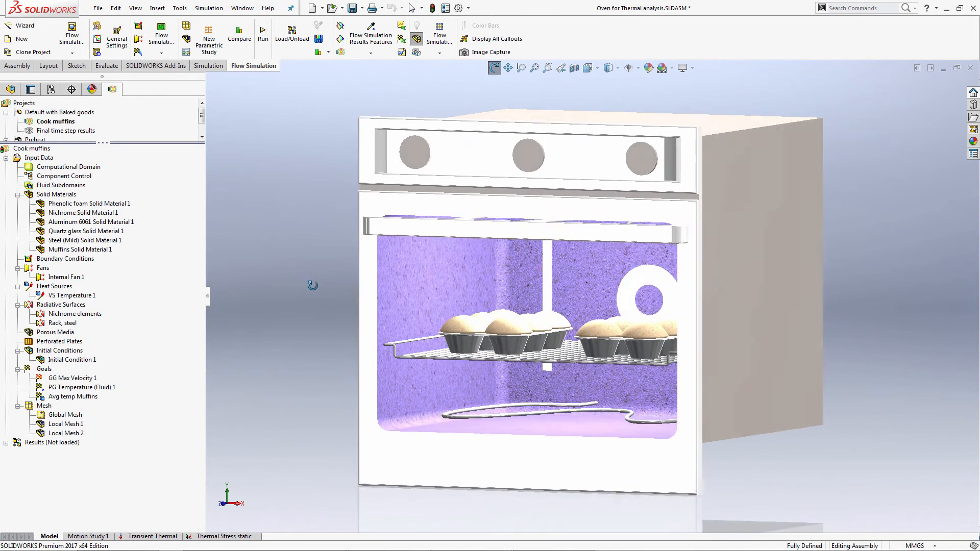
Review the pressure–flow curve assigned to the oven's internal fan in the engineering database, and close the fan definition.
{"action": "left_click", "coordinate": [74, 278]}
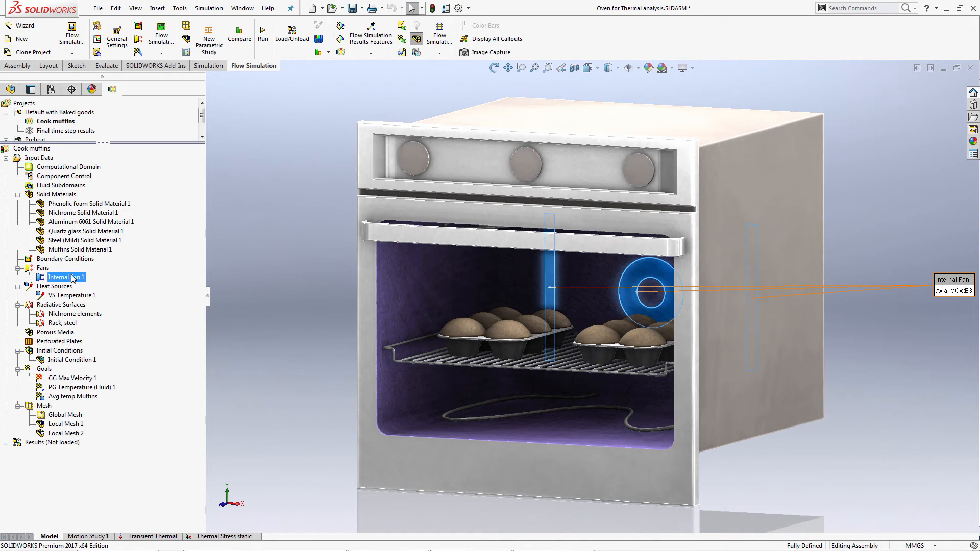
{"action": "right_click", "coordinate": [74, 278]}
{"action": "left_click", "coordinate": [91, 284]}
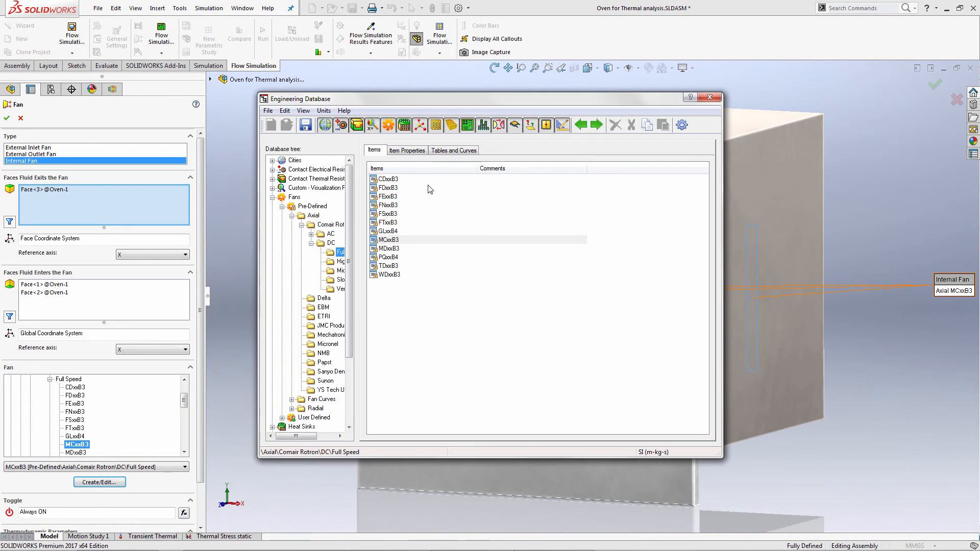
{"action": "left_click", "coordinate": [445, 153]}
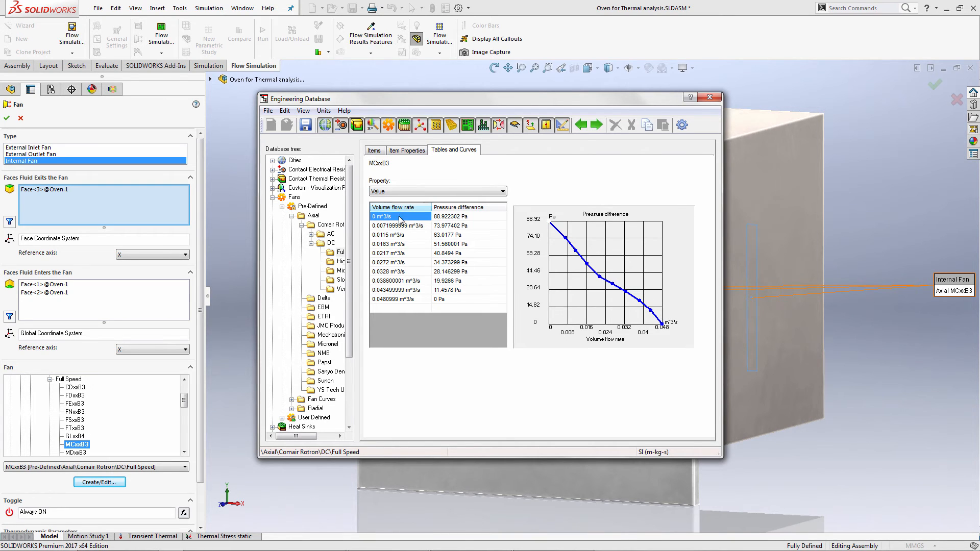
{"action": "left_click", "coordinate": [710, 97]}
{"action": "left_click", "coordinate": [7, 118]}
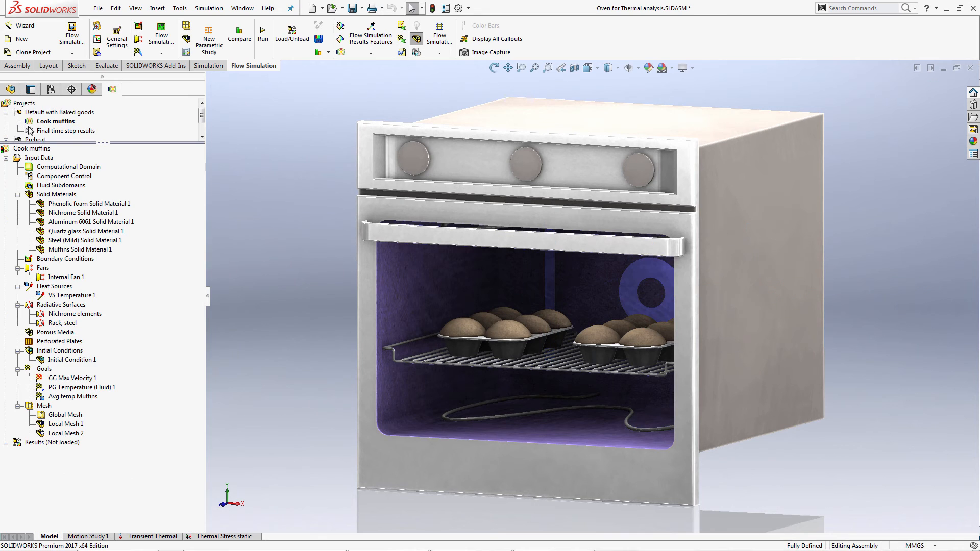
Inspect the bottom heating element's temperature source and its goal-based toggle dependency without changes, and check the PG Temperature (Fluid) 1 goal.
{"action": "left_click", "coordinate": [84, 297]}
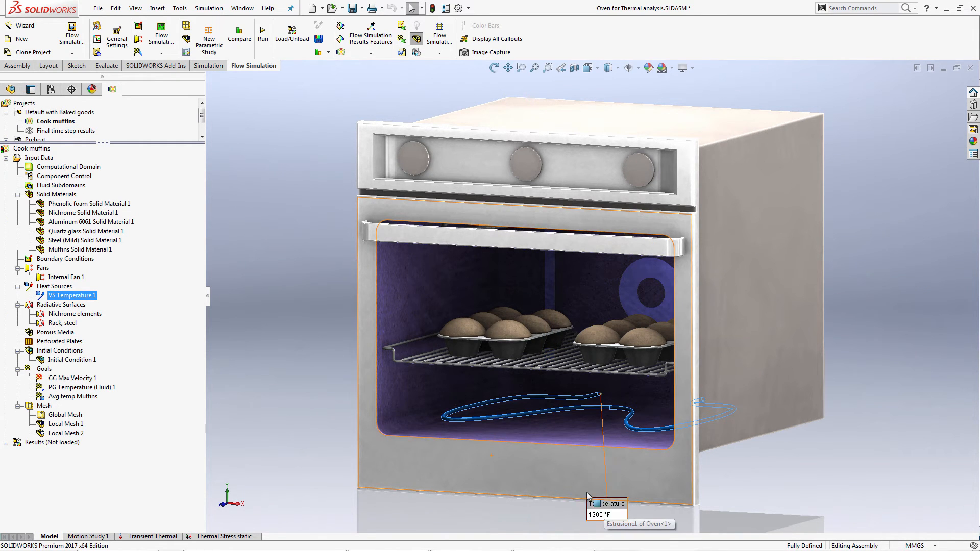
{"action": "left_click_drag", "start_coordinate": [610, 506], "coordinate": [525, 428]}
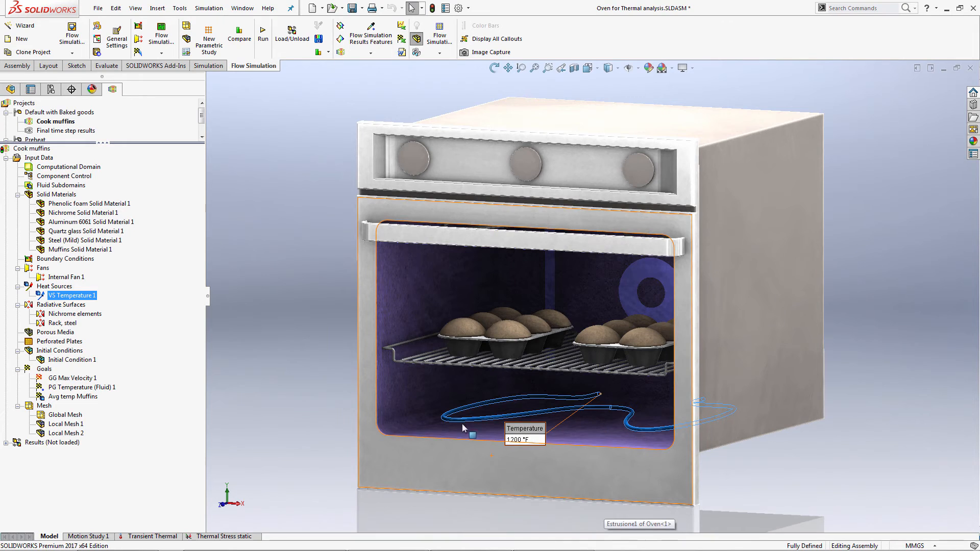
{"action": "right_click", "coordinate": [87, 296]}
{"action": "left_click", "coordinate": [113, 299]}
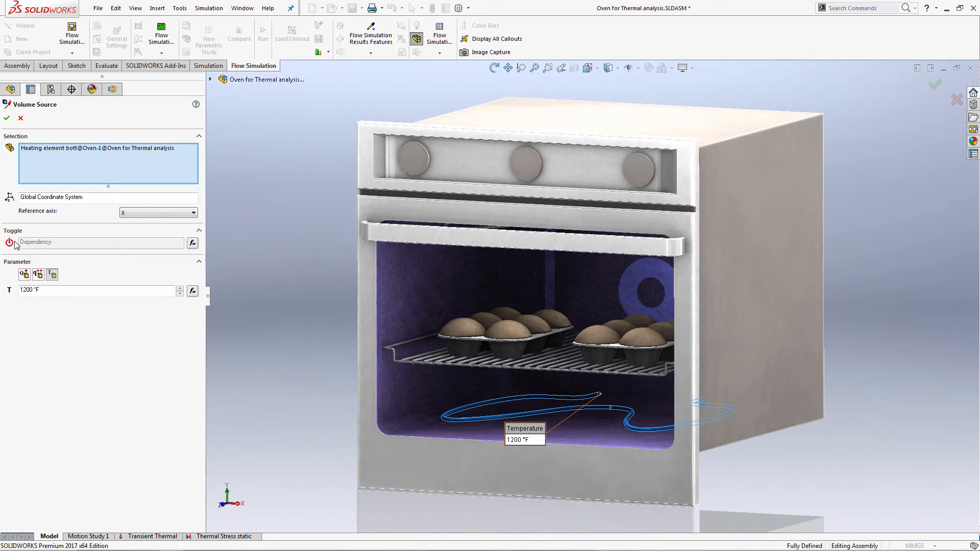
{"action": "left_click", "coordinate": [193, 244]}
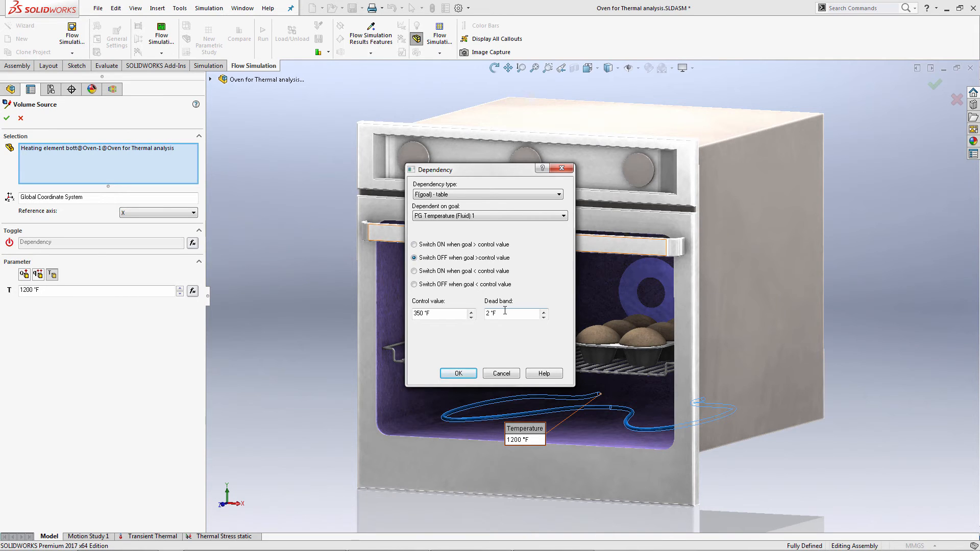
{"action": "left_click", "coordinate": [512, 372]}
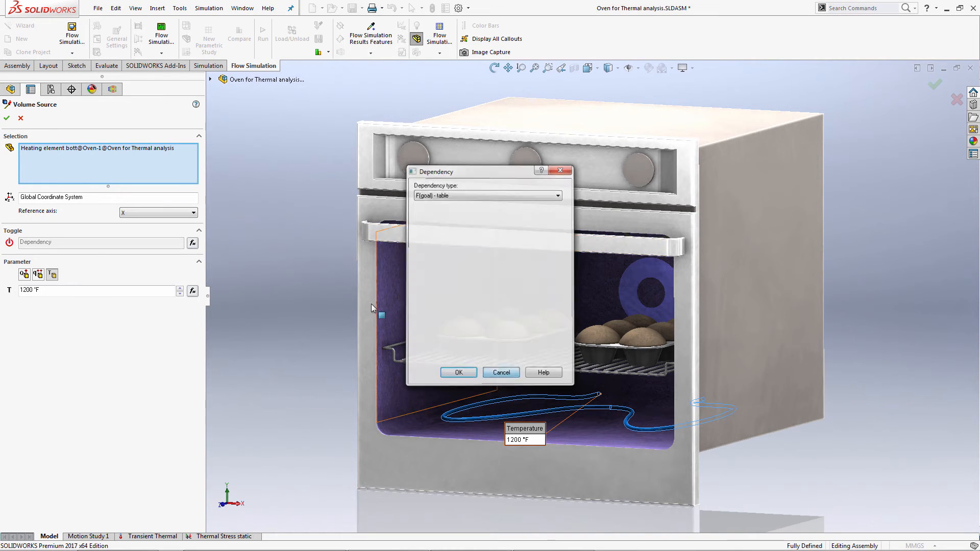
{"action": "left_click", "coordinate": [20, 119]}
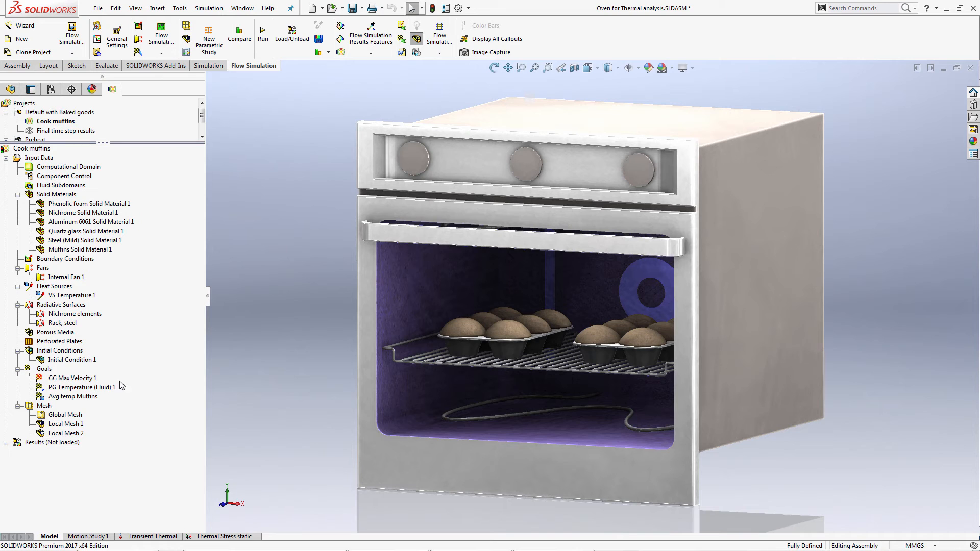
{"action": "left_click", "coordinate": [64, 388]}
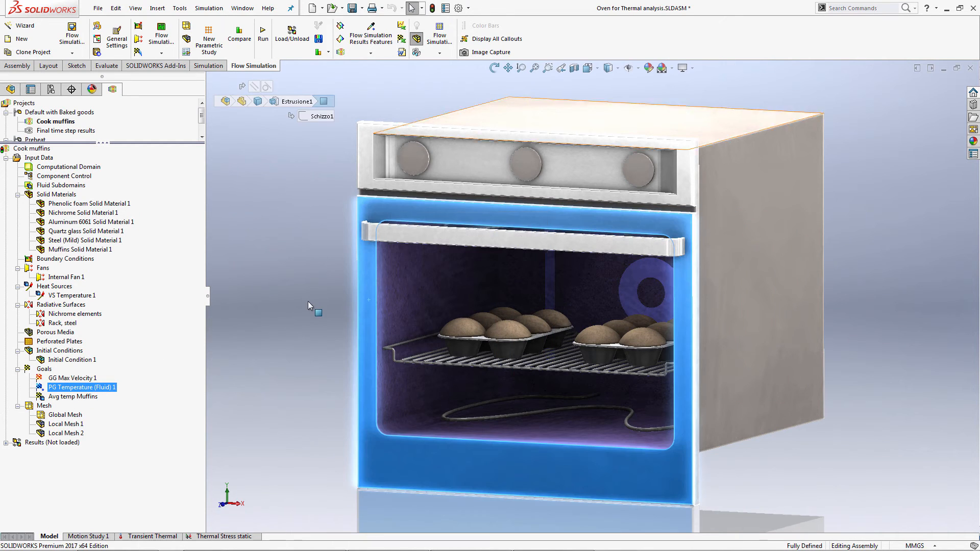
{"action": "left_click", "coordinate": [295, 302]}
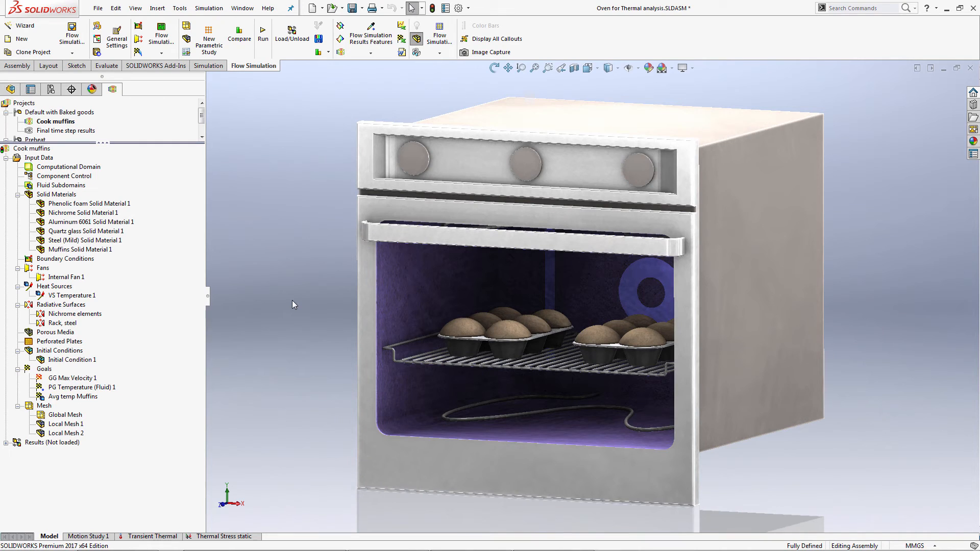
Highlight the surfaces covered by the Nichrome elements and the Rack, steel radiative surface conditions in turn.
{"action": "left_click", "coordinate": [77, 314]}
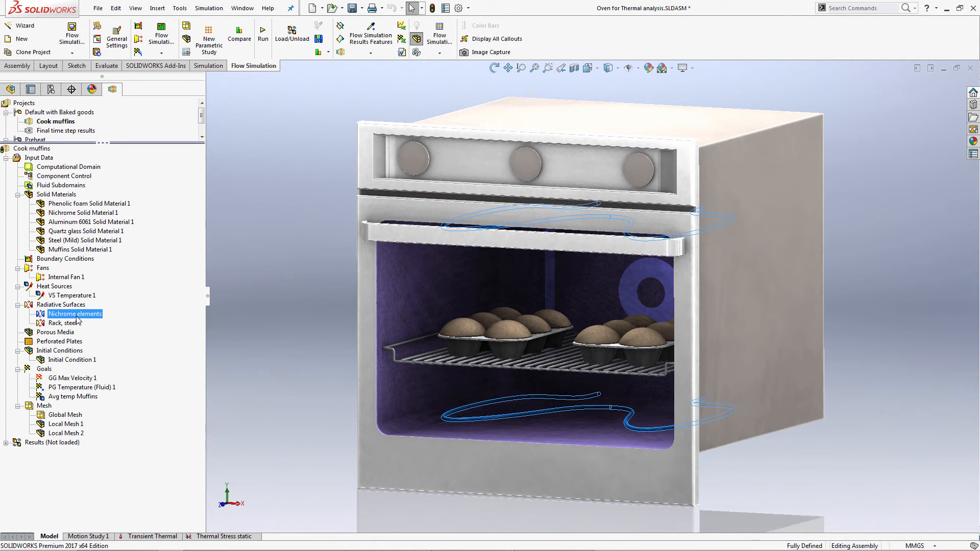
{"action": "left_click", "coordinate": [63, 323]}
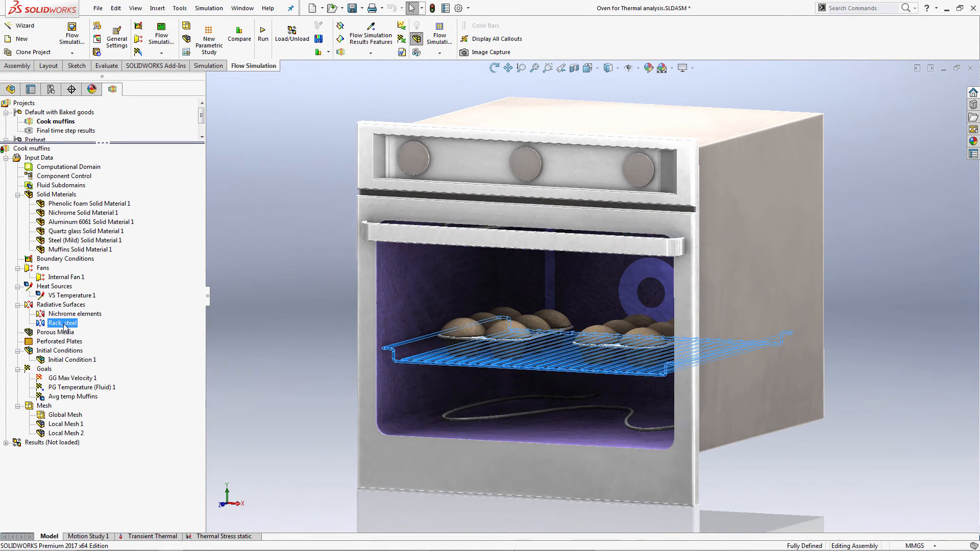
{"action": "left_click", "coordinate": [241, 293]}
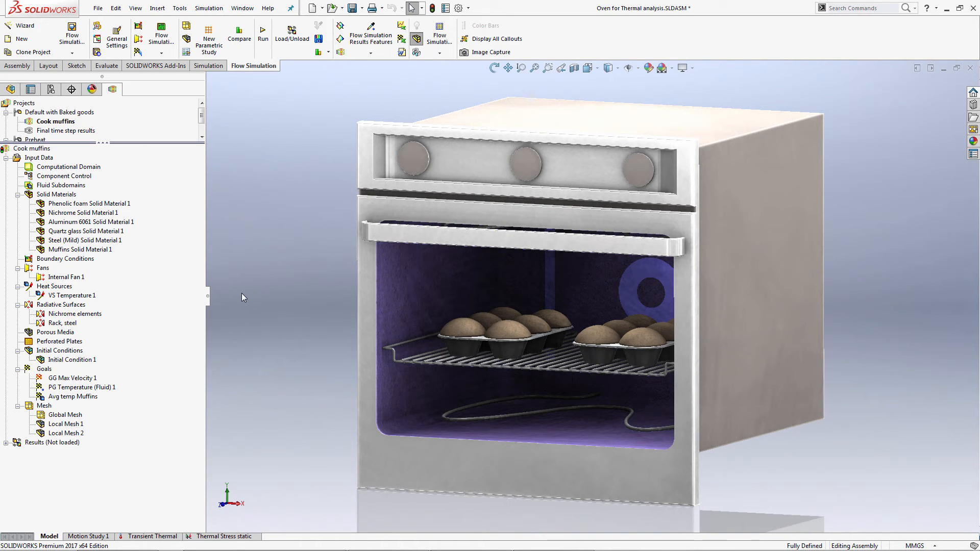
{"action": "left_click", "coordinate": [69, 324]}
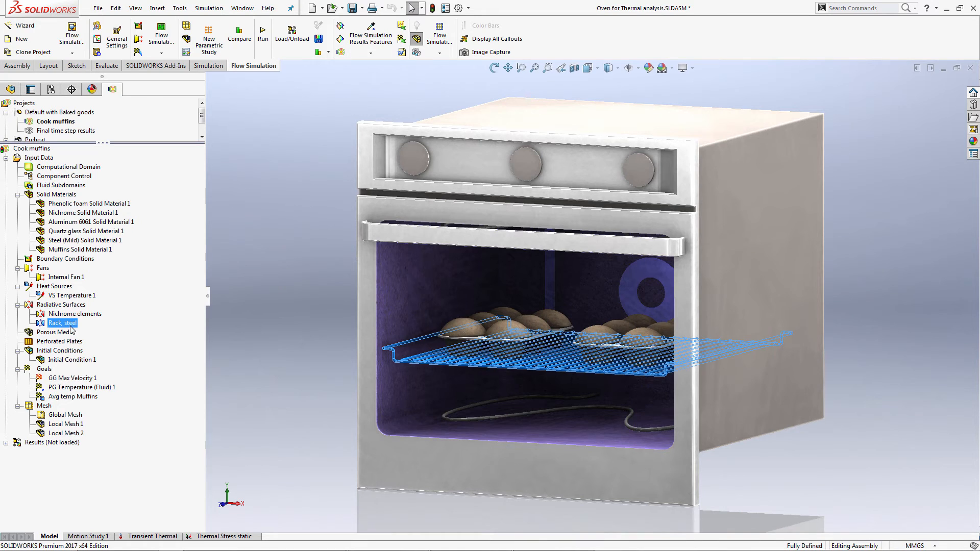
{"action": "left_click", "coordinate": [323, 344]}
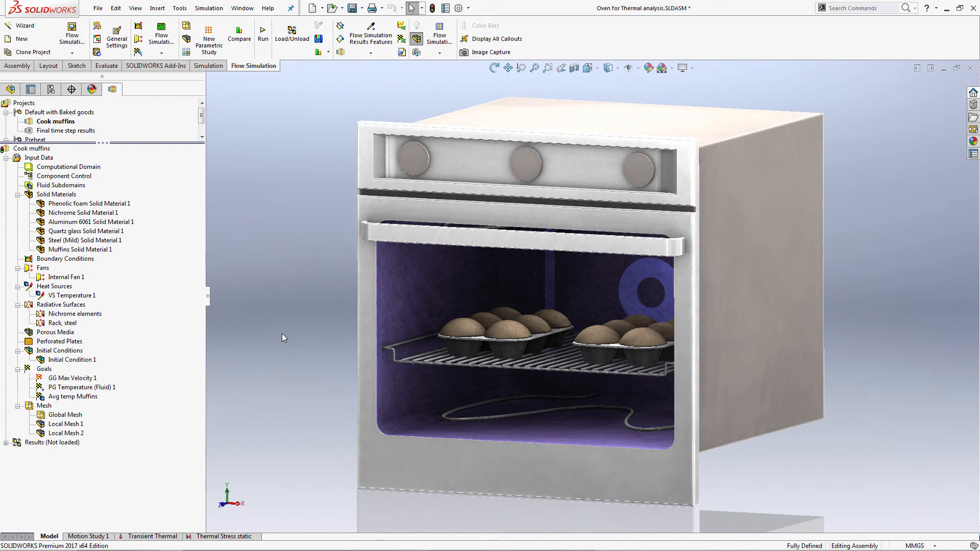
Check the initial solid temperature applied to the two muffin pans, and close the definition without changes.
{"action": "left_click", "coordinate": [77, 361]}
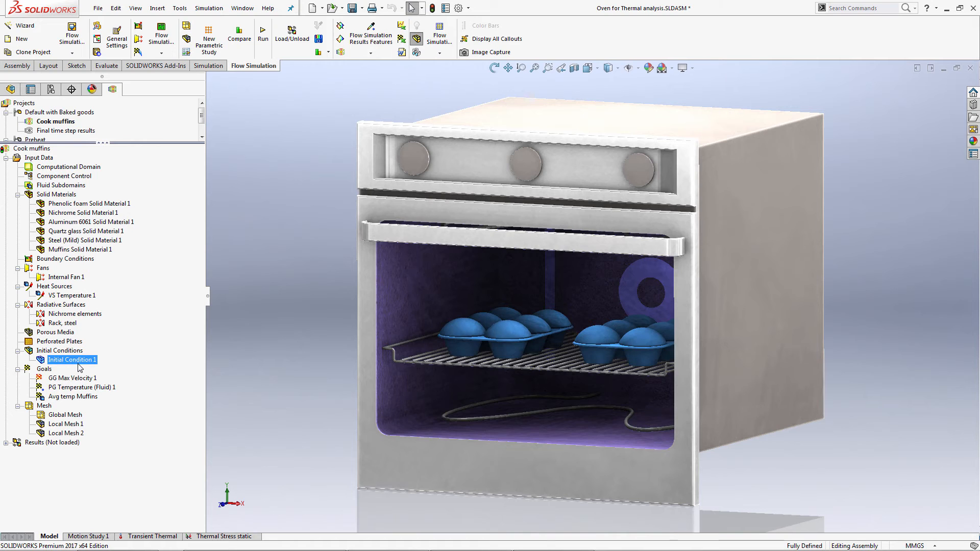
{"action": "right_click", "coordinate": [81, 359]}
{"action": "left_click", "coordinate": [115, 365]}
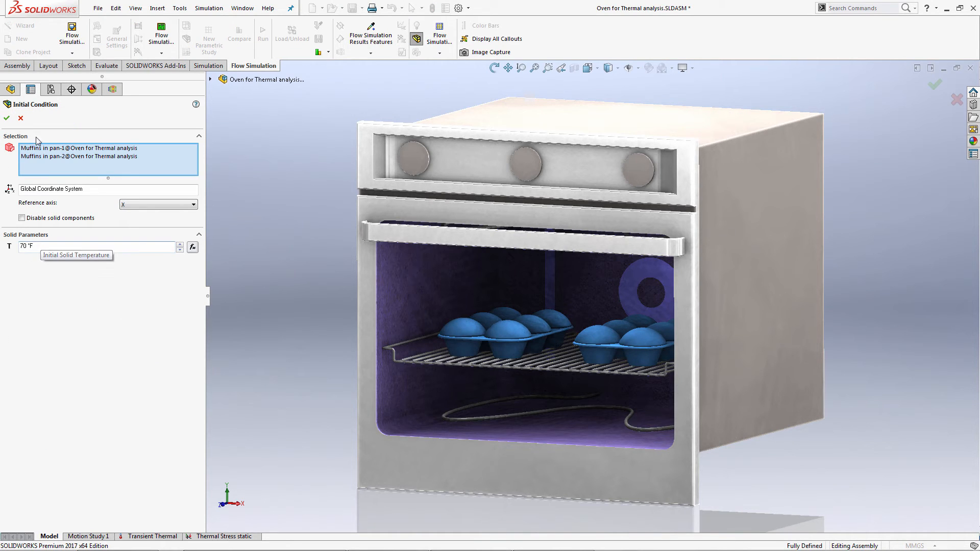
{"action": "left_click", "coordinate": [20, 118]}
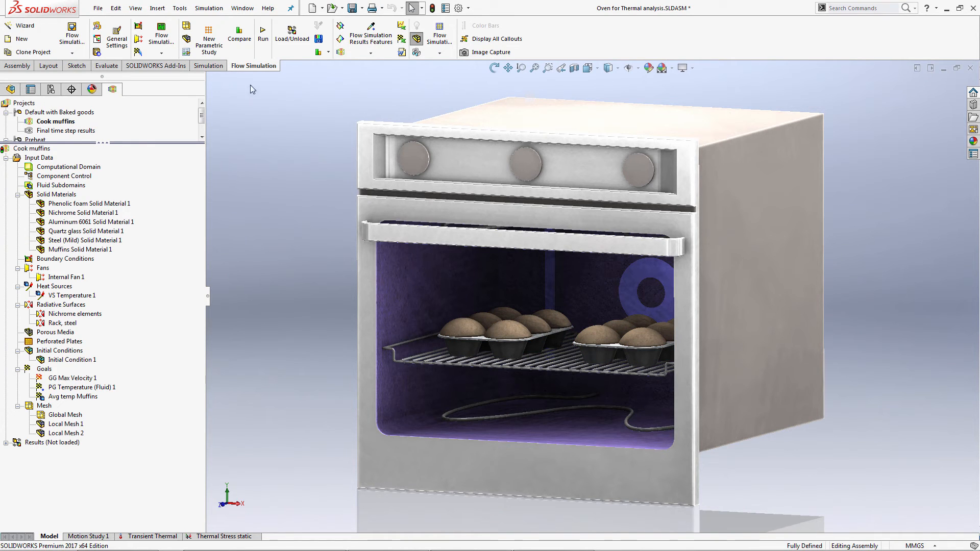
Load the Cook muffins project's results and play the Flow Trajectories 1 animation.
{"action": "left_click", "coordinate": [293, 33]}
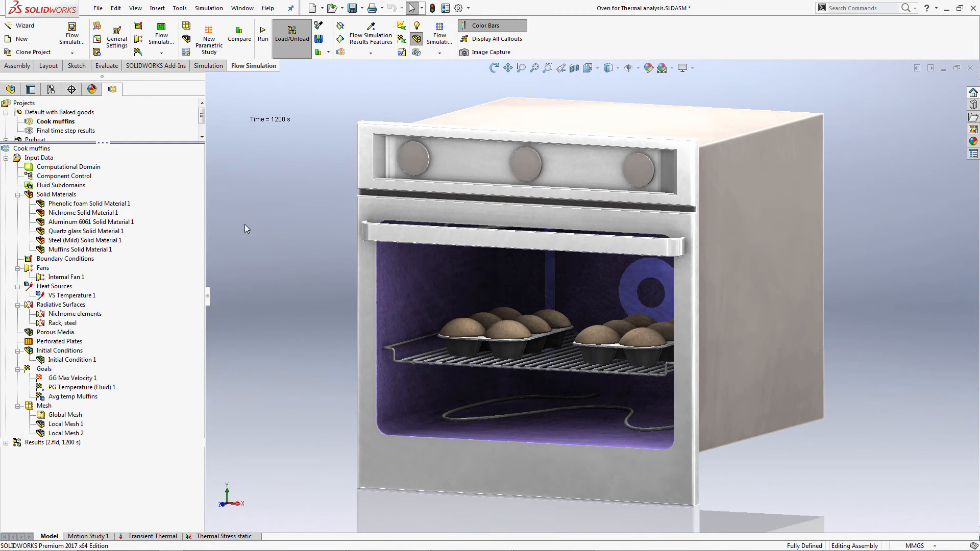
{"action": "left_click", "coordinate": [6, 158]}
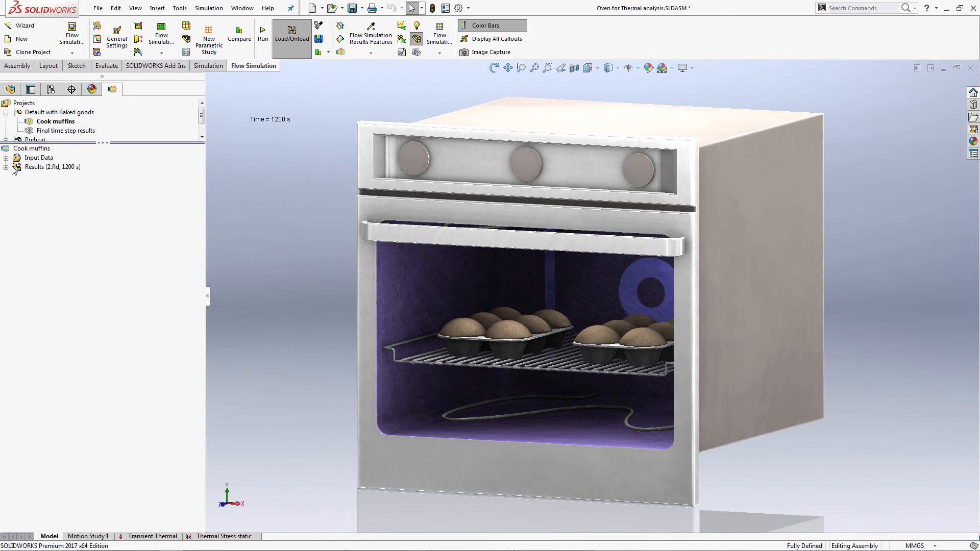
{"action": "left_click", "coordinate": [6, 166]}
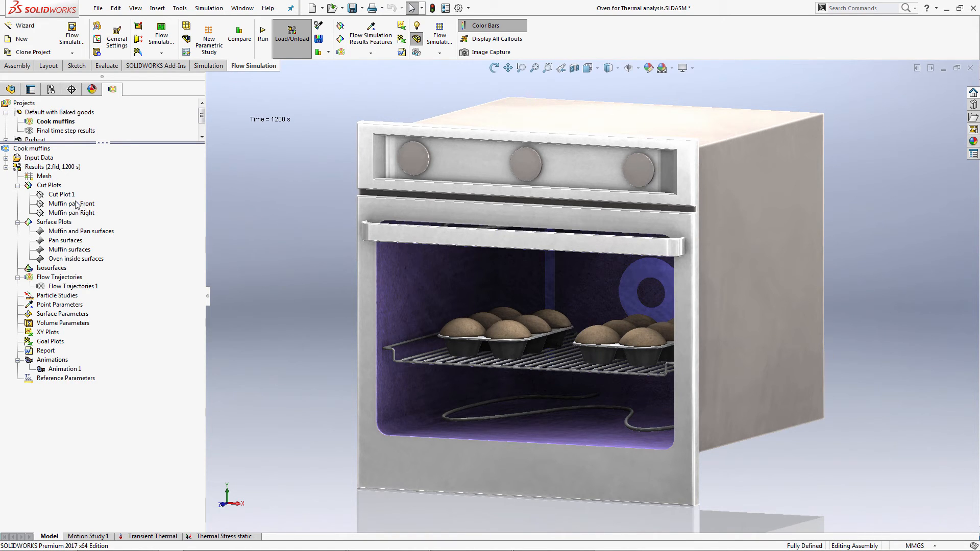
{"action": "right_click", "coordinate": [77, 287]}
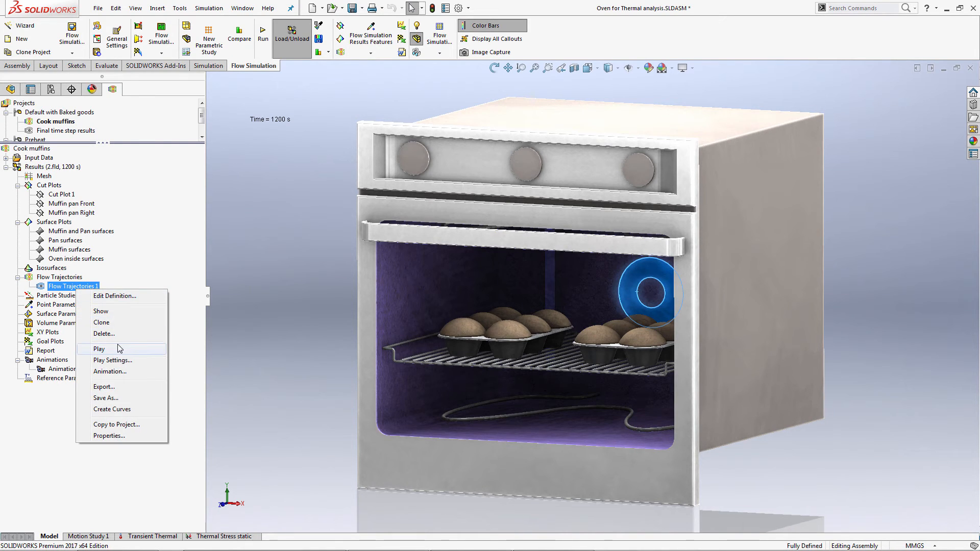
{"action": "left_click", "coordinate": [119, 349]}
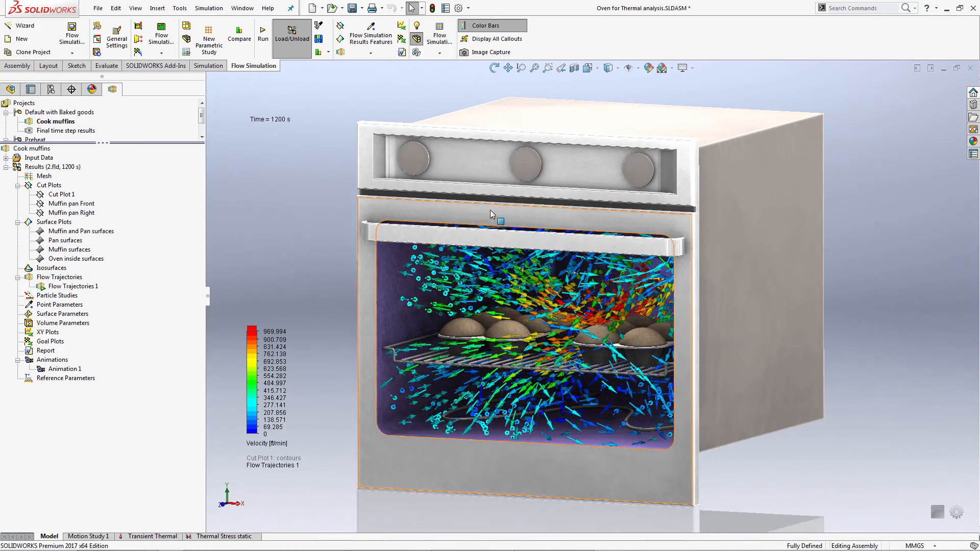
Color the Flow Trajectories 1 plot by Temperature (Fluid) instead of velocity.
{"action": "middle_click_drag", "start_coordinate": [498, 219], "coordinate": [514, 212]}
{"action": "scroll", "coordinate": [597, 286], "scroll_direction": "down", "scroll_amount": 3}
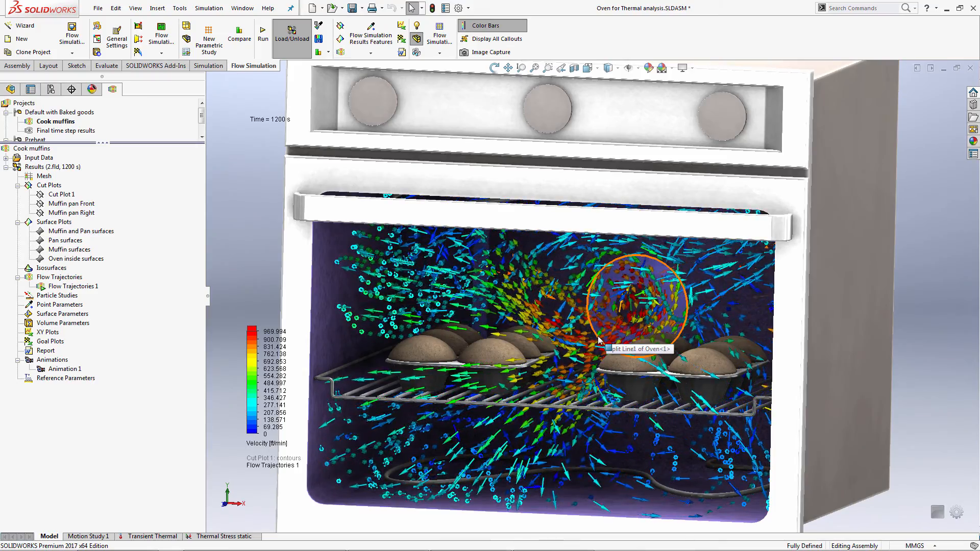
{"action": "scroll", "coordinate": [690, 371], "scroll_direction": "up", "scroll_amount": 3}
{"action": "middle_click_drag", "start_coordinate": [690, 371], "coordinate": [641, 355]}
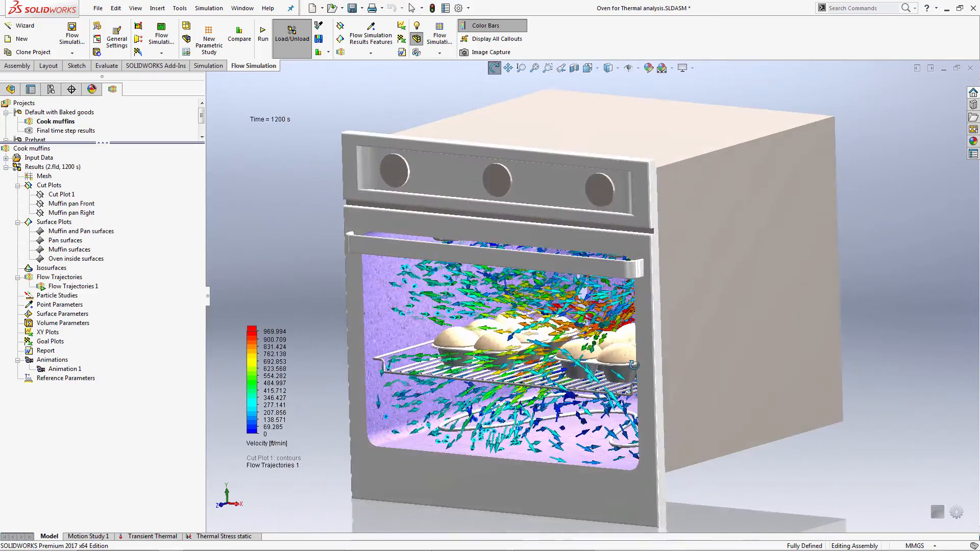
{"action": "left_click", "coordinate": [267, 443]}
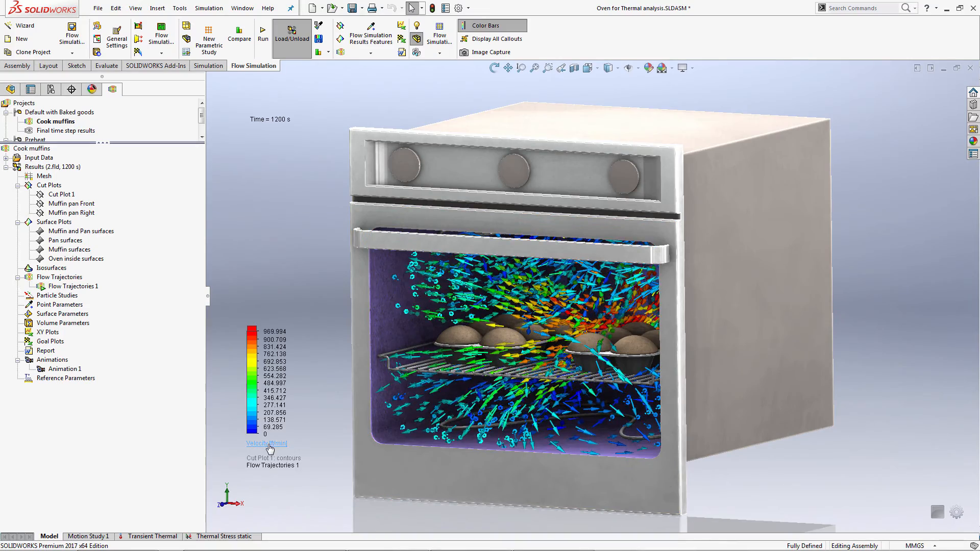
{"action": "left_click", "coordinate": [269, 448]}
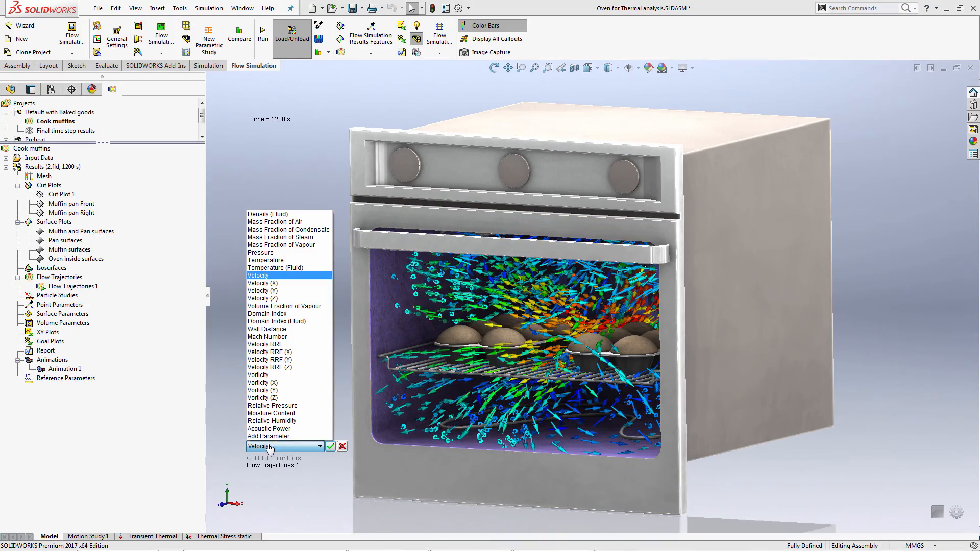
{"action": "left_click", "coordinate": [274, 268]}
{"action": "left_click", "coordinate": [330, 447]}
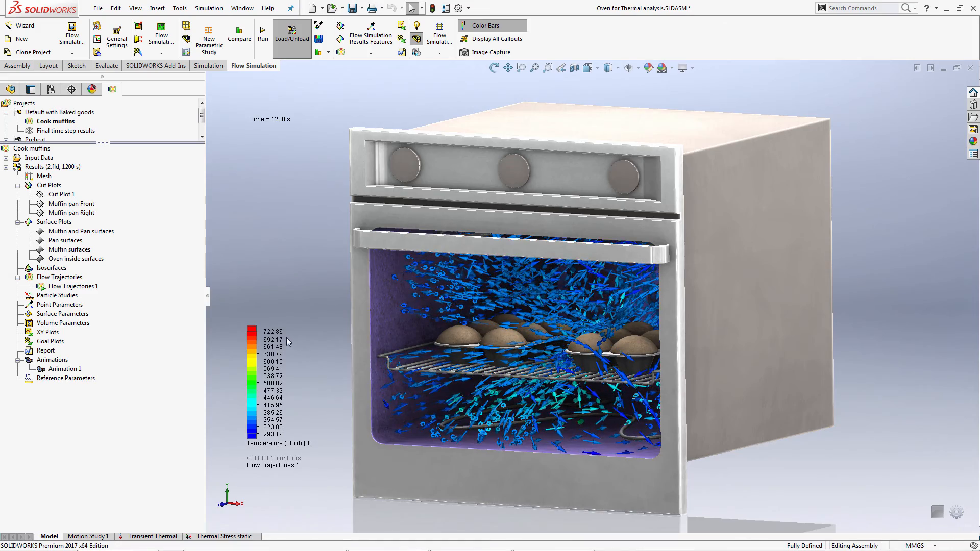
Show Cut Plot 1 together with the flow trajectories inside the oven.
{"action": "middle_click_drag", "start_coordinate": [305, 340], "coordinate": [313, 339]}
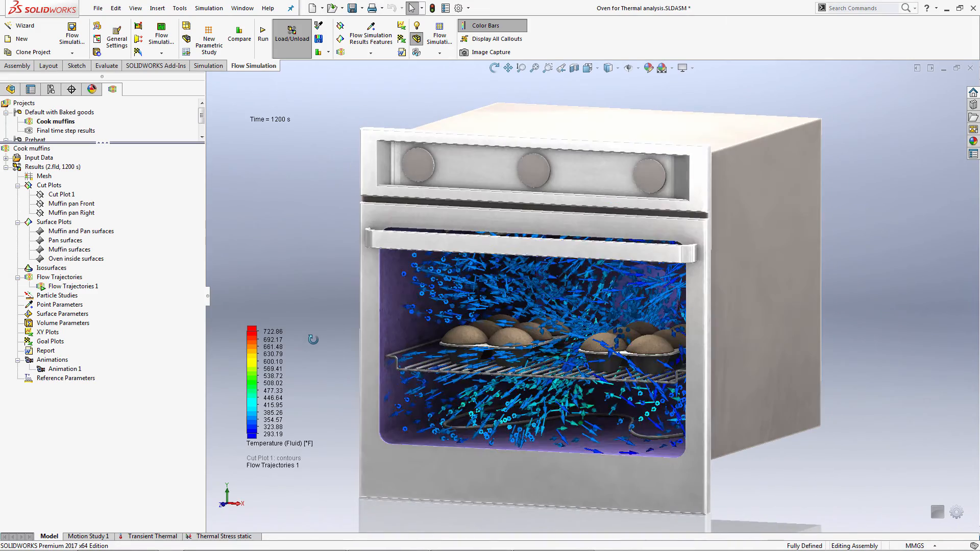
{"action": "right_click", "coordinate": [70, 195]}
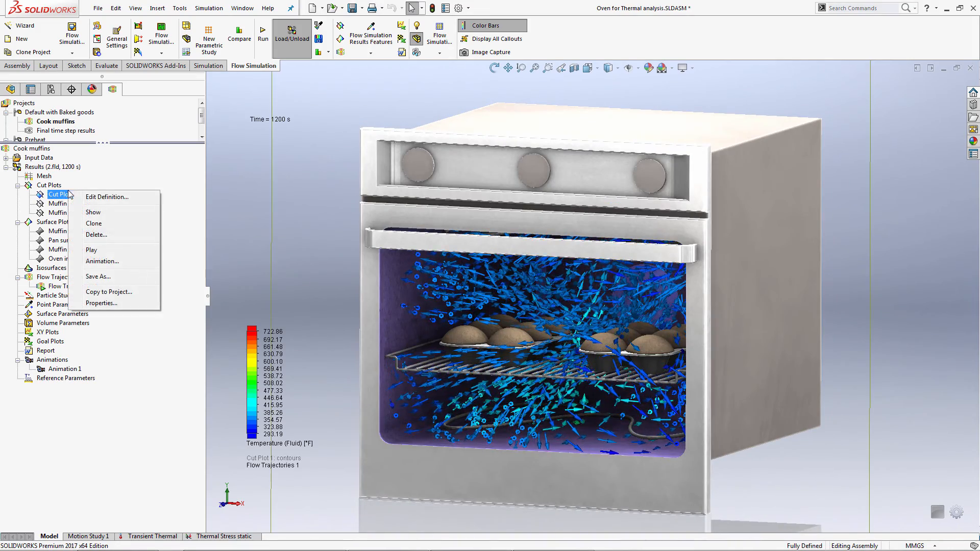
{"action": "left_click", "coordinate": [92, 213]}
{"action": "left_click", "coordinate": [306, 248]}
{"action": "middle_click_drag", "start_coordinate": [330, 245], "coordinate": [324, 248]}
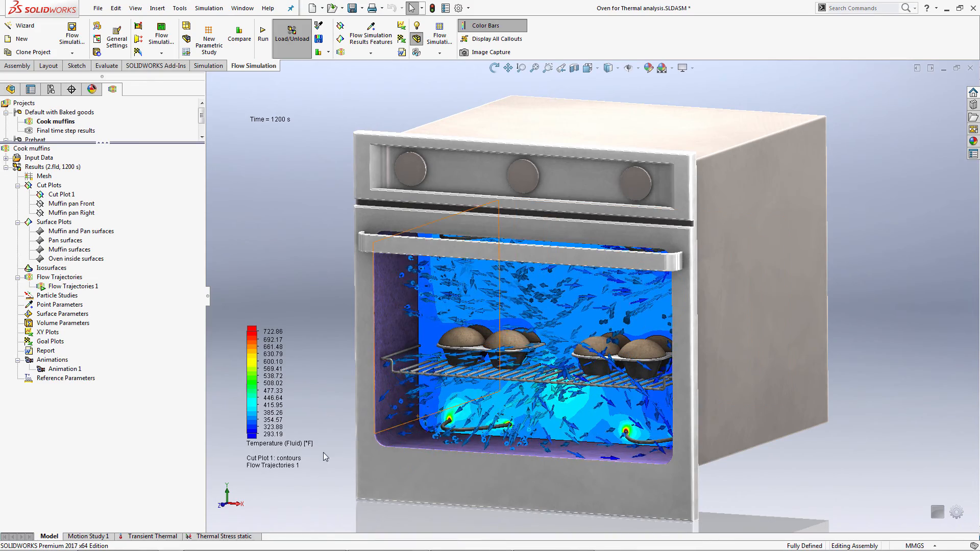
Probe the fluid temperatures on Cut Plot 1 around the bottom heating element.
{"action": "scroll", "coordinate": [479, 447], "scroll_direction": "down", "scroll_amount": 3}
{"action": "scroll", "coordinate": [530, 430], "scroll_direction": "down", "scroll_amount": 5}
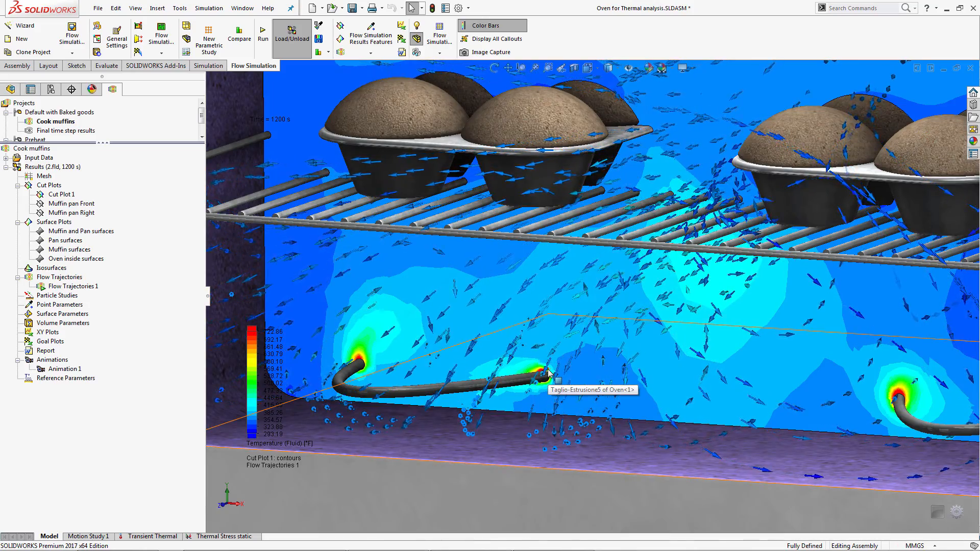
{"action": "scroll", "coordinate": [547, 374], "scroll_direction": "up", "scroll_amount": 4}
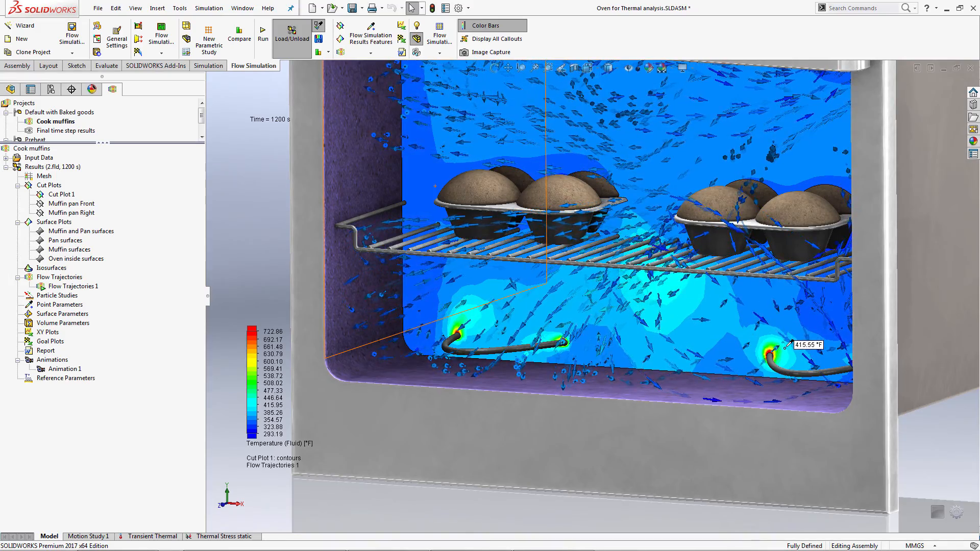
{"action": "middle_click_drag", "start_coordinate": [676, 290], "coordinate": [665, 296]}
{"action": "scroll", "coordinate": [665, 296], "scroll_direction": "up", "scroll_amount": 3}
Shift the Cut Plot 1 plane toward the back of the oven and hide the plot.
{"action": "left_click", "coordinate": [64, 196]}
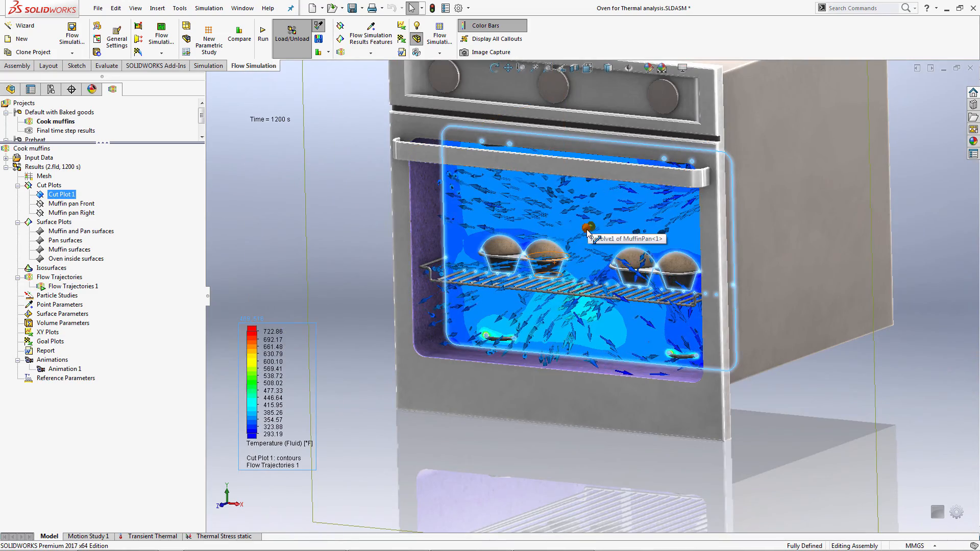
{"action": "left_click_drag", "start_coordinate": [588, 232], "coordinate": [650, 211]}
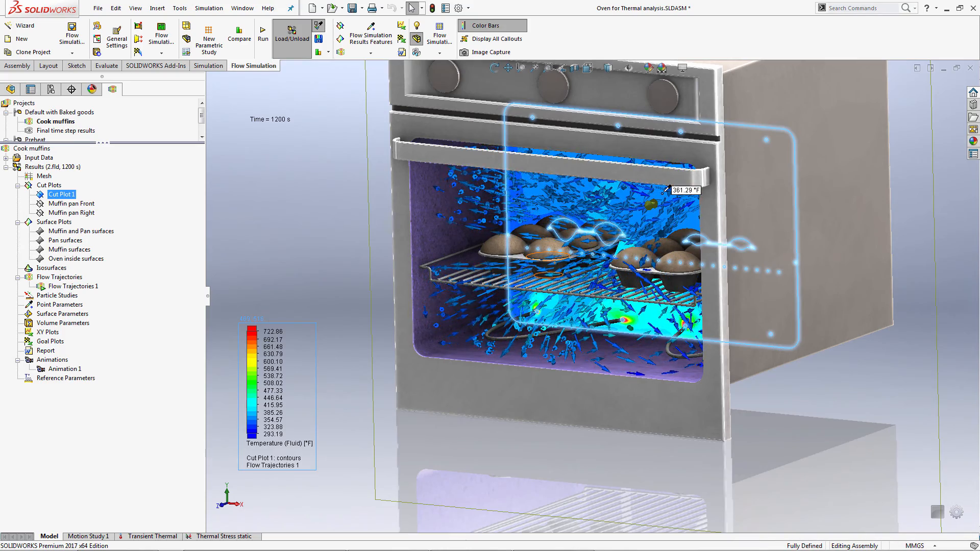
{"action": "right_click", "coordinate": [66, 194]}
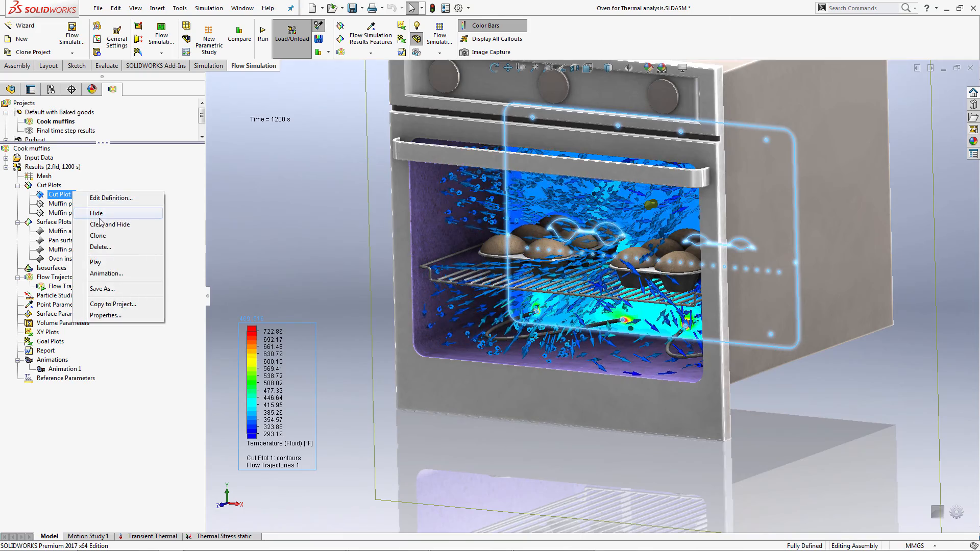
{"action": "left_click", "coordinate": [87, 209]}
Show the Muffin and Pan surfaces plot and hide Flow Trajectories 1.
{"action": "left_click", "coordinate": [92, 232]}
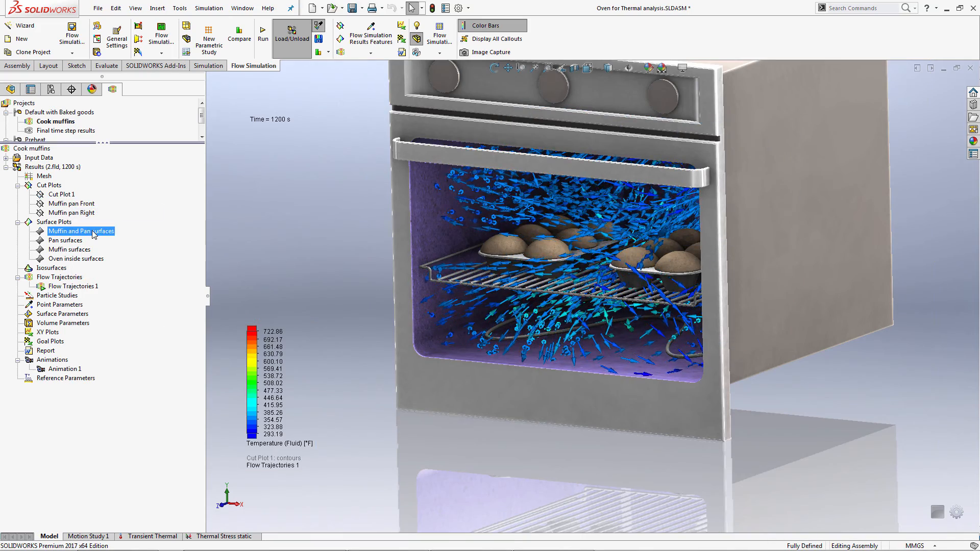
{"action": "right_click", "coordinate": [92, 232]}
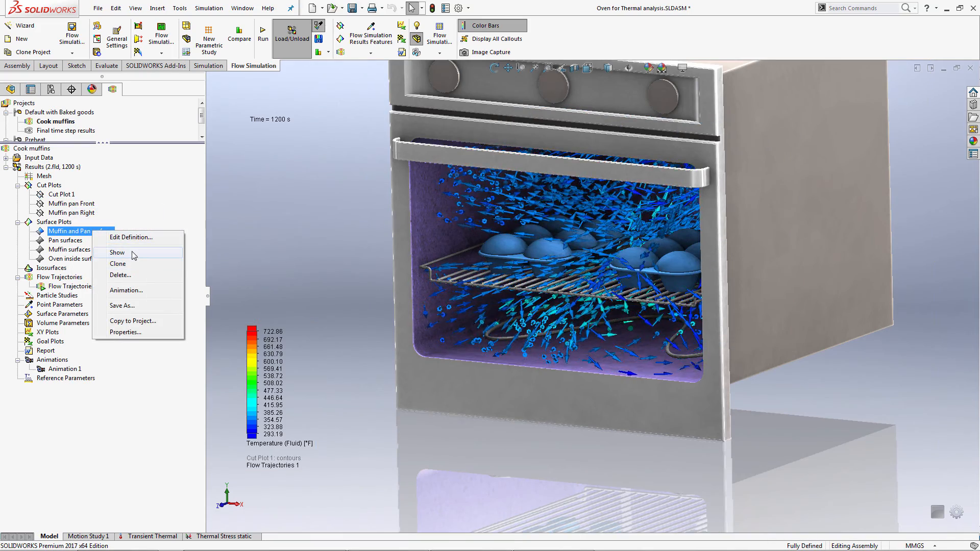
{"action": "left_click", "coordinate": [133, 253]}
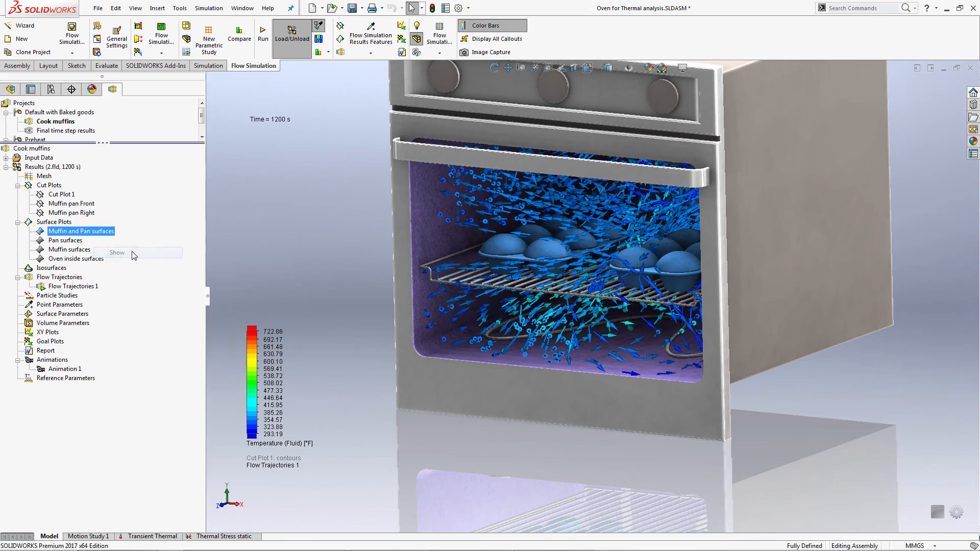
{"action": "left_click", "coordinate": [375, 235]}
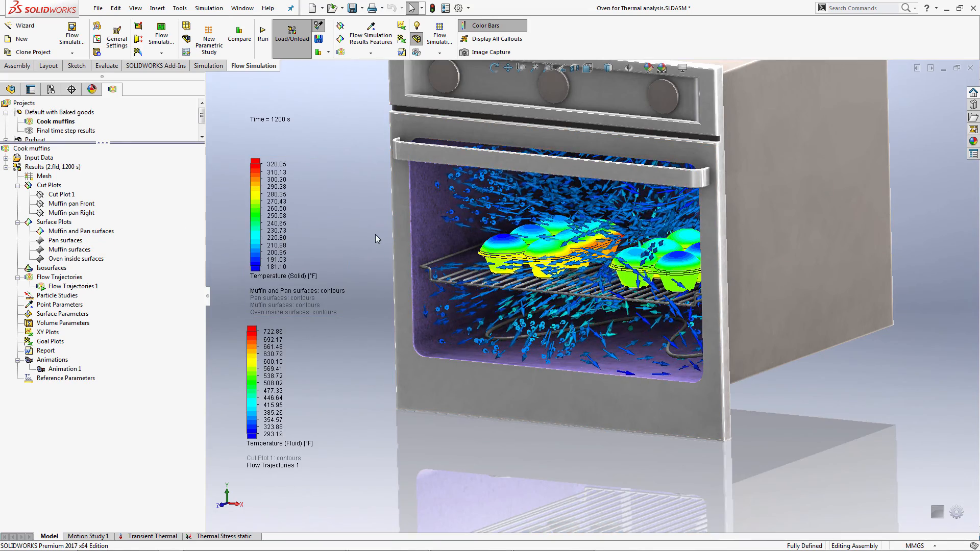
{"action": "right_click", "coordinate": [93, 286]}
{"action": "left_click", "coordinate": [117, 306]}
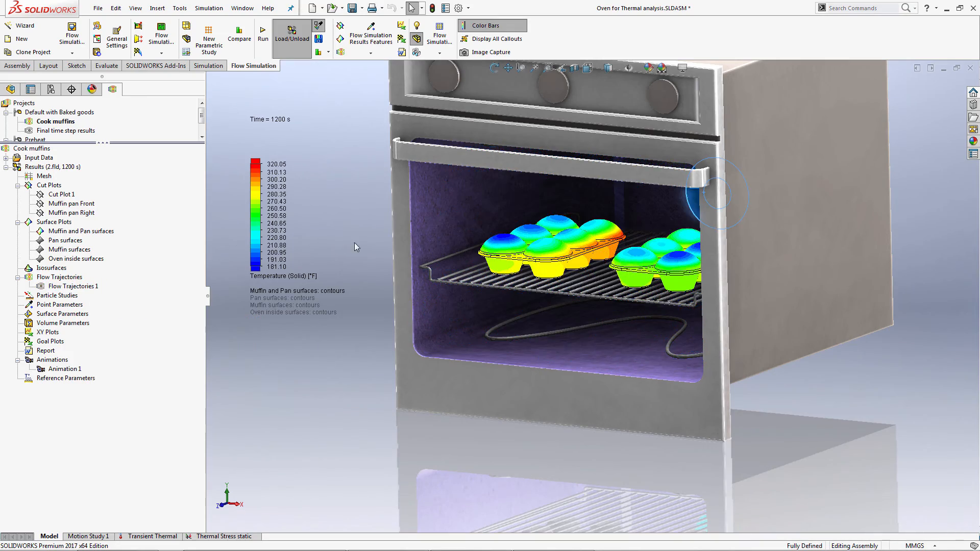
Examine the solid temperature distribution over the muffins and both pans, probing values on the muffin tops and pan edges.
{"action": "scroll", "coordinate": [594, 225], "scroll_direction": "down", "scroll_amount": 6}
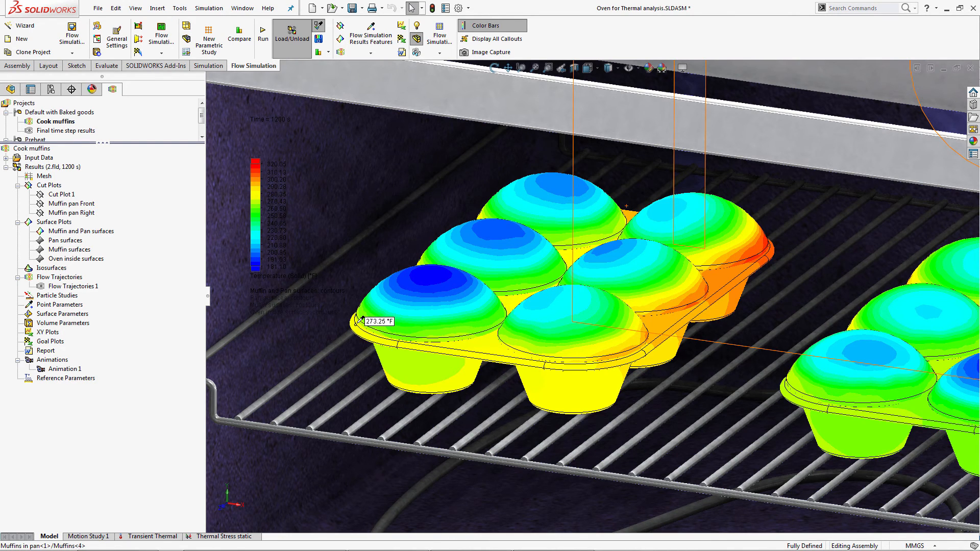
{"action": "scroll", "coordinate": [602, 286], "scroll_direction": "up", "scroll_amount": 4}
{"action": "middle_click_drag", "start_coordinate": [659, 270], "coordinate": [684, 300]}
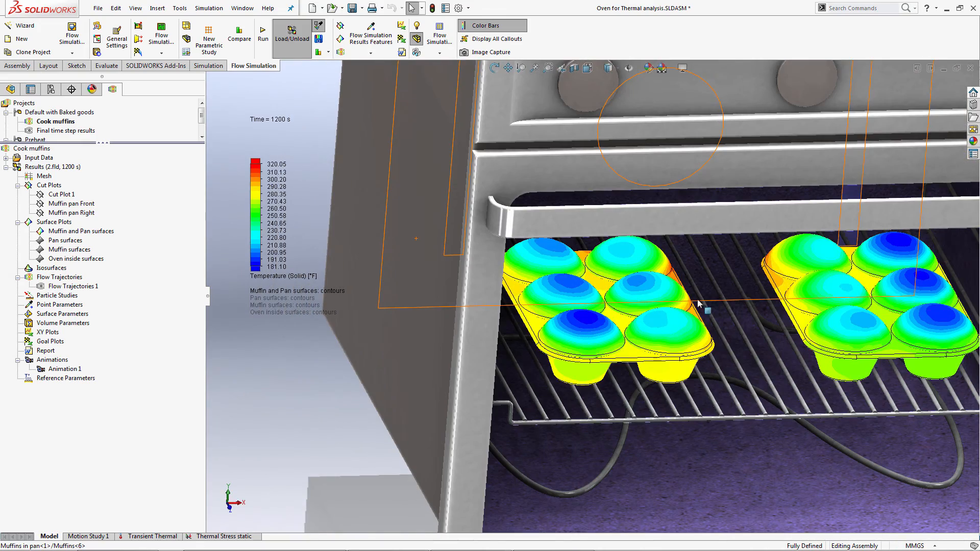
{"action": "middle_click_drag", "start_coordinate": [698, 303], "coordinate": [733, 280]}
{"action": "scroll", "coordinate": [729, 278], "scroll_direction": "up", "scroll_amount": 5}
{"action": "scroll", "coordinate": [610, 261], "scroll_direction": "down", "scroll_amount": 2}
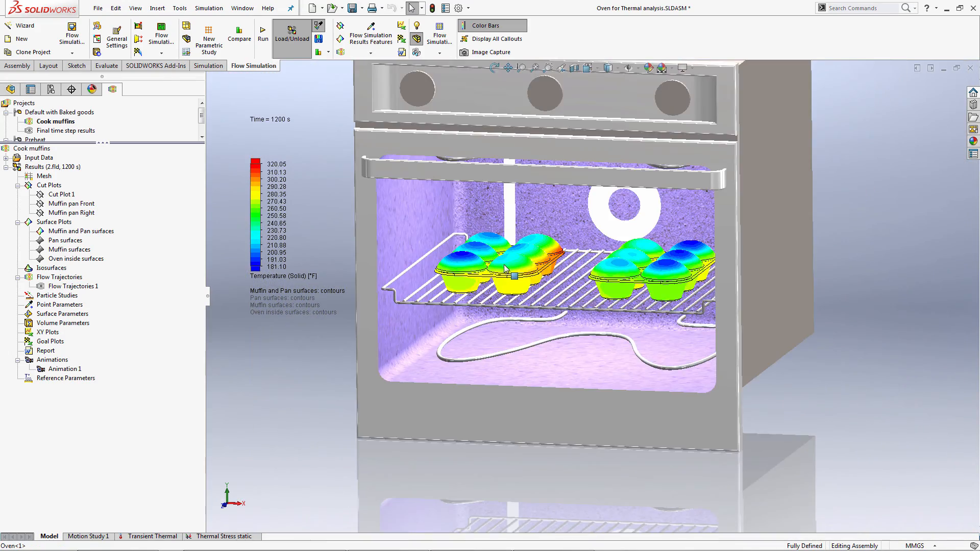
{"action": "middle_click_drag", "start_coordinate": [316, 227], "coordinate": [303, 239]}
{"action": "scroll", "coordinate": [306, 237], "scroll_direction": "down", "scroll_amount": 1}
{"action": "scroll", "coordinate": [472, 255], "scroll_direction": "down", "scroll_amount": 2}
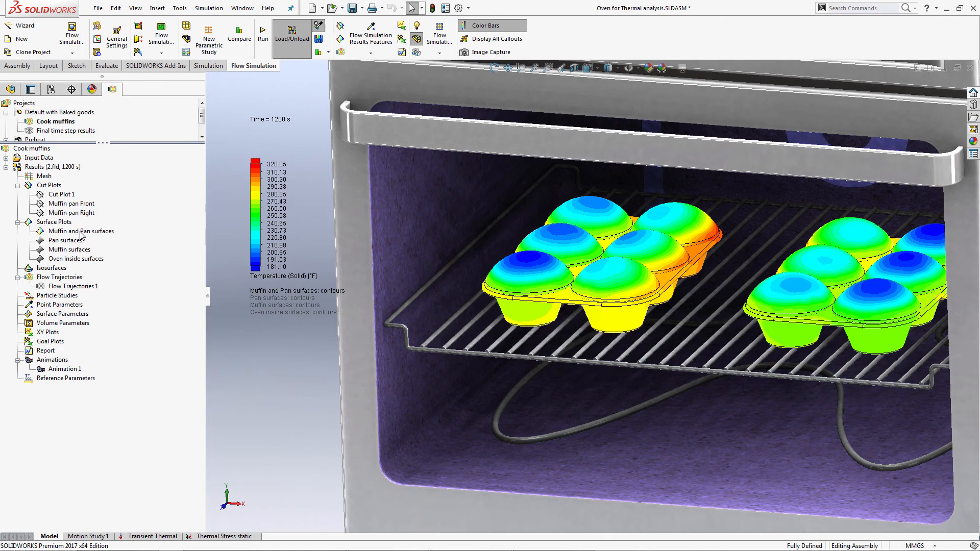
Hide the Muffin and Pan surfaces plot and show the Muffin pan Front and Muffin pan Right cut plots.
{"action": "left_click", "coordinate": [81, 231]}
{"action": "right_click", "coordinate": [83, 231]}
{"action": "left_click", "coordinate": [104, 252]}
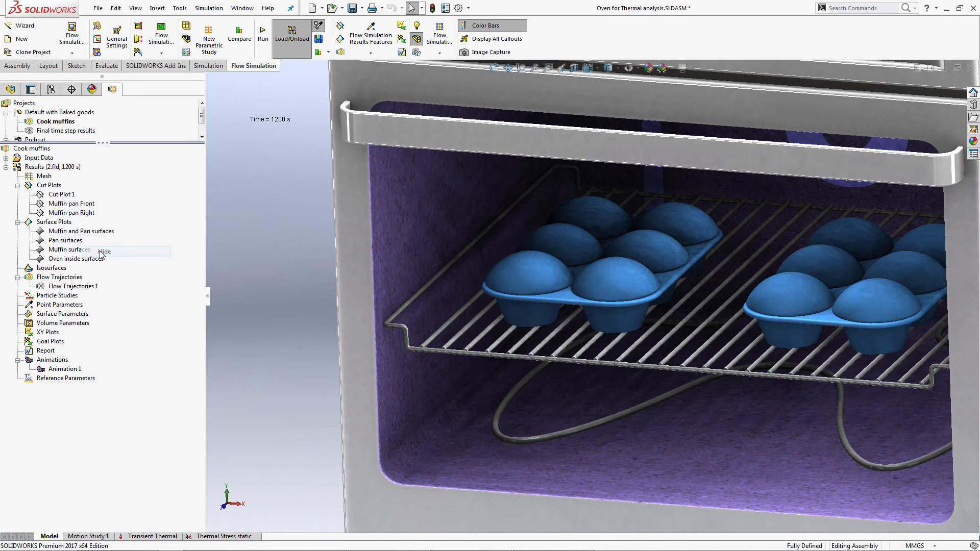
{"action": "right_click", "coordinate": [90, 204]}
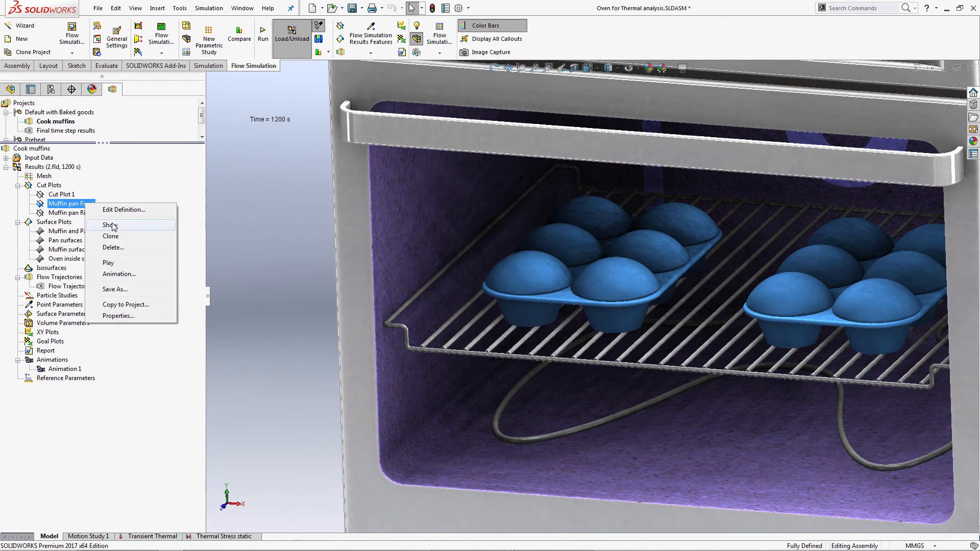
{"action": "left_click", "coordinate": [112, 225]}
{"action": "right_click", "coordinate": [84, 212]}
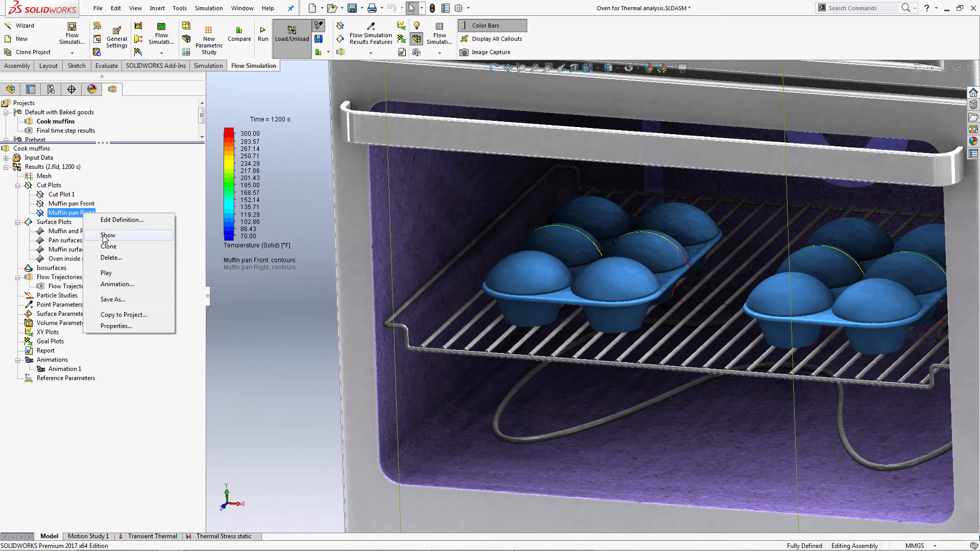
{"action": "left_click", "coordinate": [108, 235]}
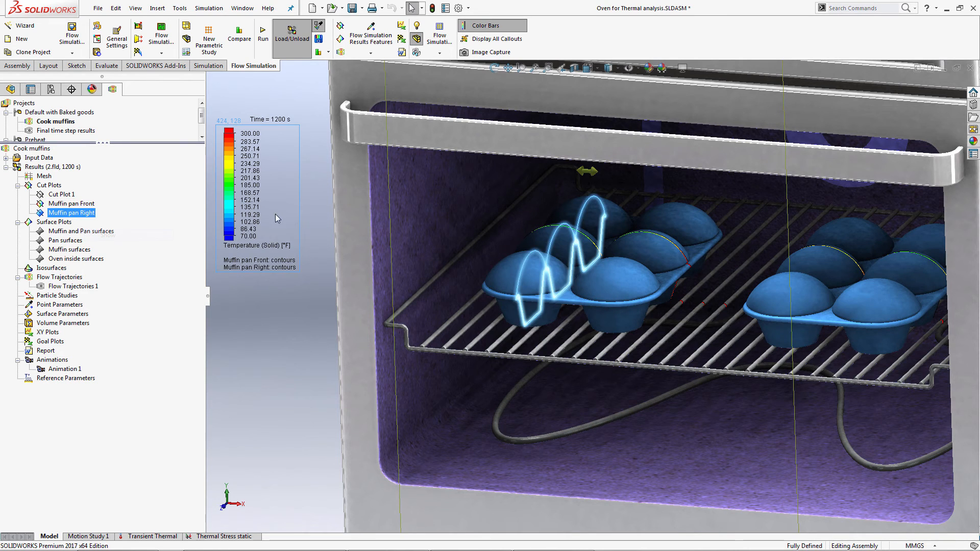
Set the model transparency to 0.75.
{"action": "left_click", "coordinate": [416, 52]}
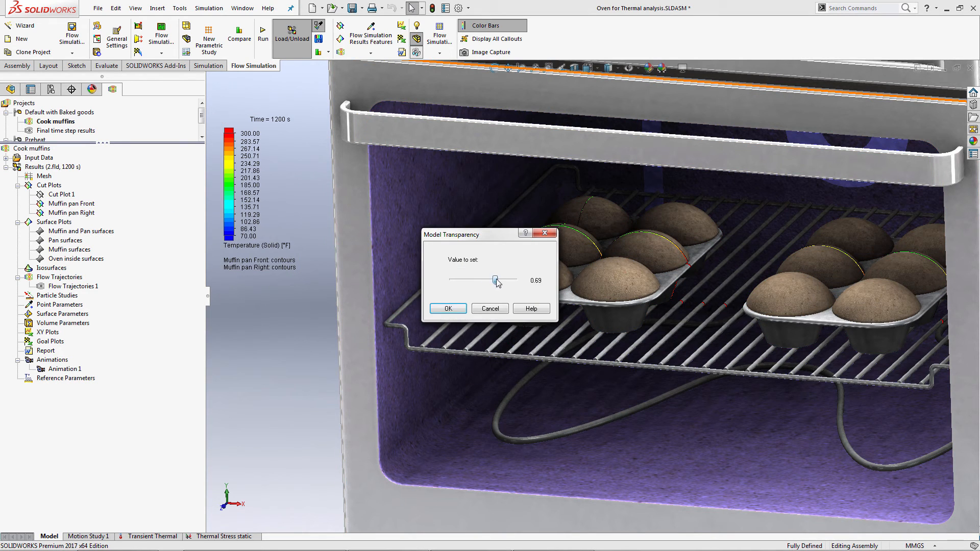
{"action": "left_click_drag", "start_coordinate": [496, 279], "coordinate": [499, 280]}
{"action": "left_click", "coordinate": [448, 308]}
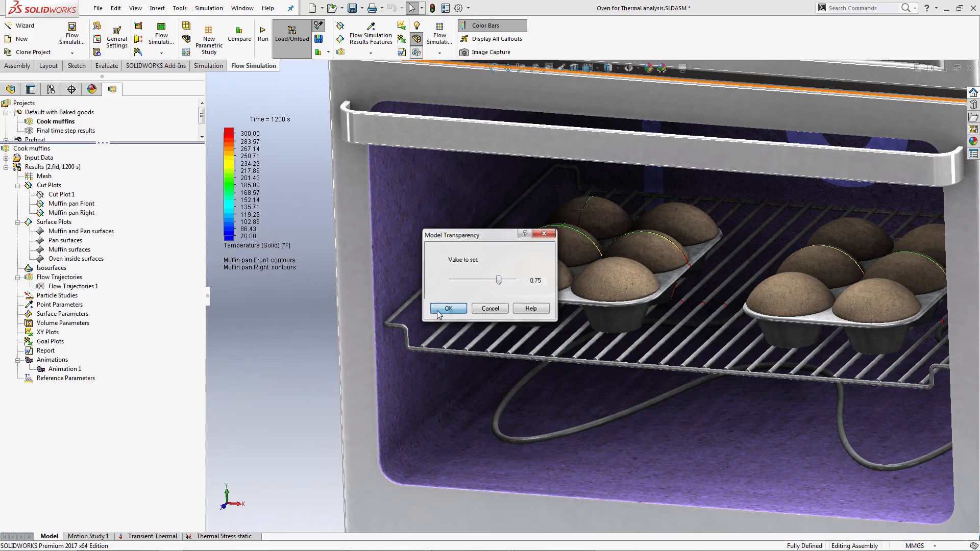
Probe the solid temperature at a muffin's center on the cut plots and place its callout above the muffins.
{"action": "mouse_move", "coordinate": [337, 300]}
{"action": "middle_mouse_down"}
{"action": "mouse_move", "coordinate": [350, 264]}
{"action": "mouse_move", "coordinate": [328, 282]}
{"action": "middle_mouse_up"}
{"action": "scroll", "coordinate": [611, 273], "scroll_direction": "down", "scroll_amount": 3}
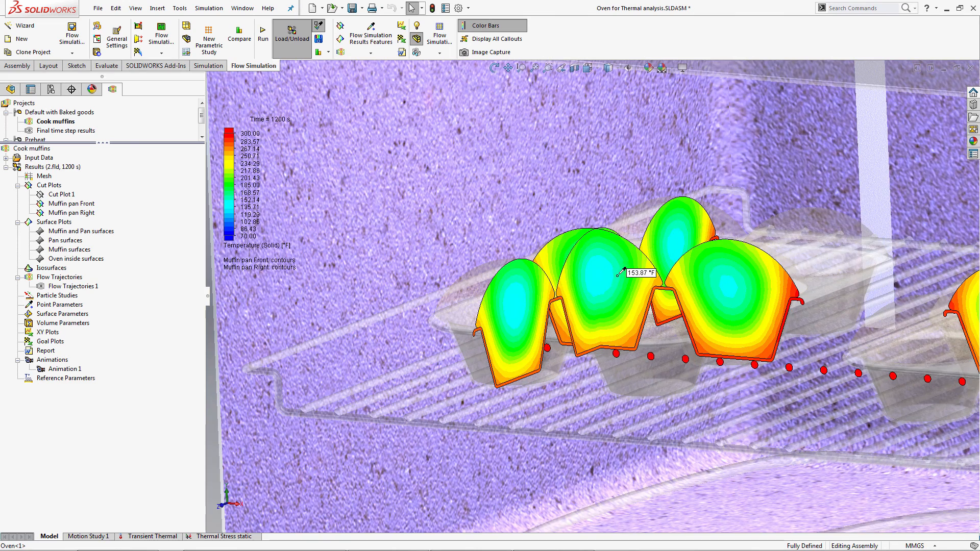
{"action": "left_click", "coordinate": [602, 273]}
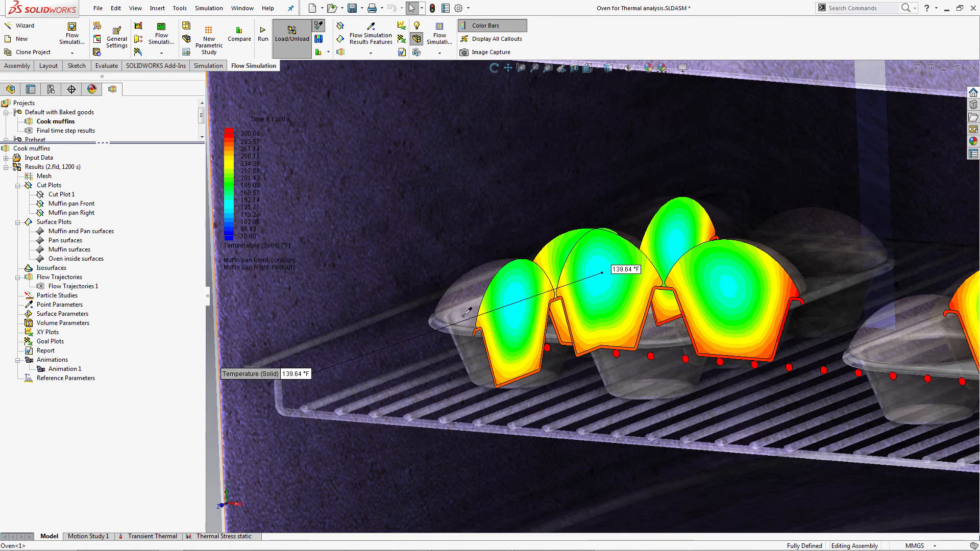
{"action": "left_click_drag", "start_coordinate": [261, 373], "coordinate": [502, 175]}
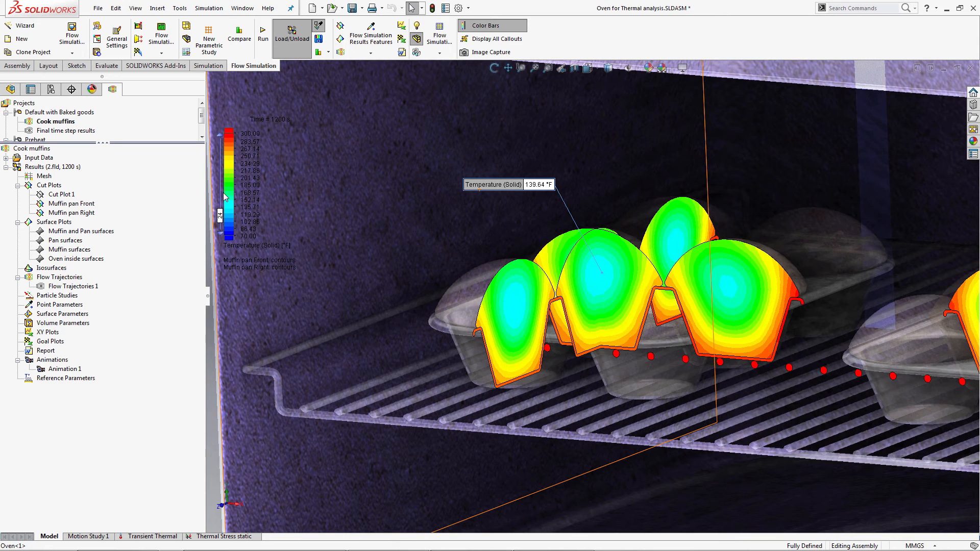
Give the solid temperature color bar a white background with transparency 0.
{"action": "right_click", "coordinate": [225, 193]}
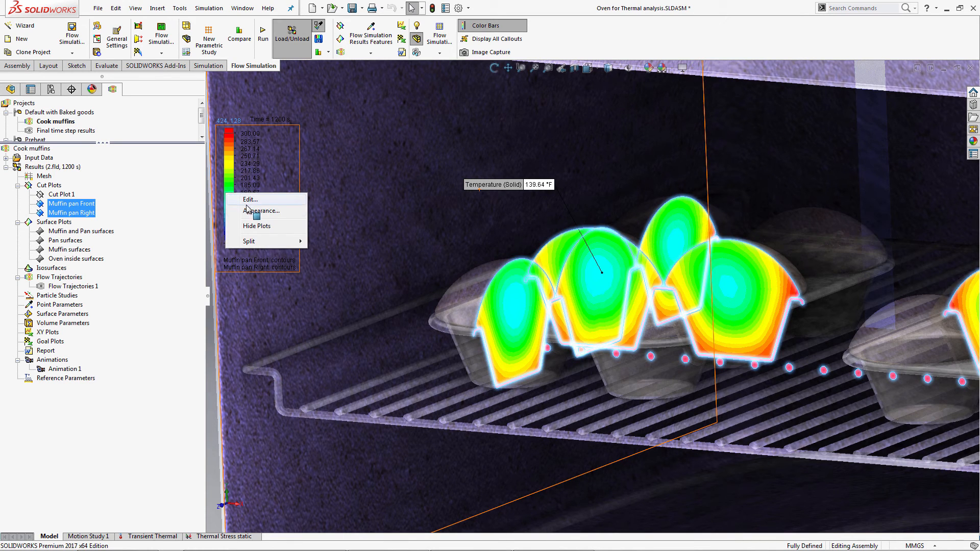
{"action": "left_click", "coordinate": [262, 211]}
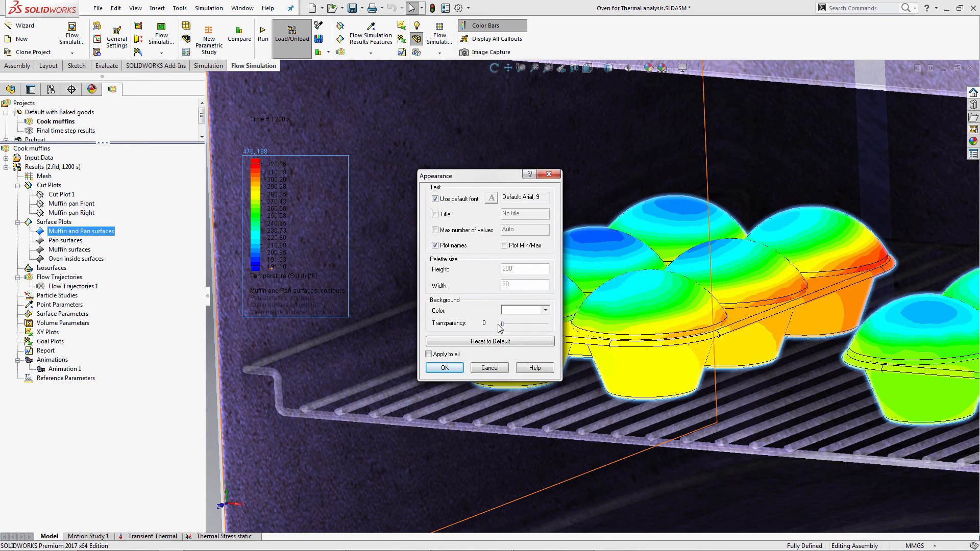
{"action": "left_click", "coordinate": [444, 367]}
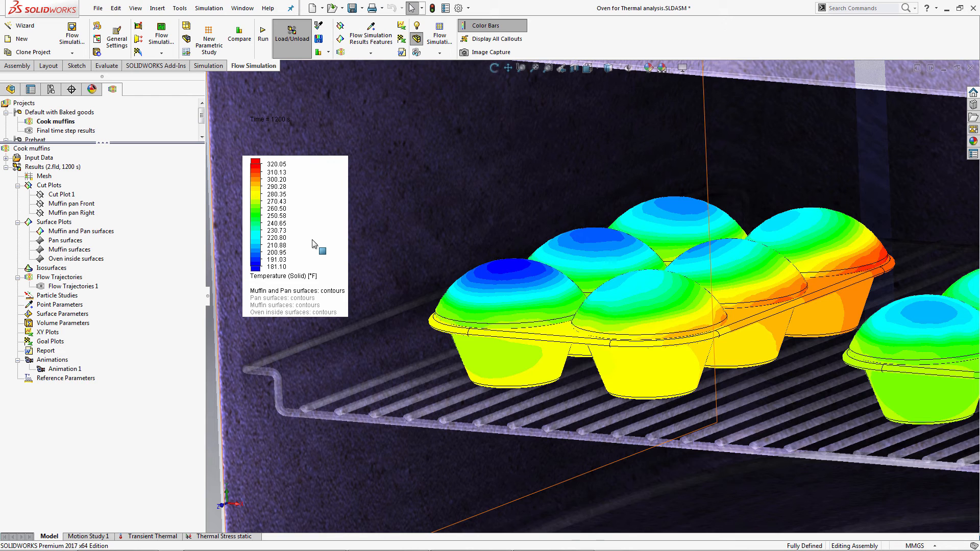
Switch the Muffin and Pan surfaces plot from solid temperature to Heat Transfer Coefficient.
{"action": "left_click", "coordinate": [291, 275]}
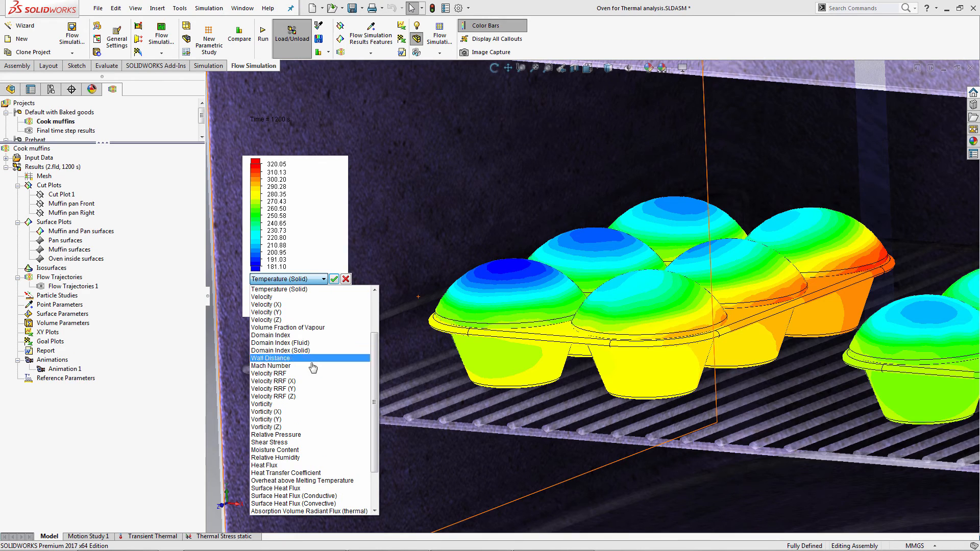
{"action": "left_click", "coordinate": [319, 473]}
{"action": "left_click", "coordinate": [333, 279]}
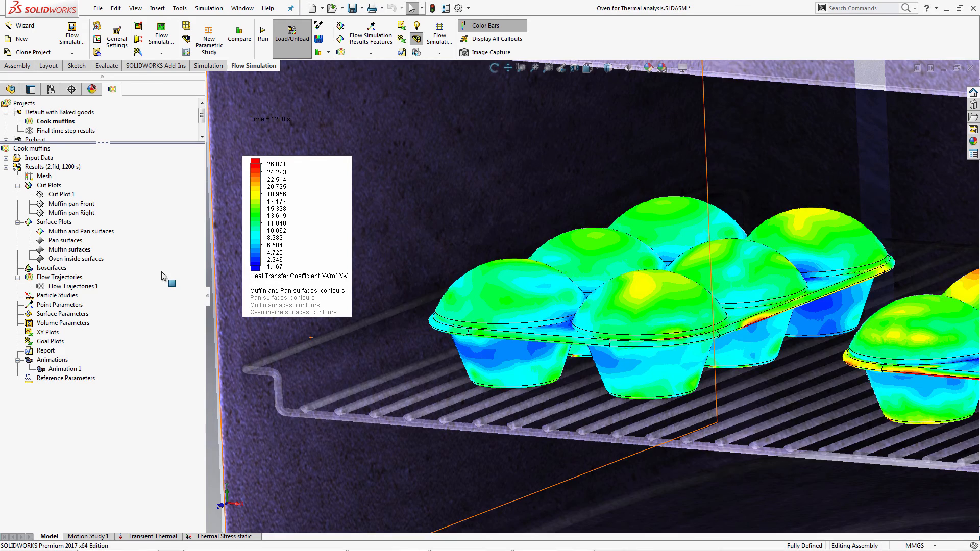
Inspect the surface plot up close and probe the heat transfer coefficient between the muffins and across both muffin pans.
{"action": "middle_click_drag", "start_coordinate": [648, 234], "coordinate": [648, 249]}
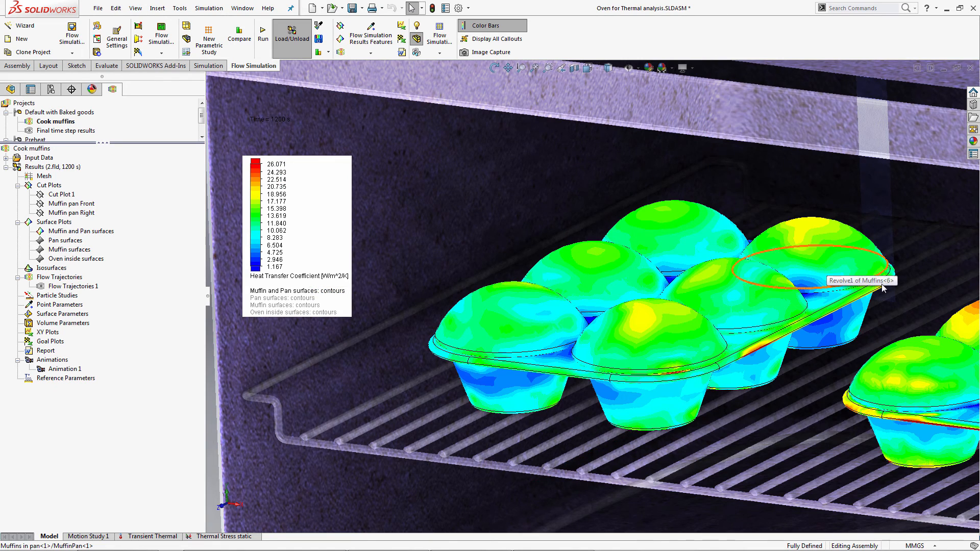
{"action": "scroll", "coordinate": [795, 346], "scroll_direction": "down", "scroll_amount": 3}
{"action": "scroll", "coordinate": [795, 346], "scroll_direction": "down", "scroll_amount": 2}
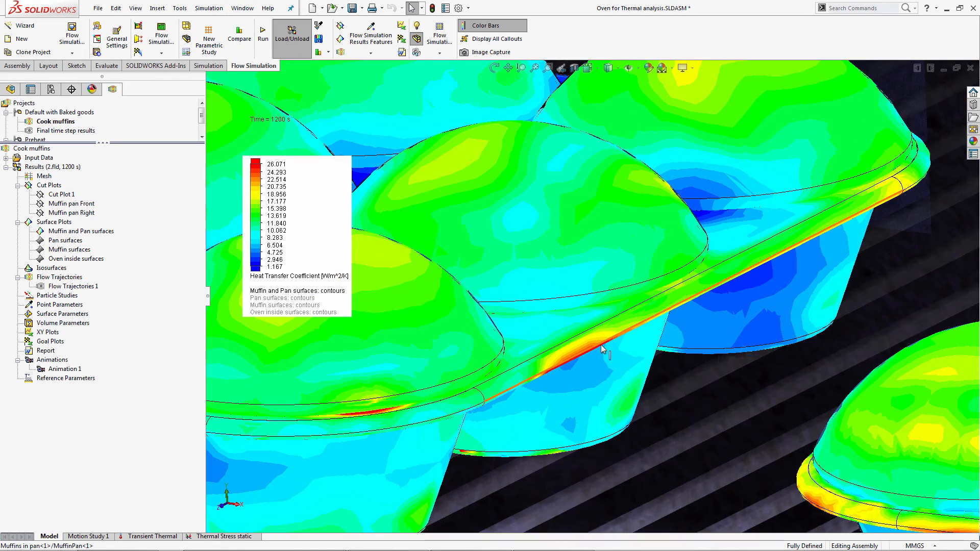
{"action": "left_click", "coordinate": [319, 25]}
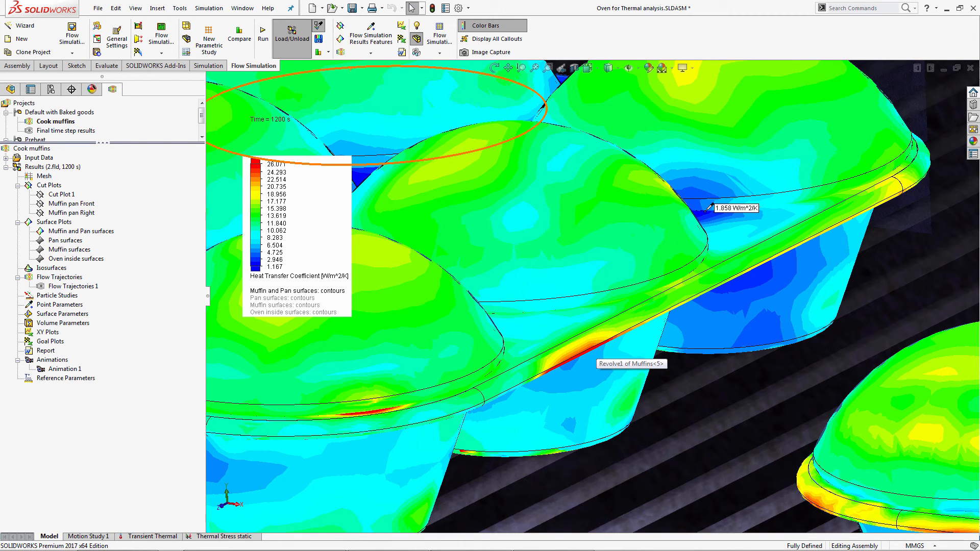
{"action": "scroll", "coordinate": [711, 205], "scroll_direction": "up", "scroll_amount": 5}
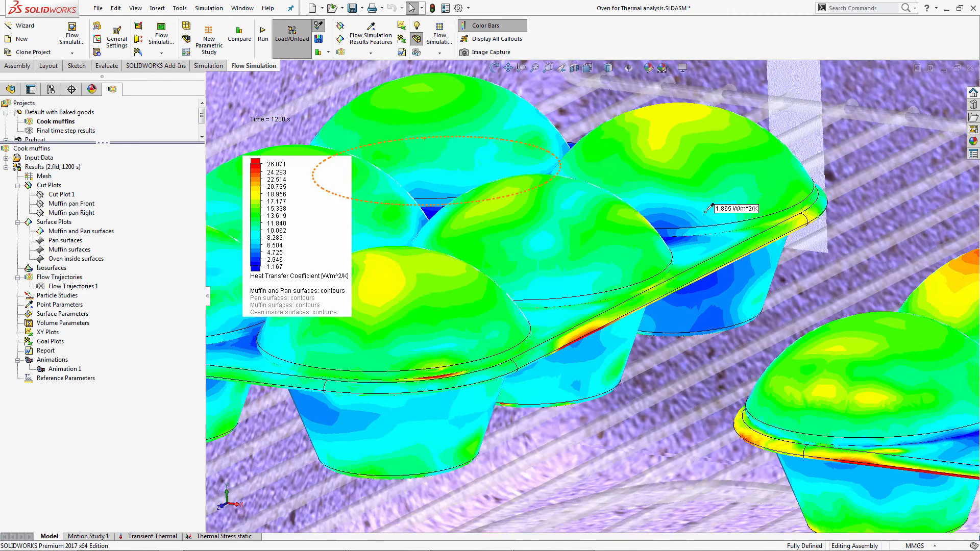
{"action": "scroll", "coordinate": [701, 278], "scroll_direction": "up", "scroll_amount": 8}
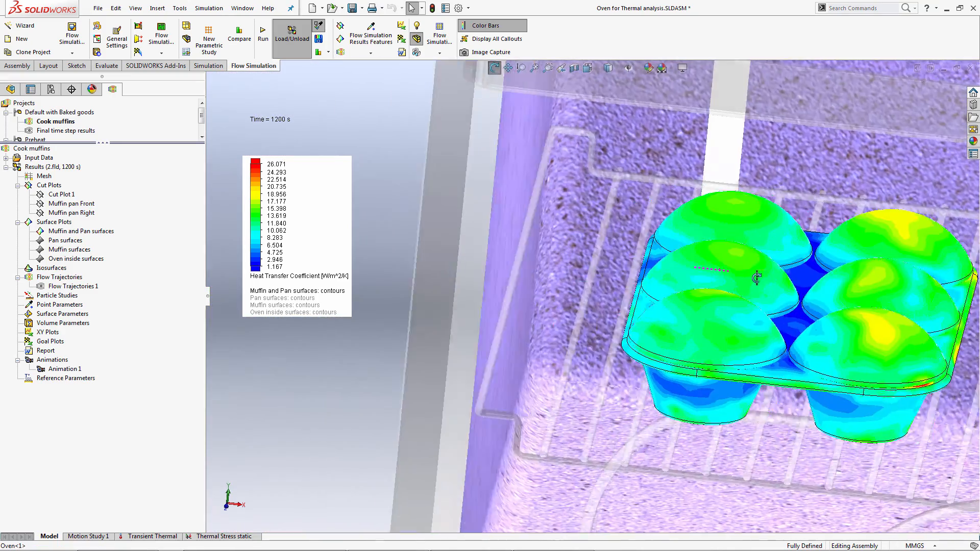
{"action": "scroll", "coordinate": [802, 331], "scroll_direction": "down", "scroll_amount": 8}
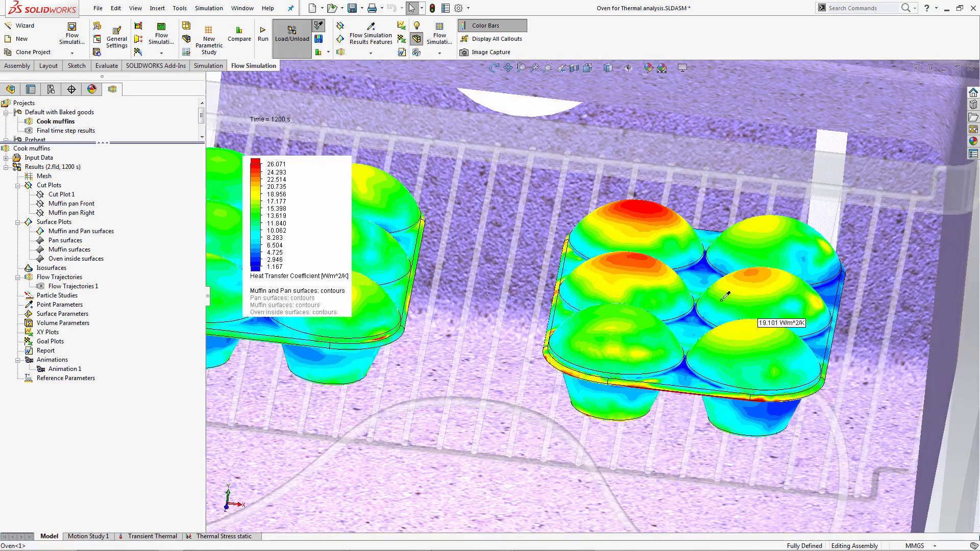